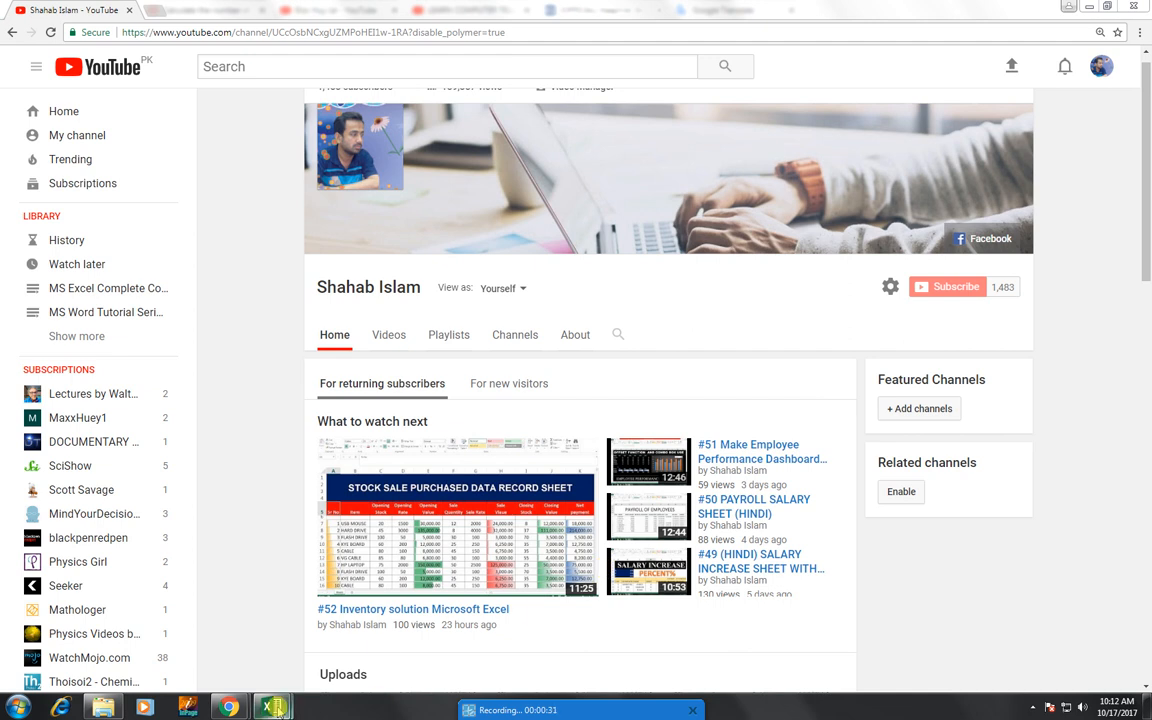
Switch to the blank Excel workbook and enter the header "Order Number" on two lines in cell A4.
mouse_move(273, 709)
left_click(311, 640)
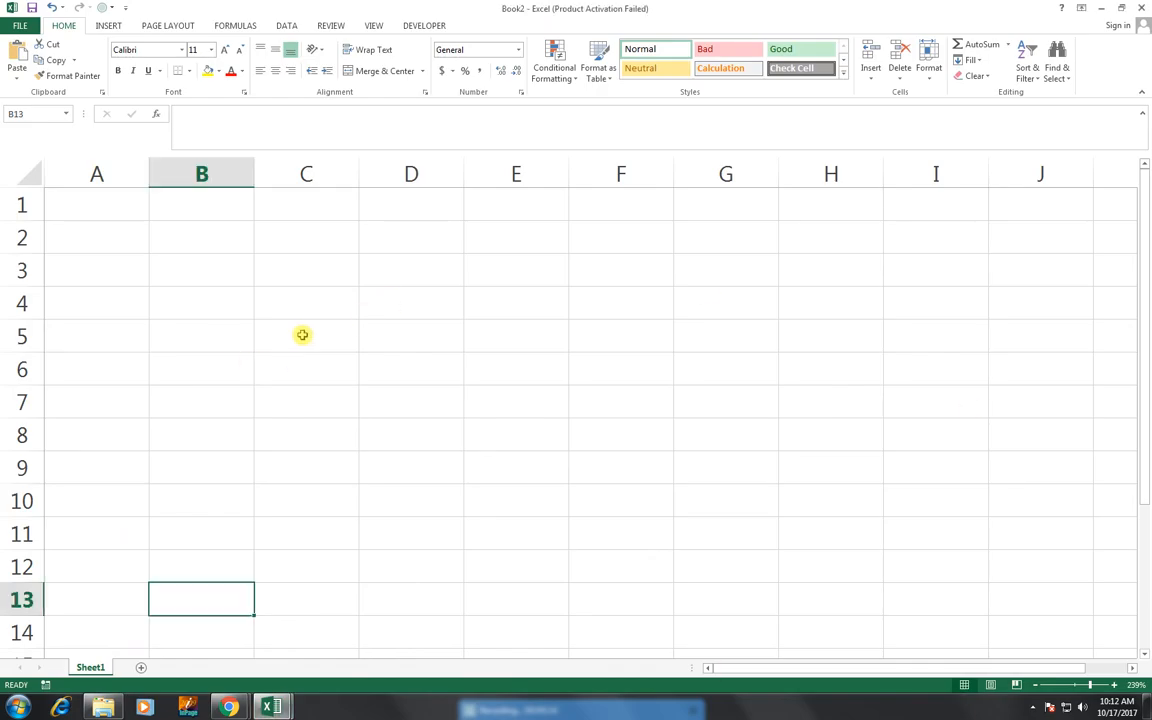
left_click(78, 303)
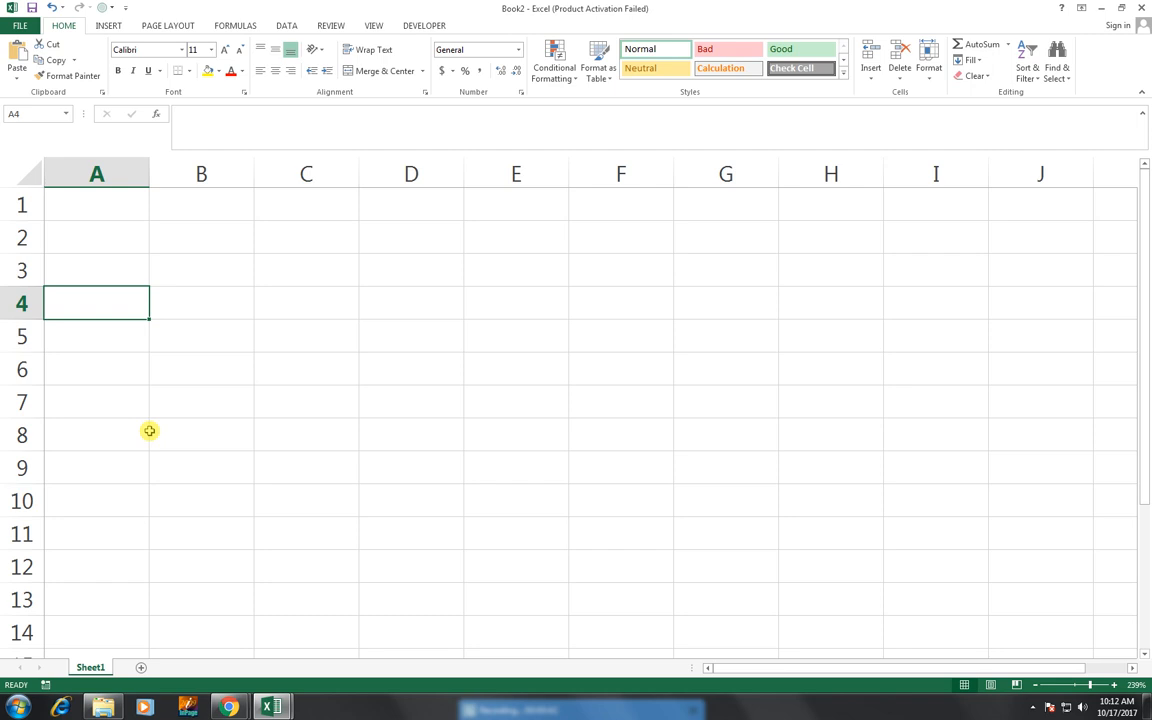
type("Order")
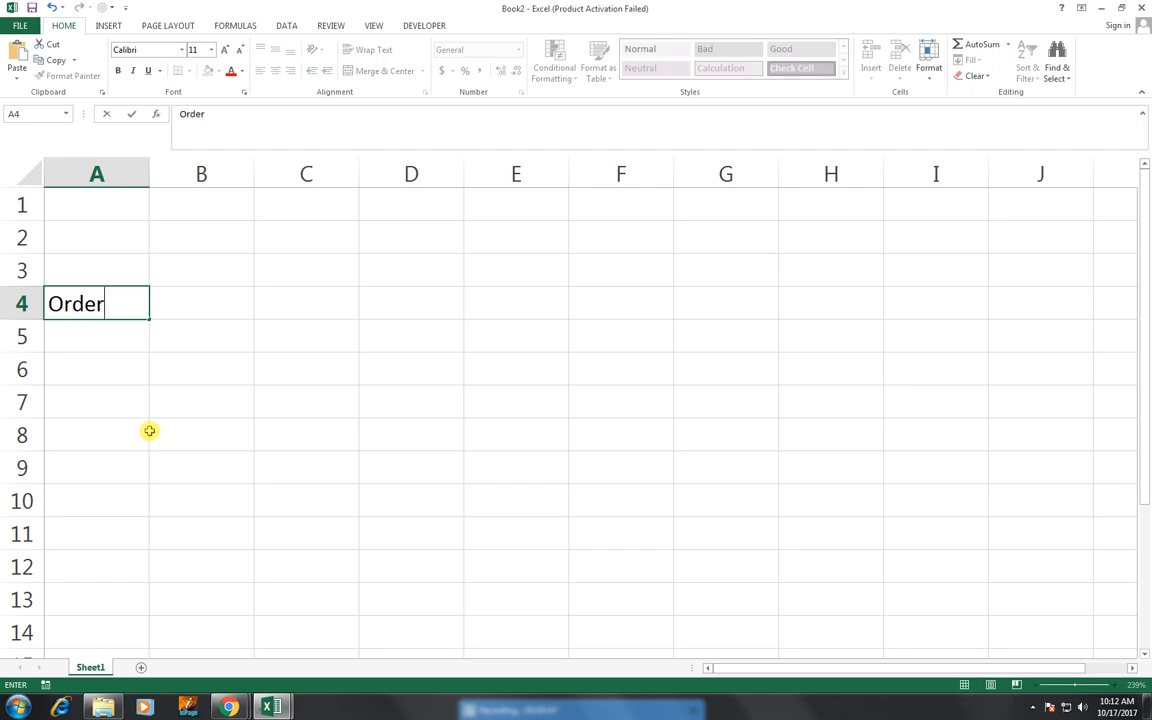
key("Return")
key("Up")
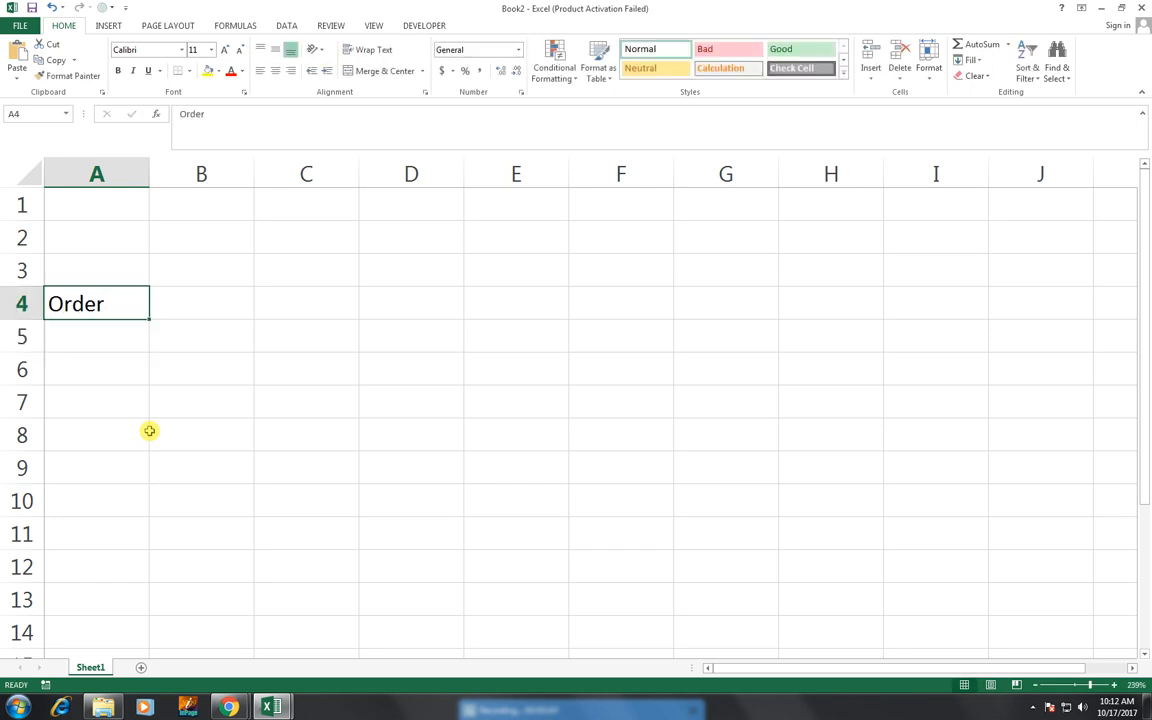
key("F2")
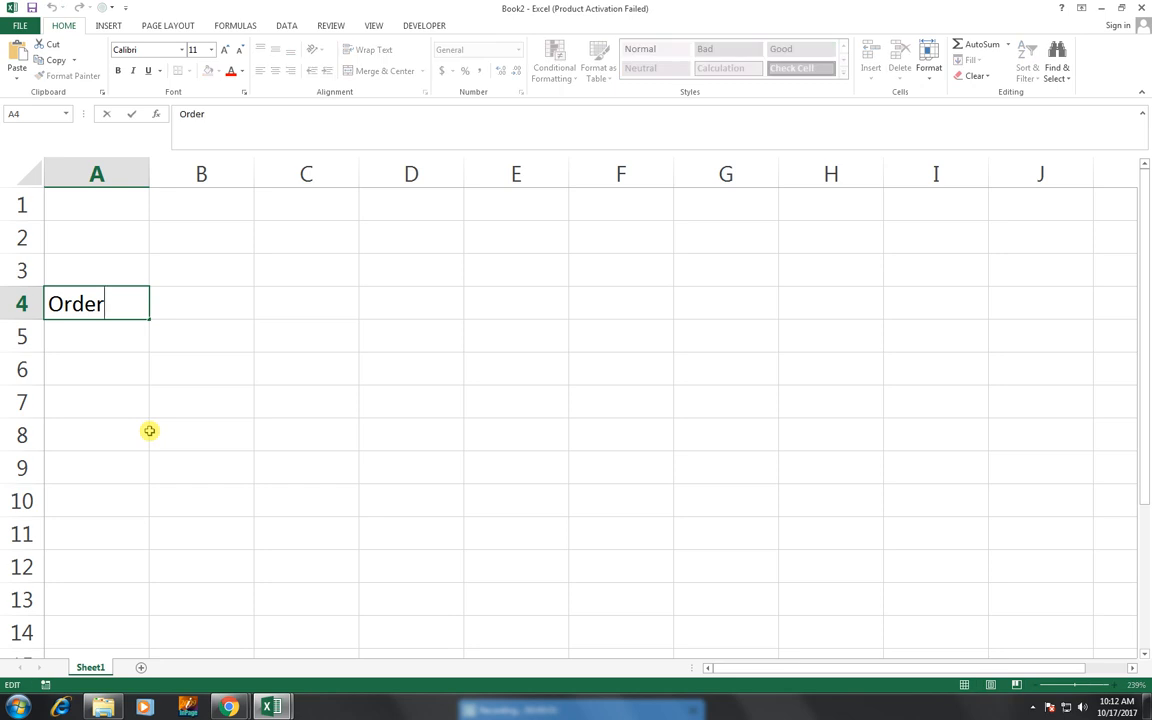
key("alt+Return")
type("Number")
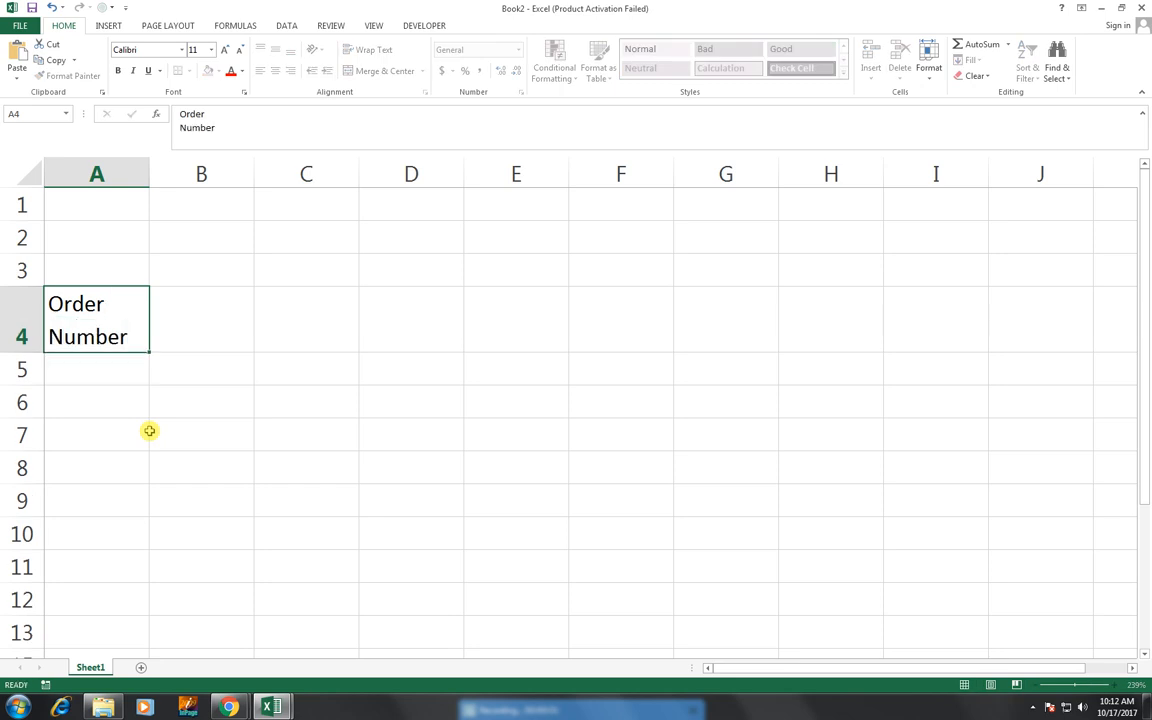
key("Return")
Enter a customer name header in cell B4, with a line break after "Customer".
key("Right")
key("Up")
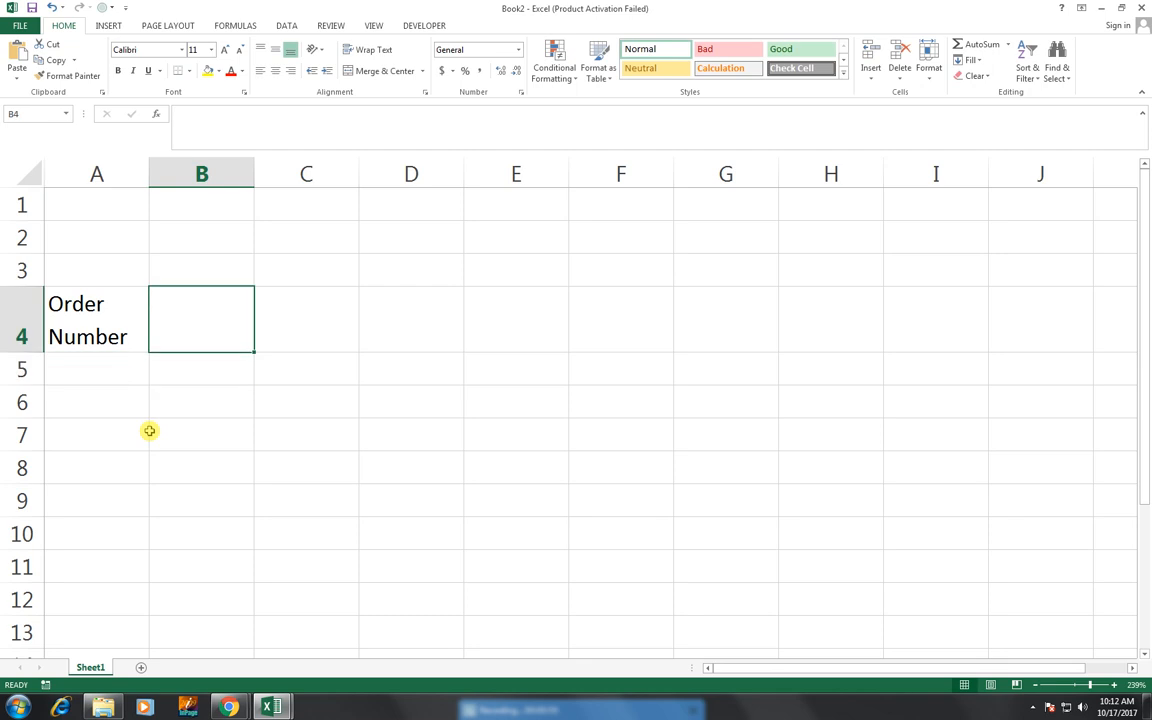
type("Cus")
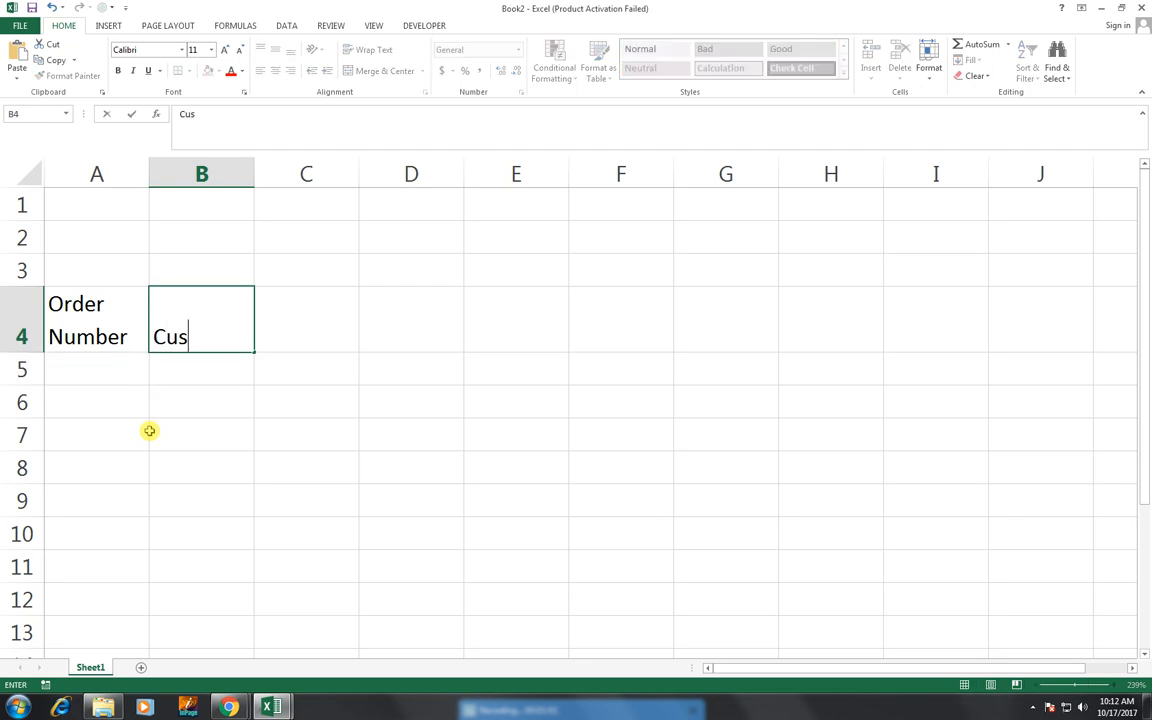
type("tomer NAm")
type("e")
key("BackSpace")
key("BackSpace")
key("BackSpace")
key("BackSpace")
key("BackSpace")
key("alt+Return")
type("Nmae")
key("Tab")
key("Left")
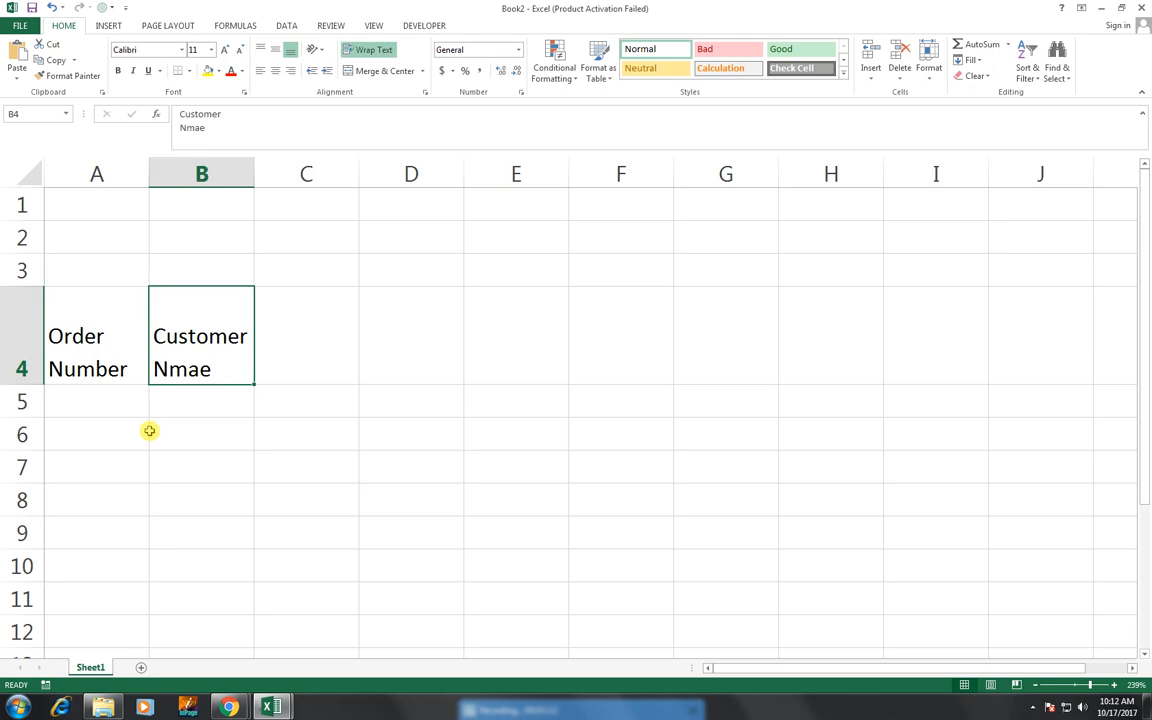
Correct the misspelled second line of the header in B4 to "Name".
key("F2")
key("BackSpace")
key("BackSpace")
key("BackSpace")
type("ame")
key("Tab")
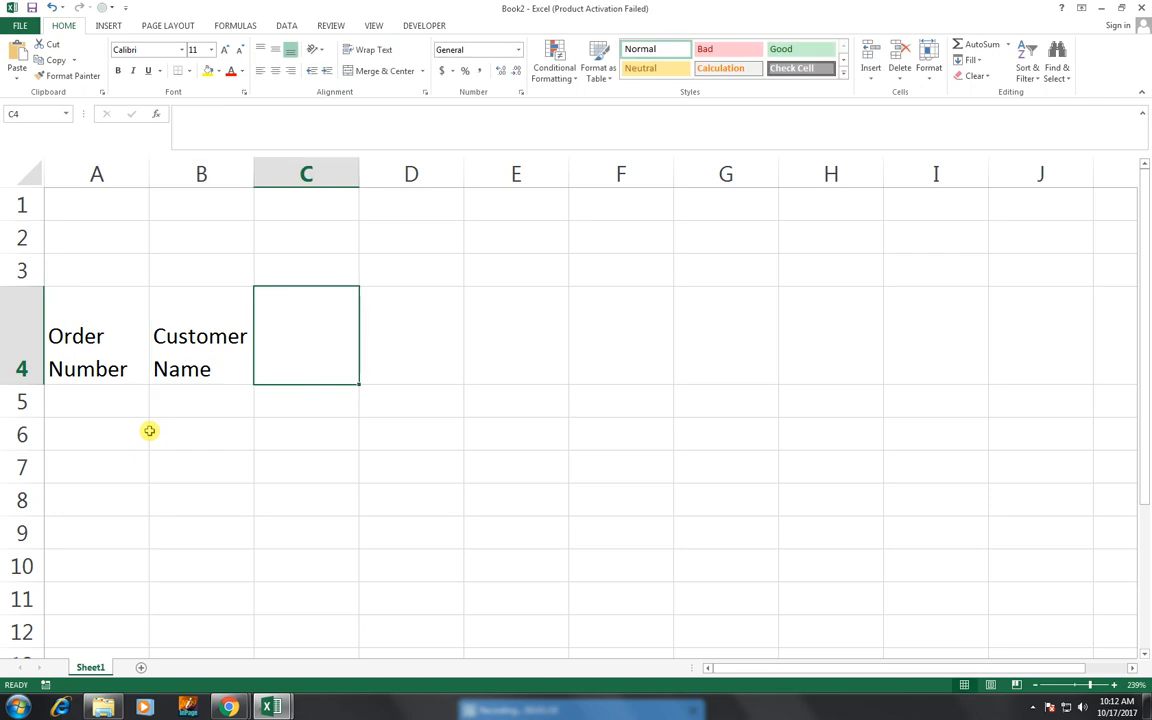
Enter the headers "Room" in C4 and "Date of Occupancy" in D4.
type("Room")
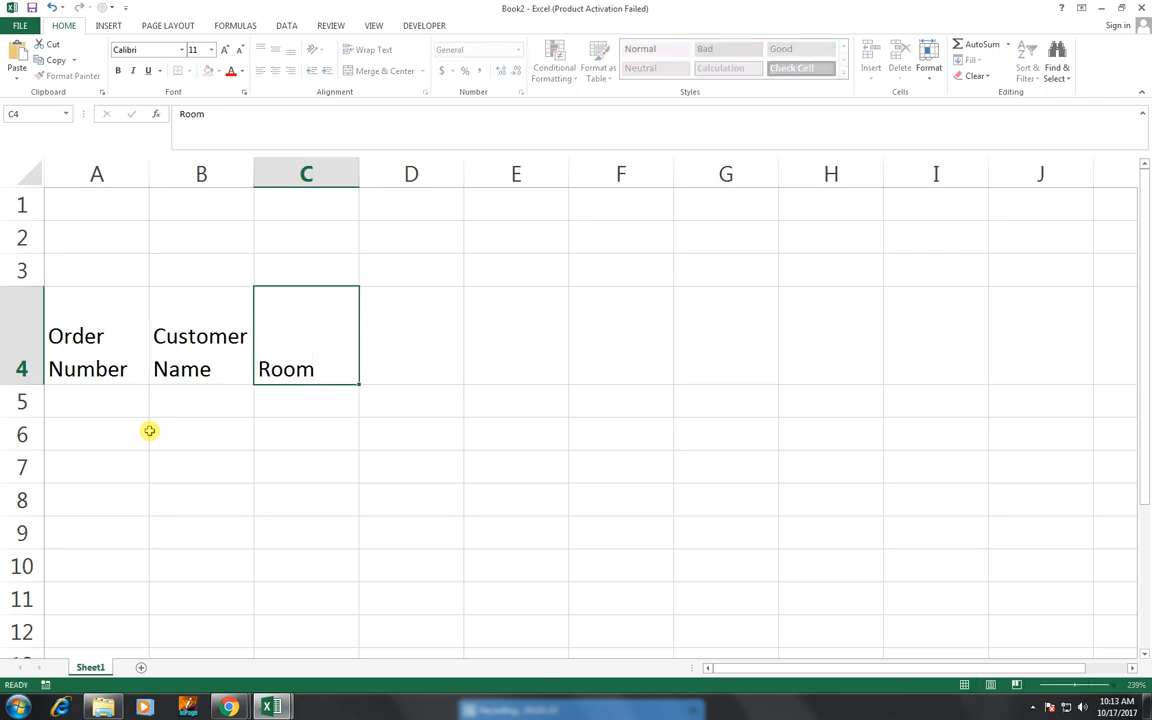
key("Tab")
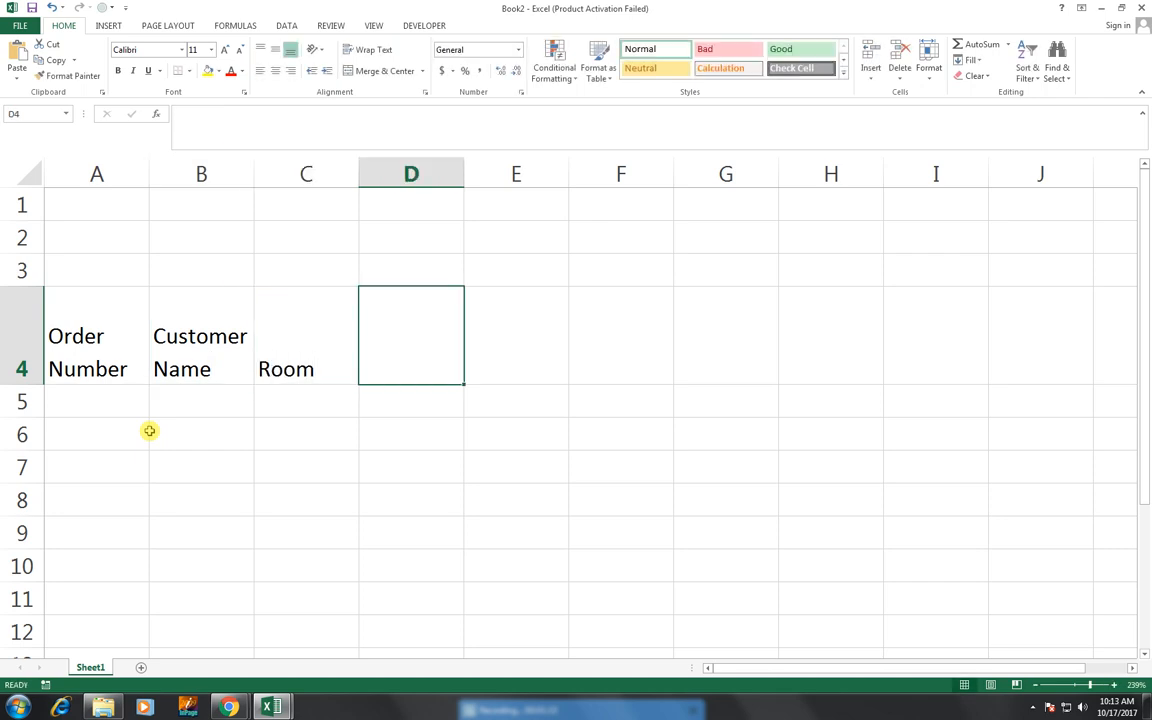
type("Date of ")
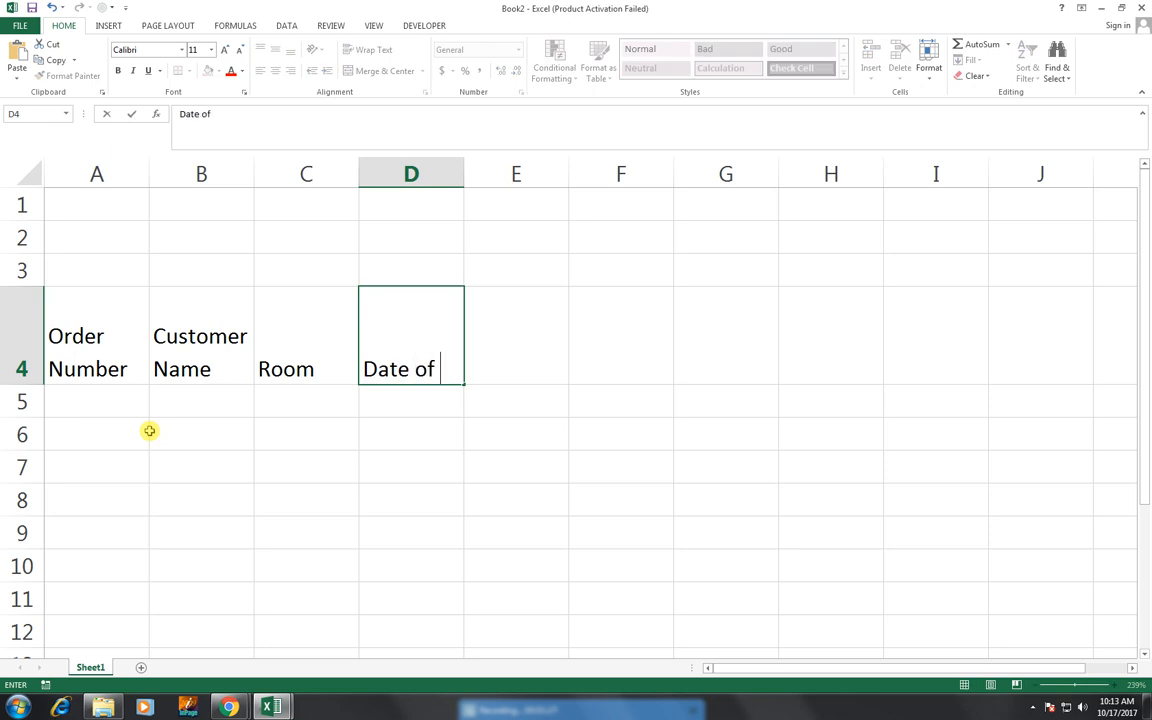
type("Occ")
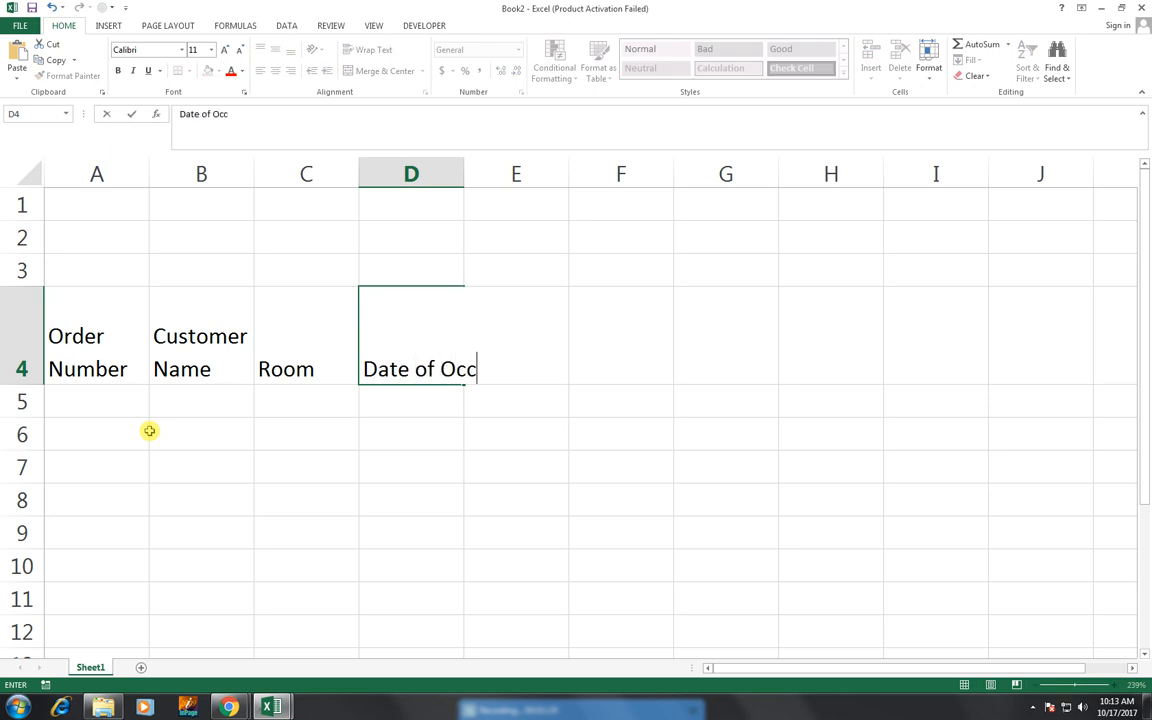
type("upancy")
key("Tab")
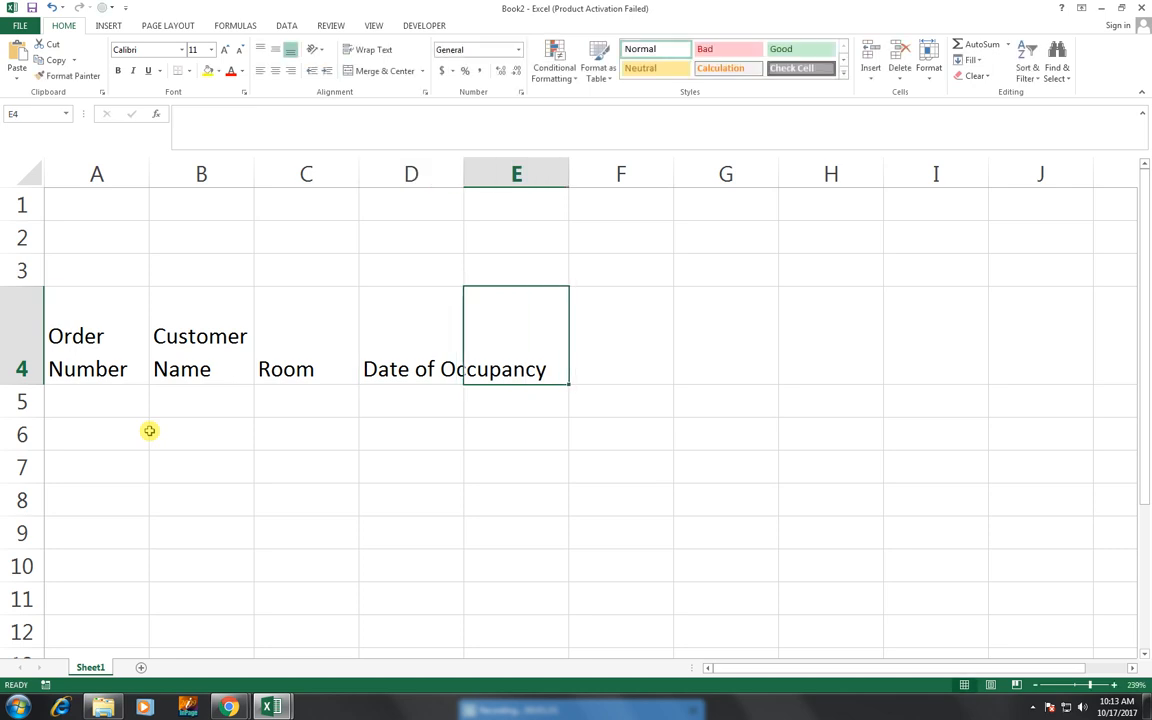
Wrap the text in D4 and widen column D slightly so that "Occupancy" fits on one line.
left_click(400, 345)
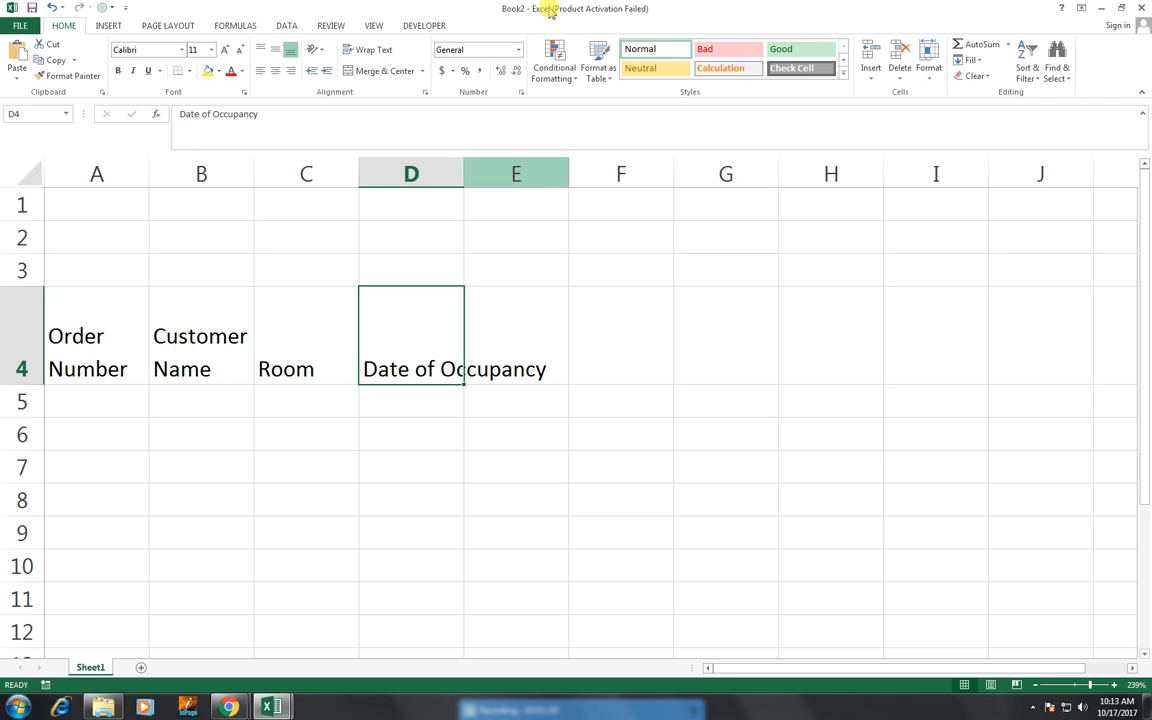
left_click(384, 60)
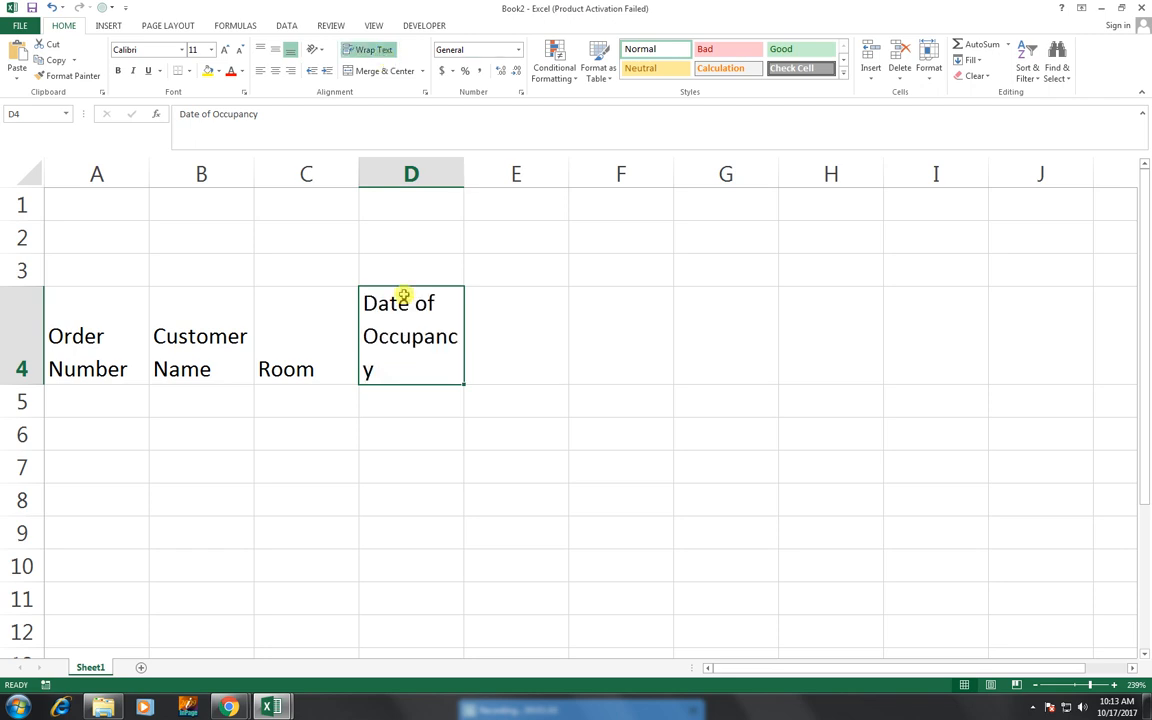
left_click_drag(468, 175, 479, 175)
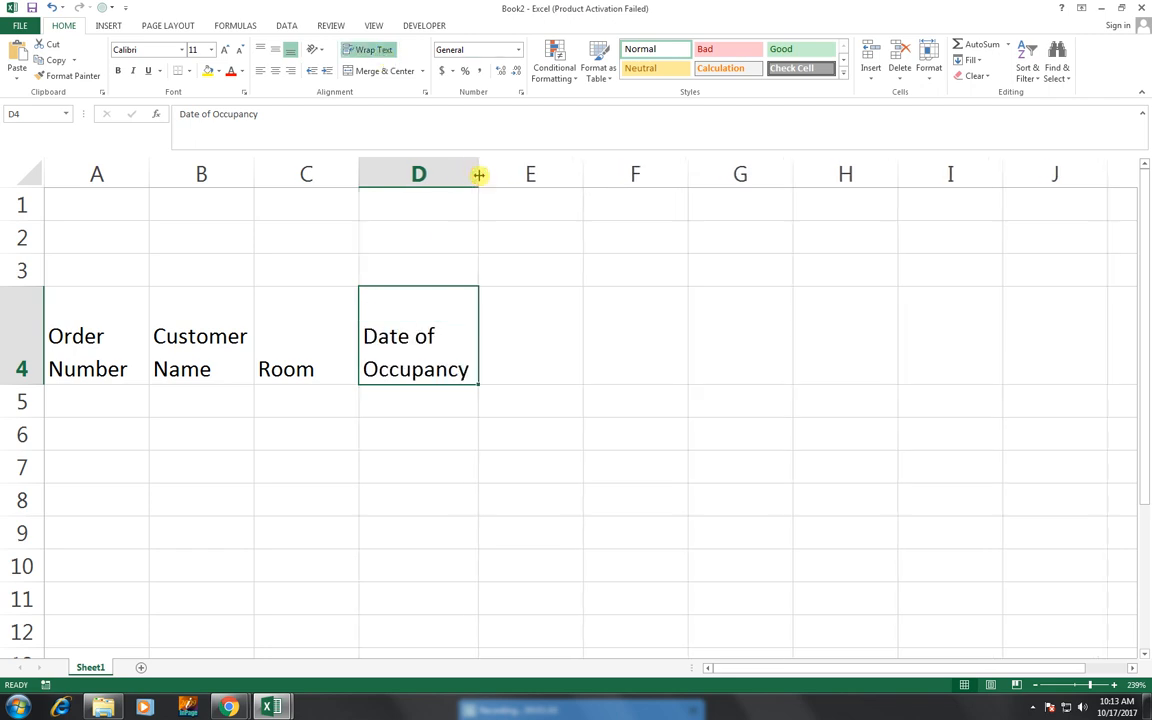
Enter the header "Check out Date" in E4, with a line break before "Date".
left_click(513, 373)
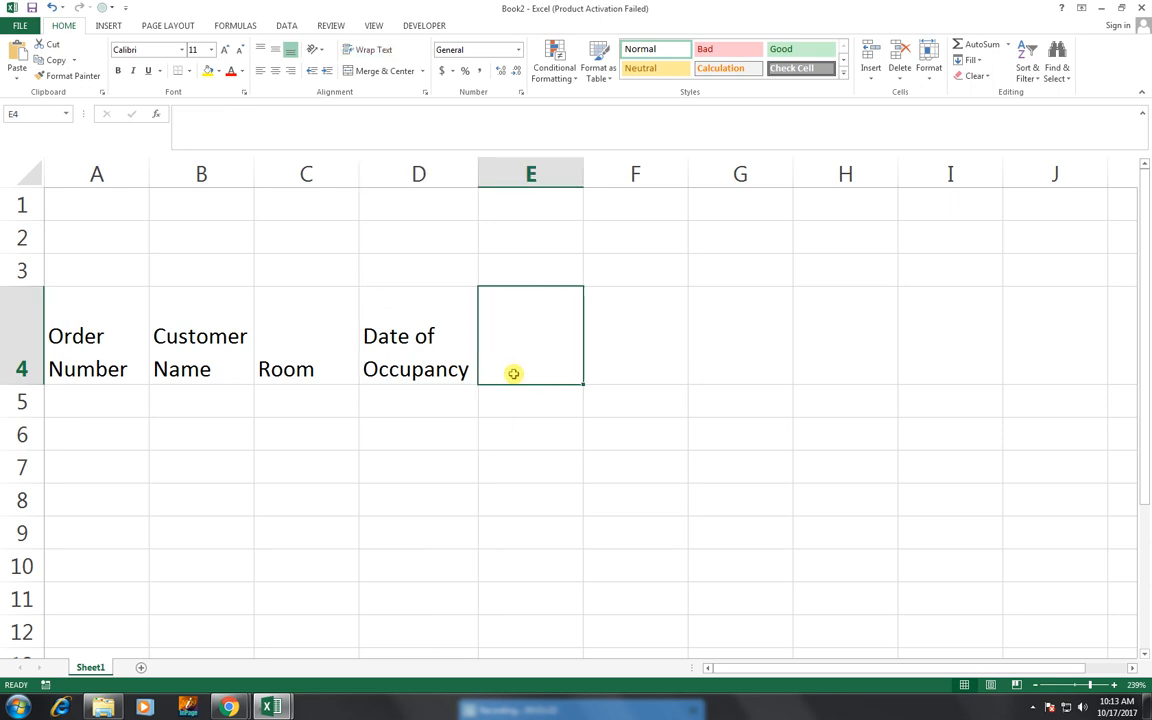
type("C")
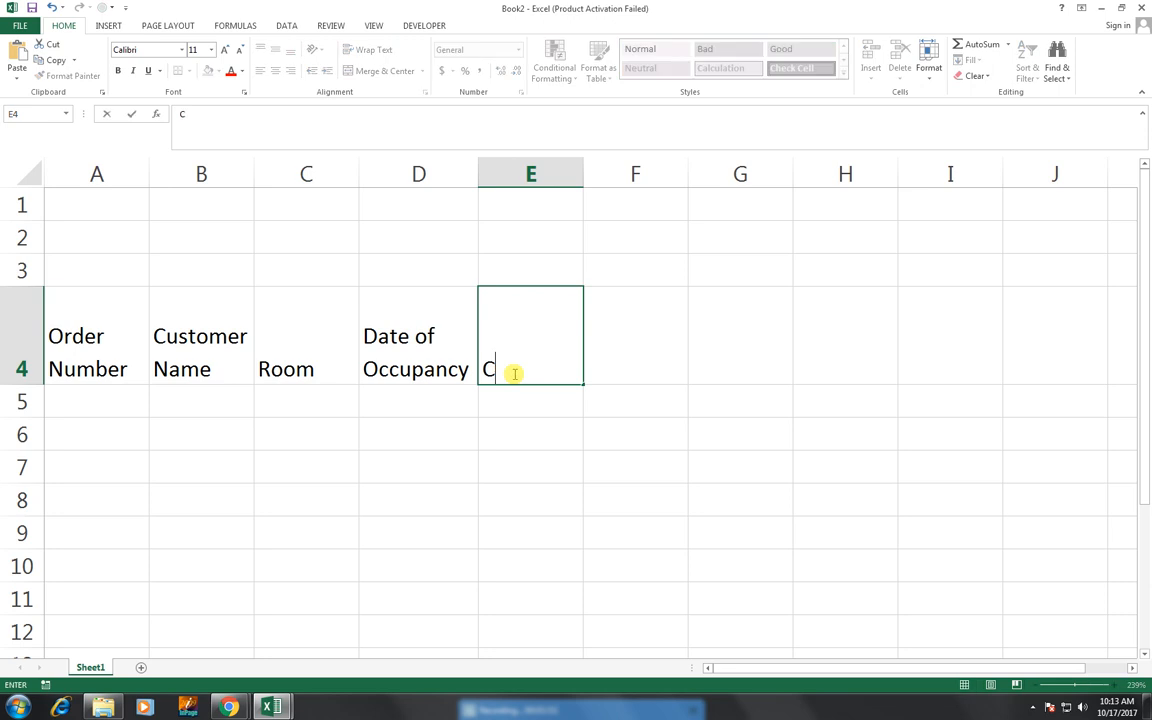
type("heck out")
key("alt+Return")
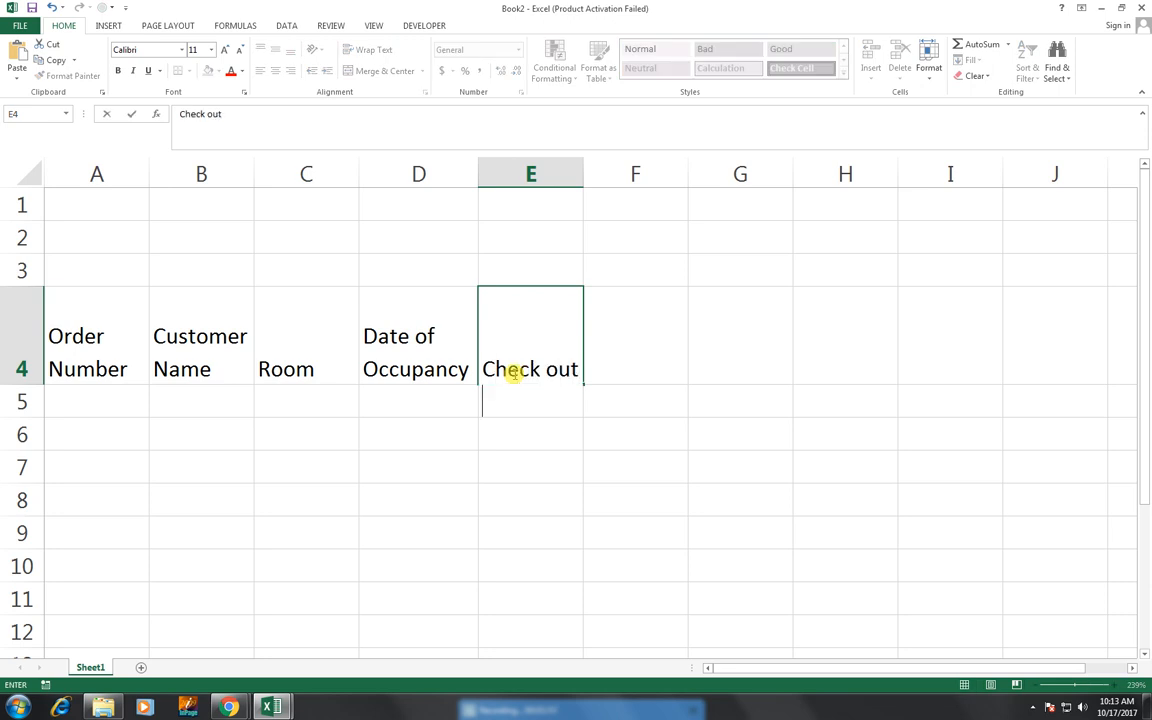
type("Date")
key("Tab")
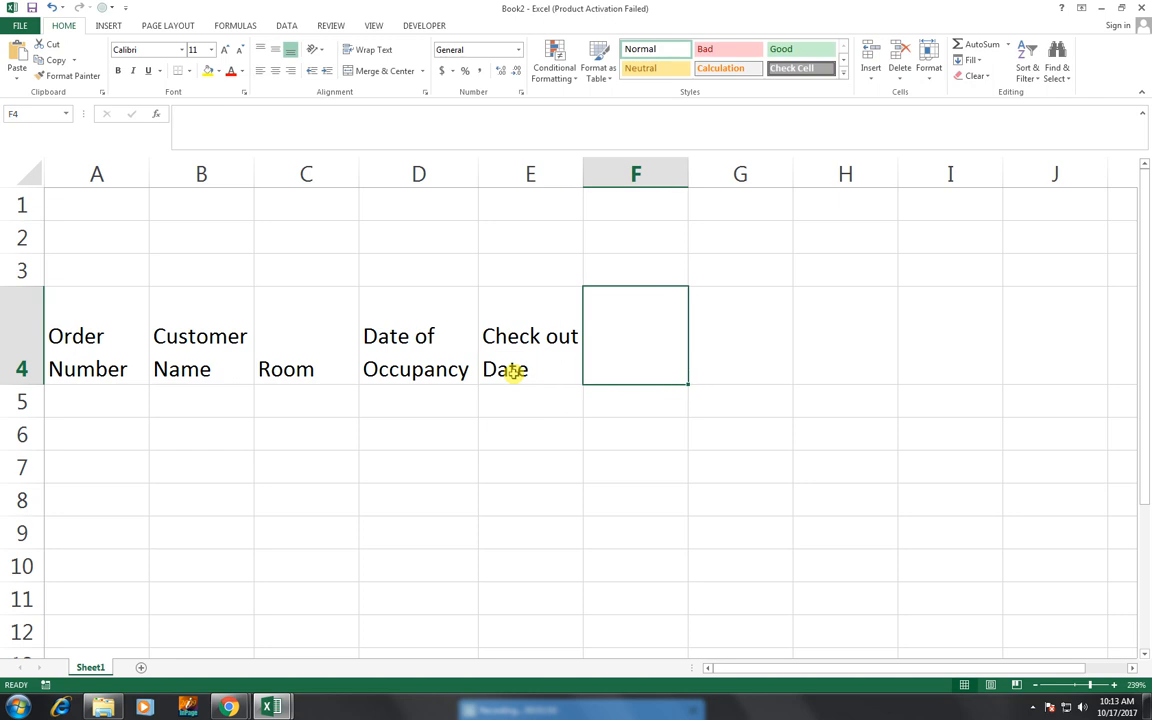
Enter the header "Number of Days" in F4, with a line break before "Days".
type("Numbe")
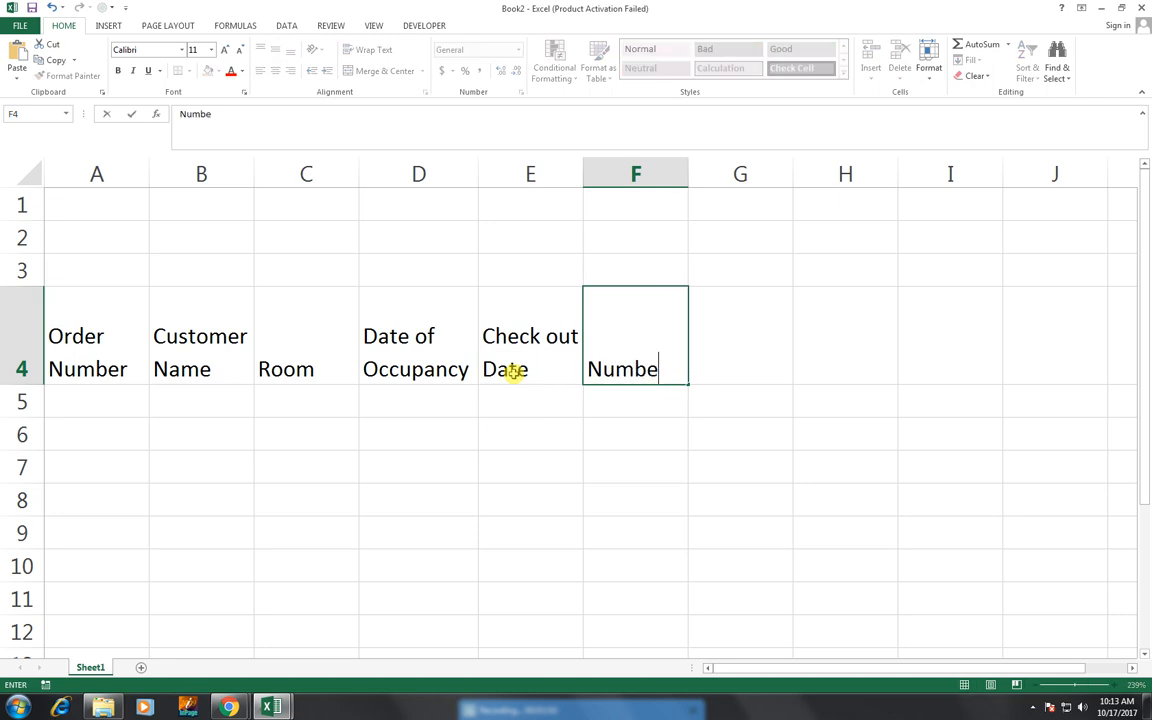
type("r of")
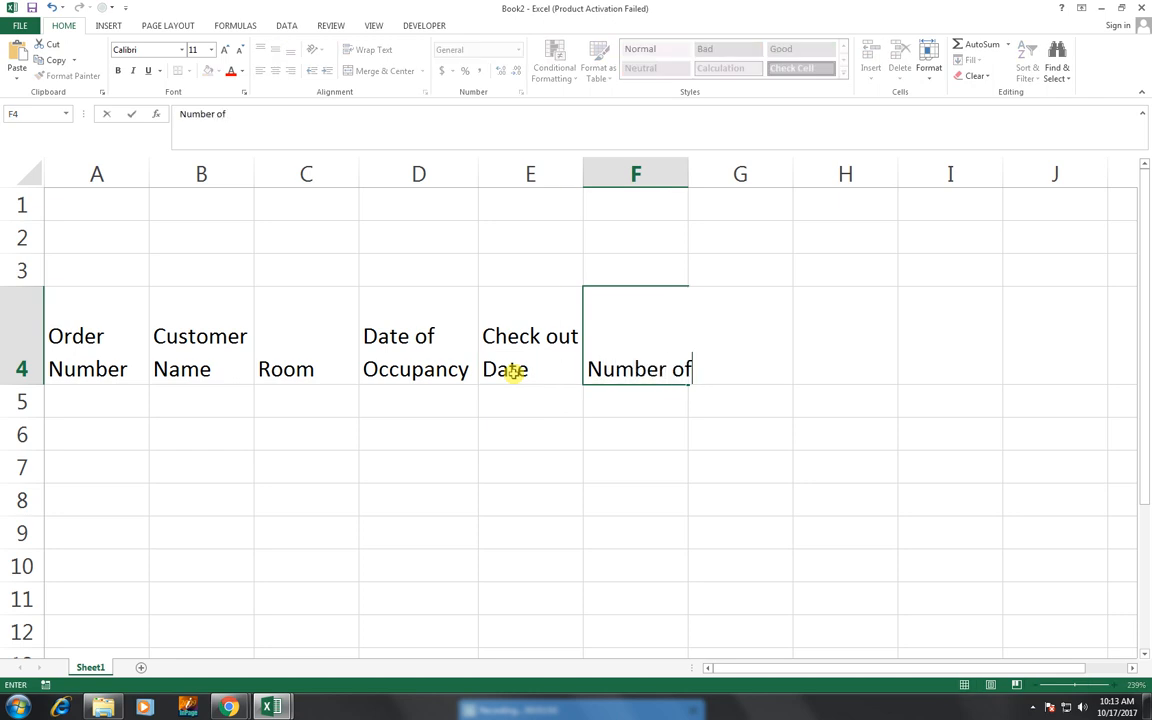
key("alt+Return")
type("D")
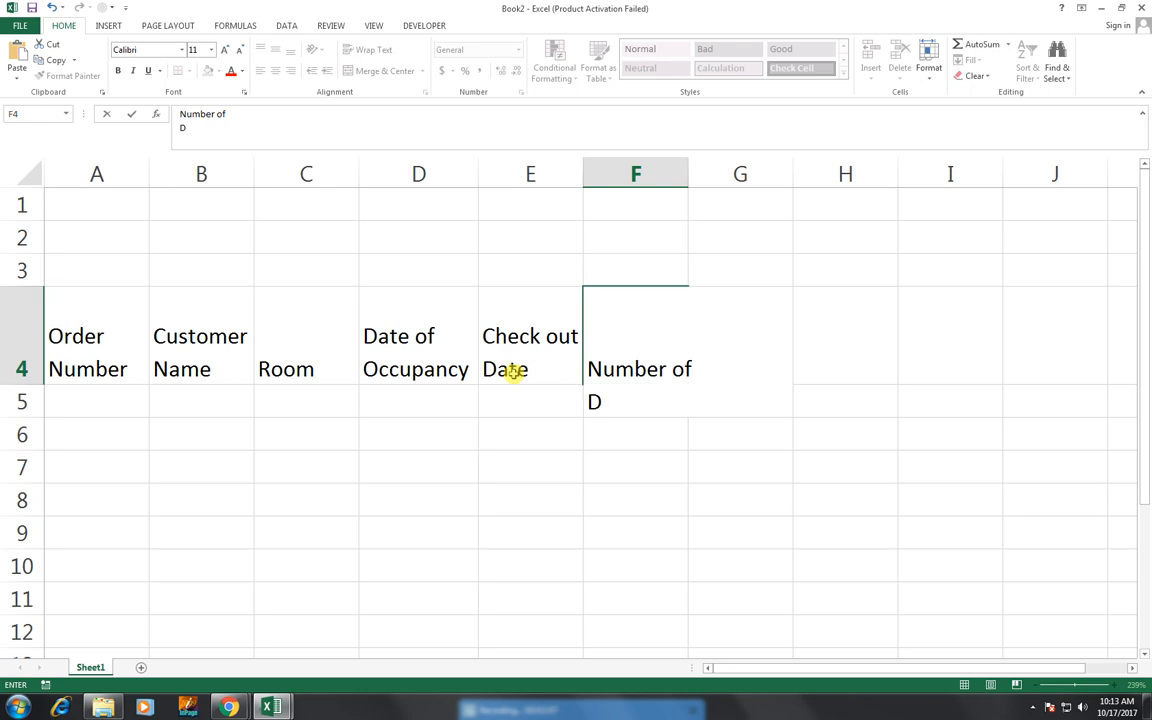
type("ays")
key("Tab")
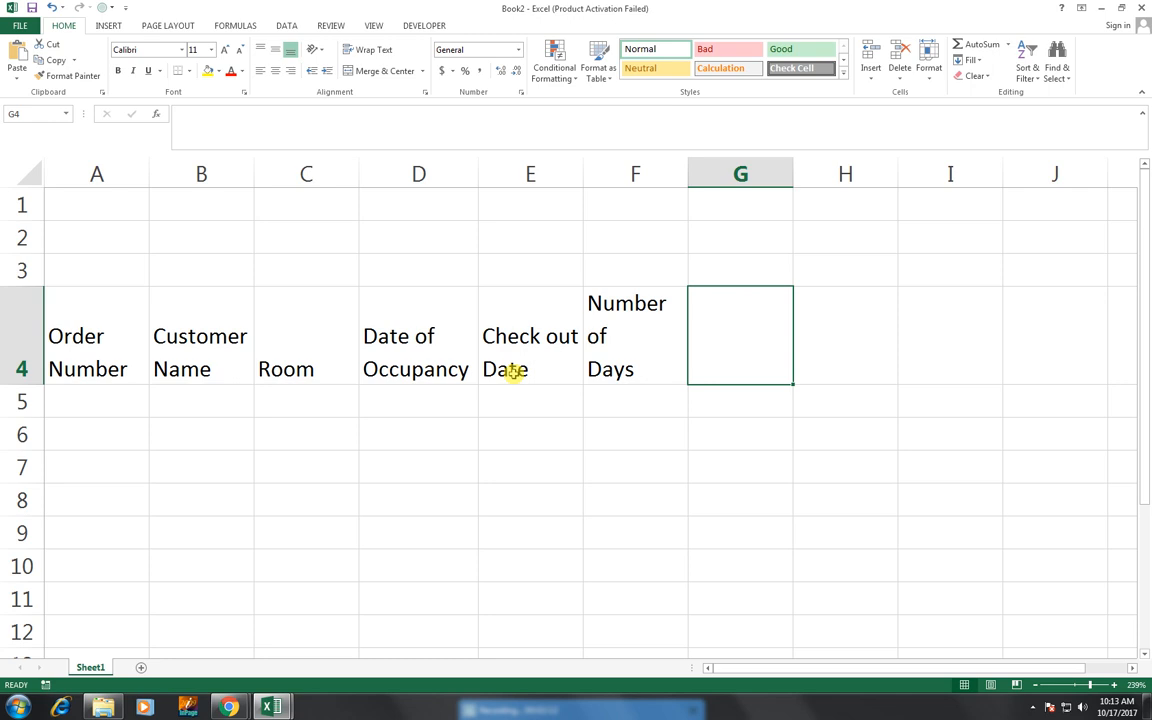
Enter the header "Unit Price" in G4.
type("unti pr")
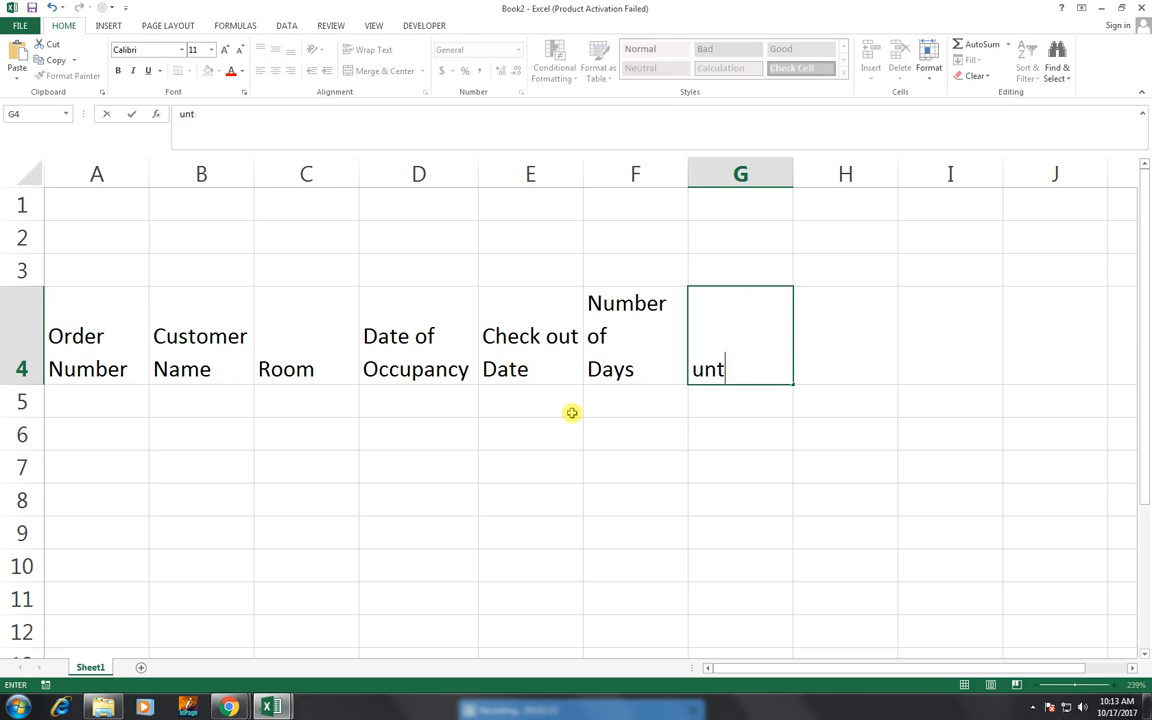
key("BackSpace")
key("BackSpace")
key("BackSpace")
key("BackSpace")
key("BackSpace")
key("BackSpace")
key("BackSpace")
type("Unit Price")
key("Tab")
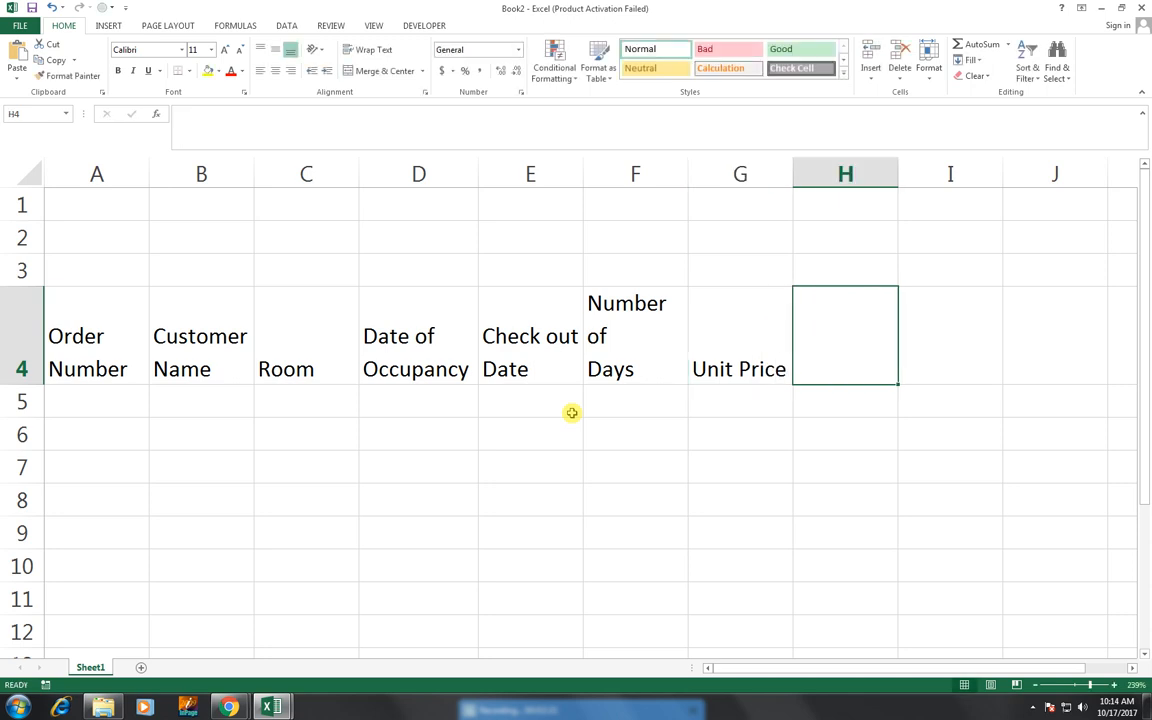
Enter the headers "Cash" in H4 and "Note" in I4.
type("Cash")
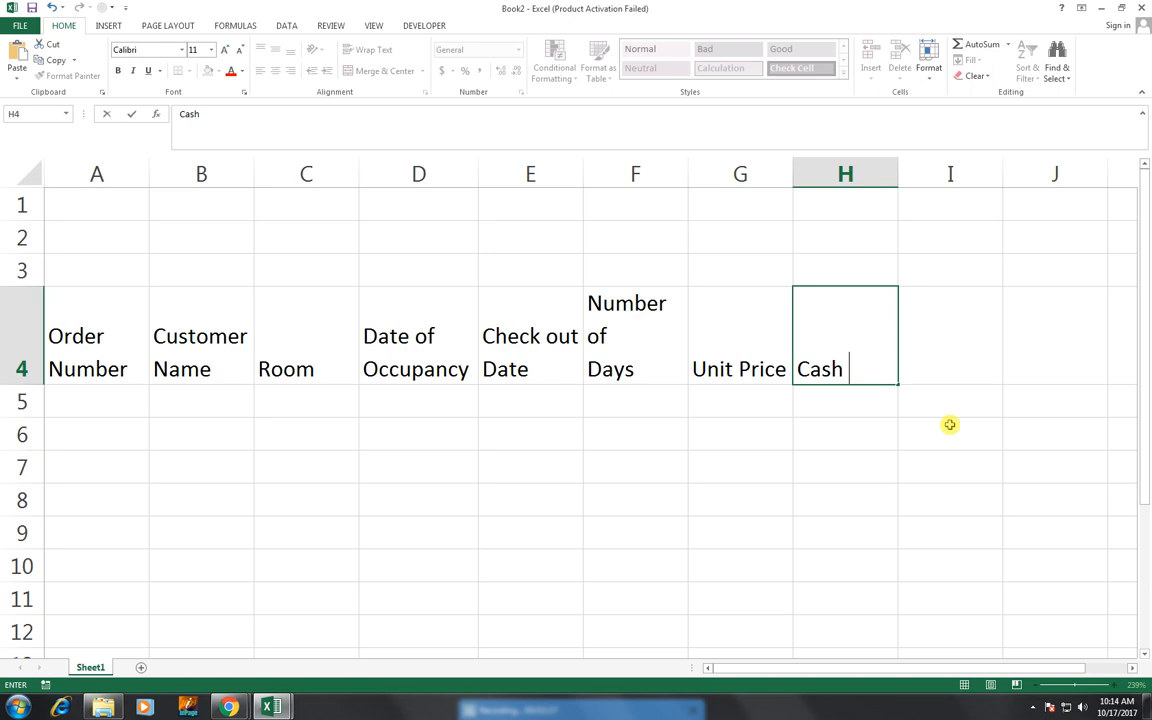
left_click(949, 425)
left_click(952, 364)
type("note")
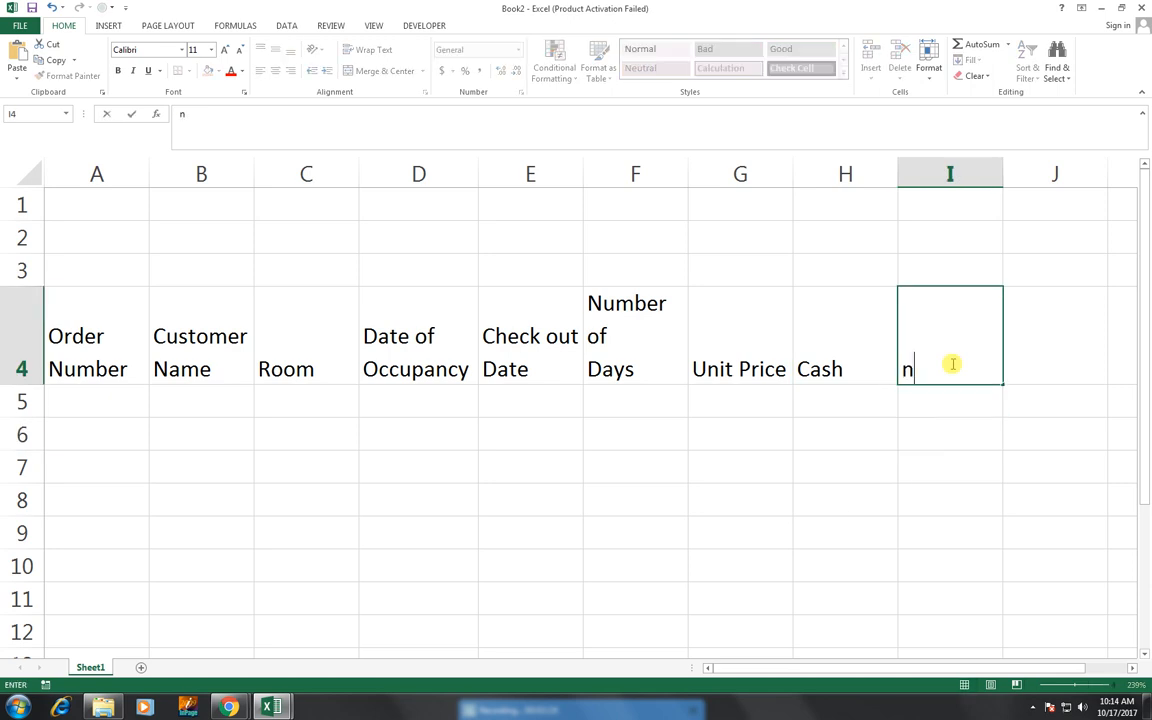
key("BackSpace")
key("BackSpace")
key("BackSpace")
key("BackSpace")
type("Note")
key("Tab")
Enter the header "signature" in J4.
type("su")
key("BackSpace")
type("ignature")
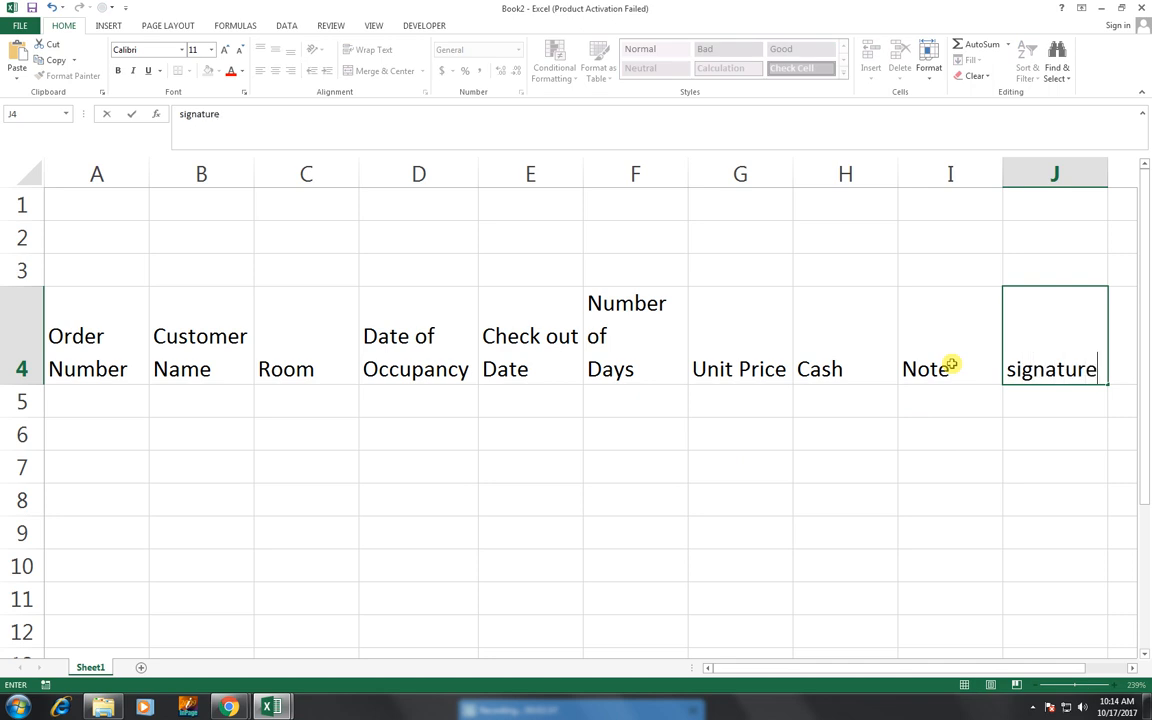
left_click(950, 365)
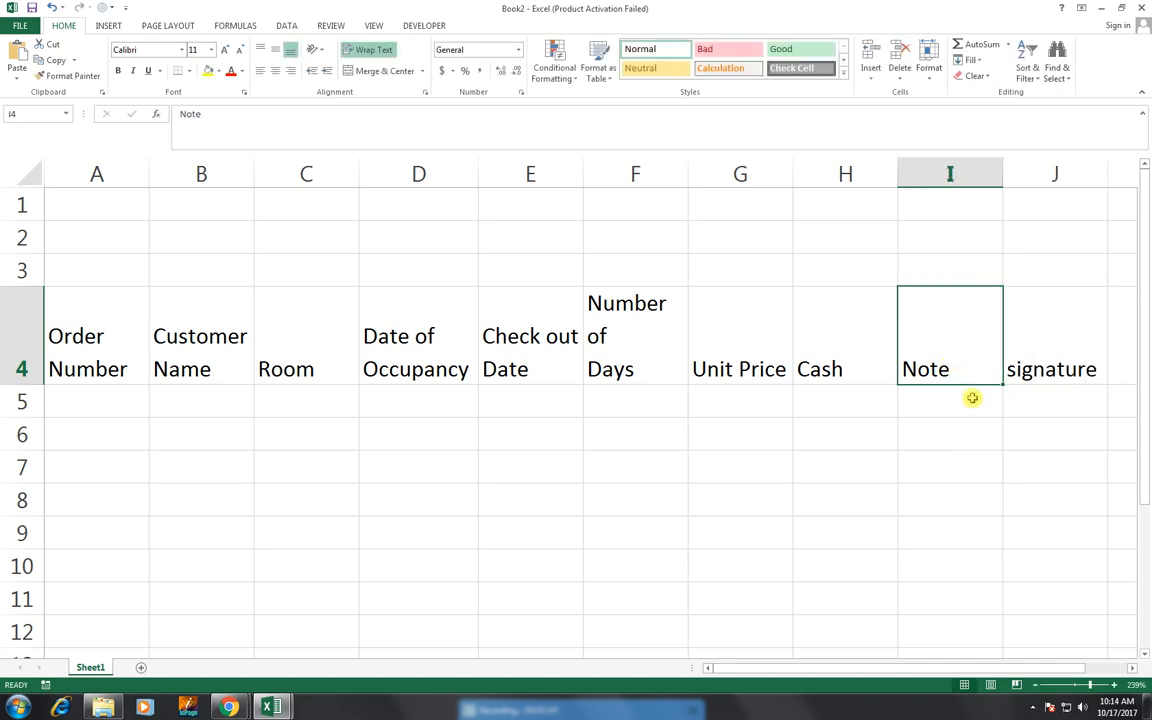
Centre the header row and the empty rows beneath it, columns A to J, both horizontally and vertically.
mouse_move(1003, 351)
left_mouse_down()
mouse_move(915, 450)
mouse_move(404, 540)
mouse_move(180, 604)
mouse_move(105, 648)
mouse_move(103, 630)
mouse_move(92, 665)
mouse_move(92, 513)
left_mouse_up()
scroll(100, 512, "up", 2)
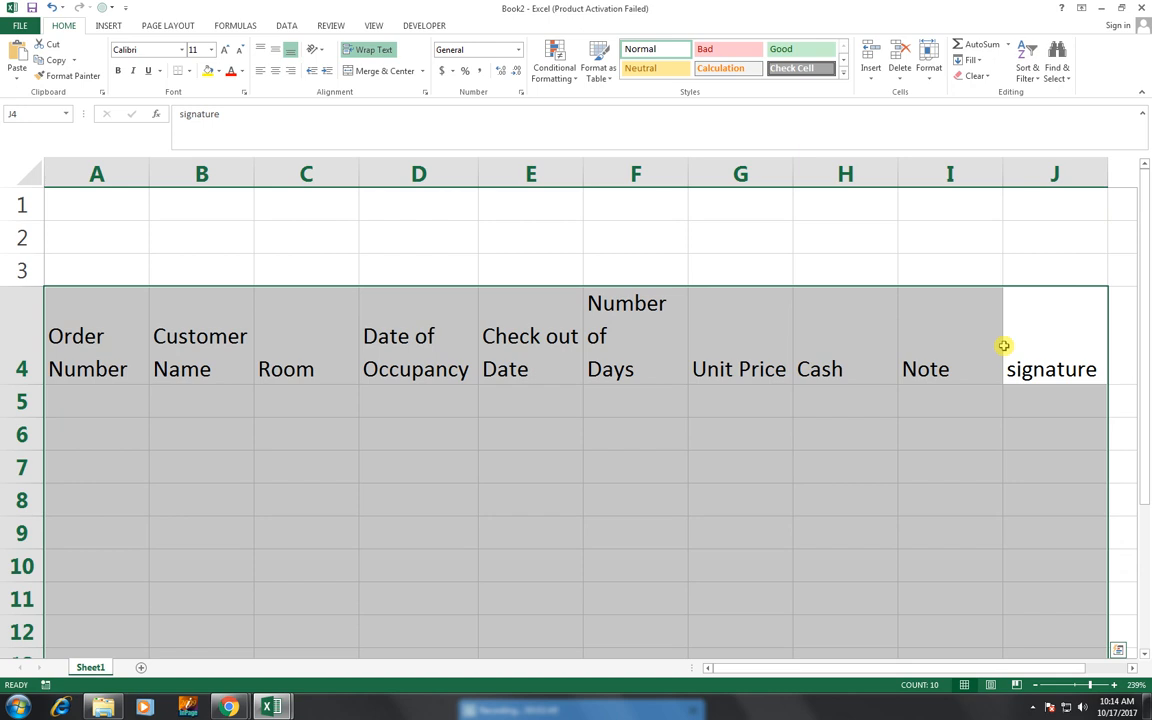
left_click(276, 71)
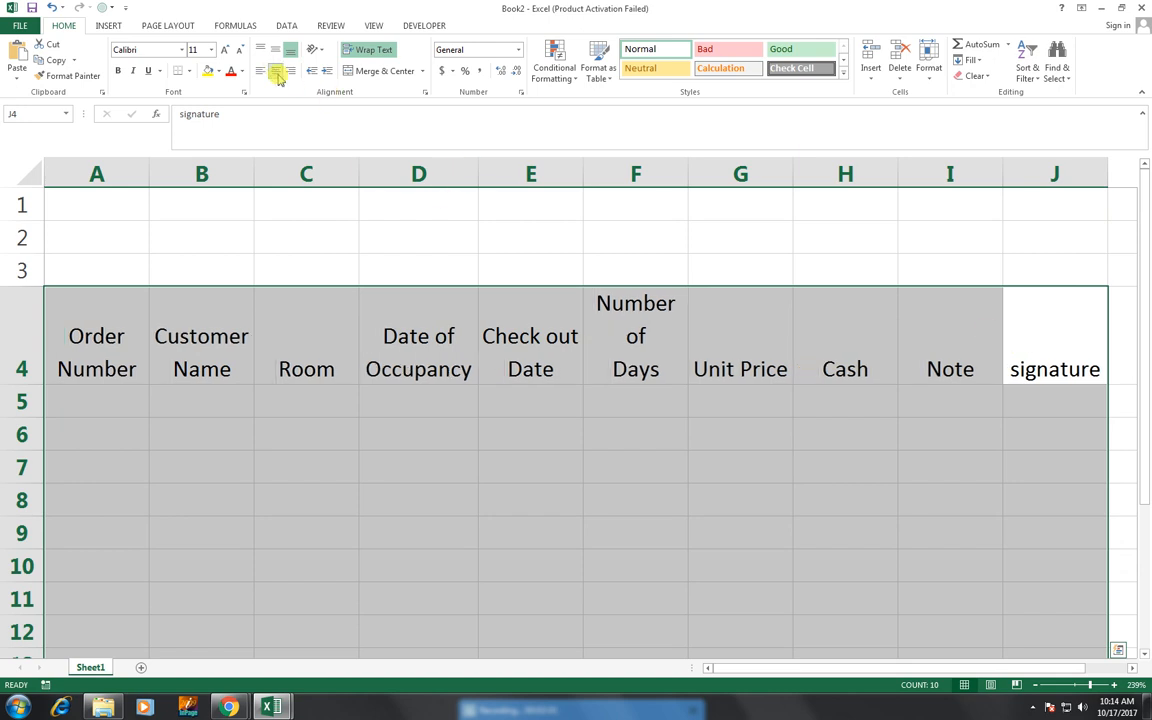
left_click(275, 49)
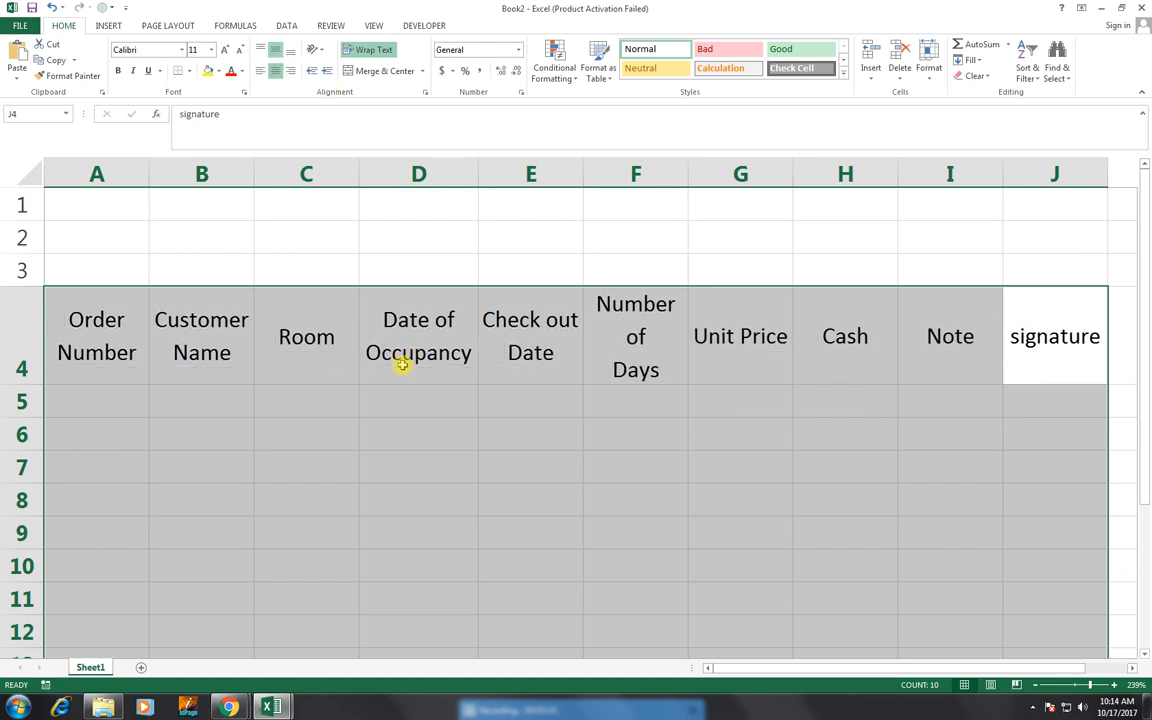
left_click(123, 328)
left_click(107, 402)
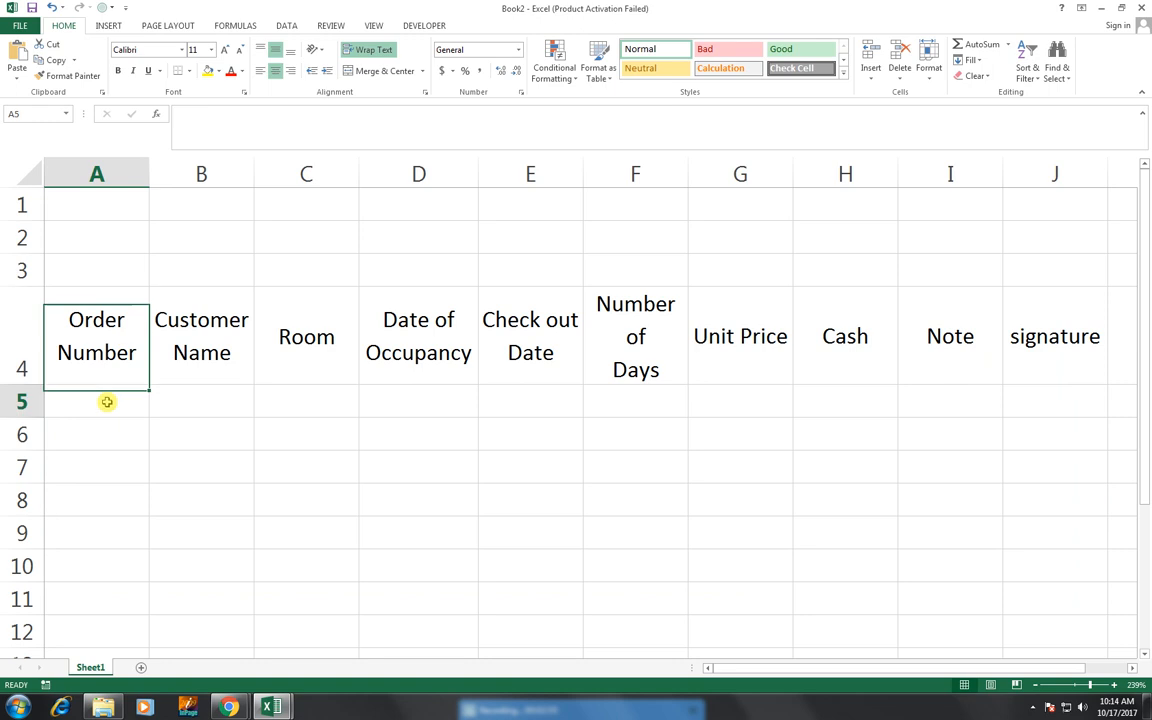
left_click_drag(118, 342, 996, 338)
left_click(112, 390)
type("1")
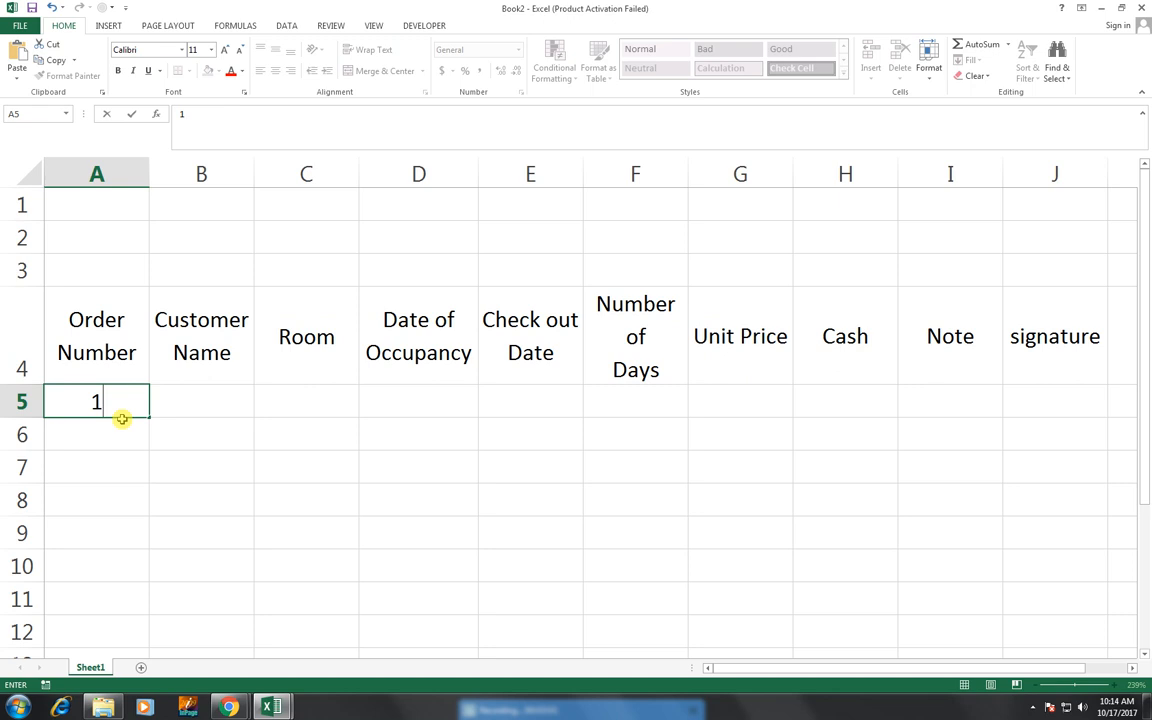
key("BackSpace")
left_click(144, 439)
Number the orders consecutively from A5 down to A14, starting at one.
double_click(130, 407)
type("1")
left_click(180, 422)
left_click(129, 410)
left_click_drag(149, 418, 150, 604)
Re-enter the first order number in A5 as zero-padded two-digit text and fill the series down to A14.
left_click(81, 302)
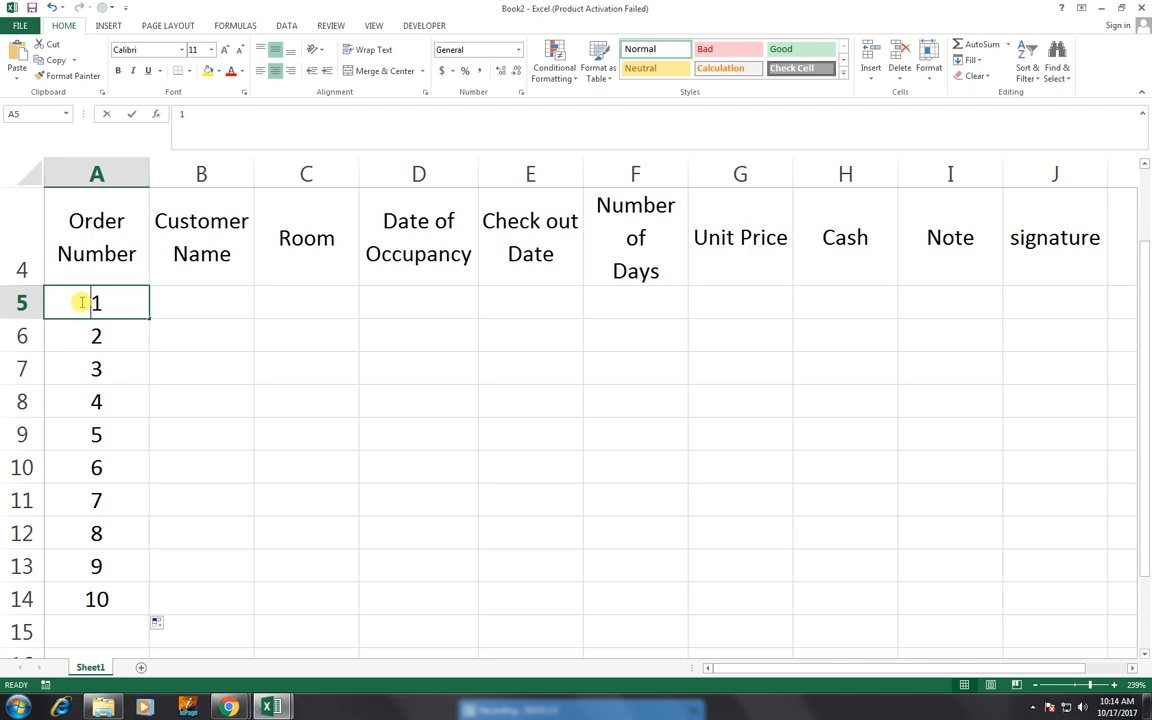
type("'01")
key("Return")
left_click(110, 305)
left_click_drag(149, 319, 150, 601)
scroll(223, 607, "up", 1)
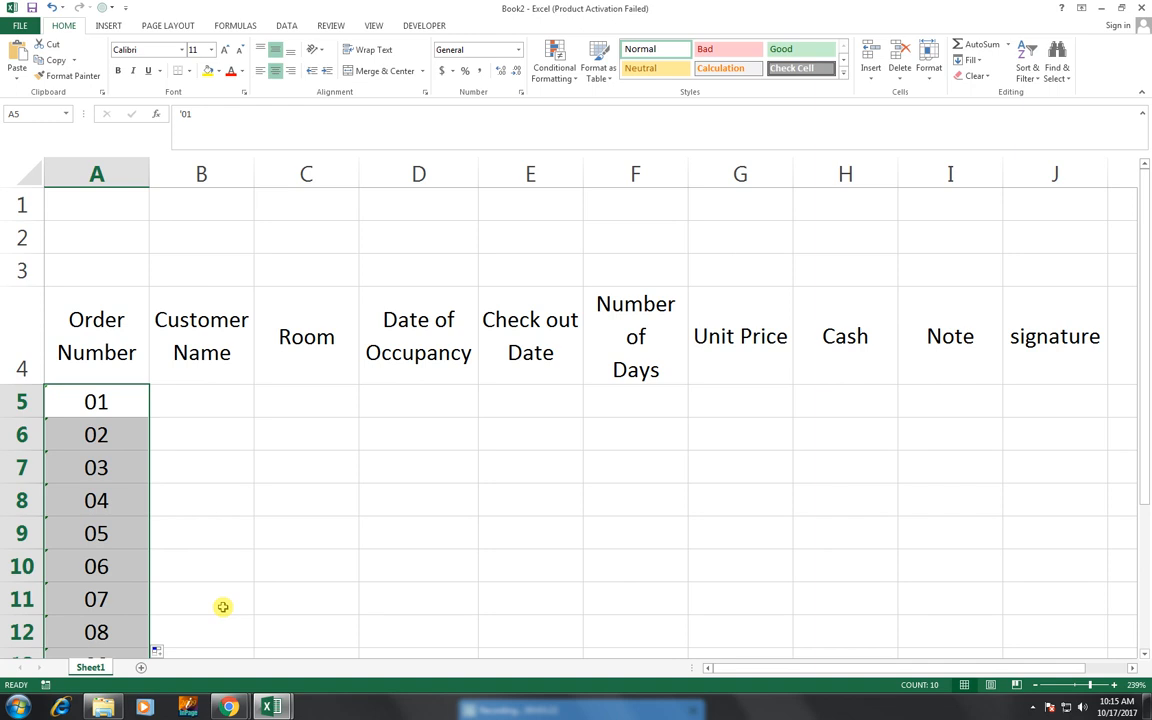
Enter the first customer's full name, with a capital initial, in B5.
left_click_drag(1140, 355, 1147, 375)
left_click(229, 378)
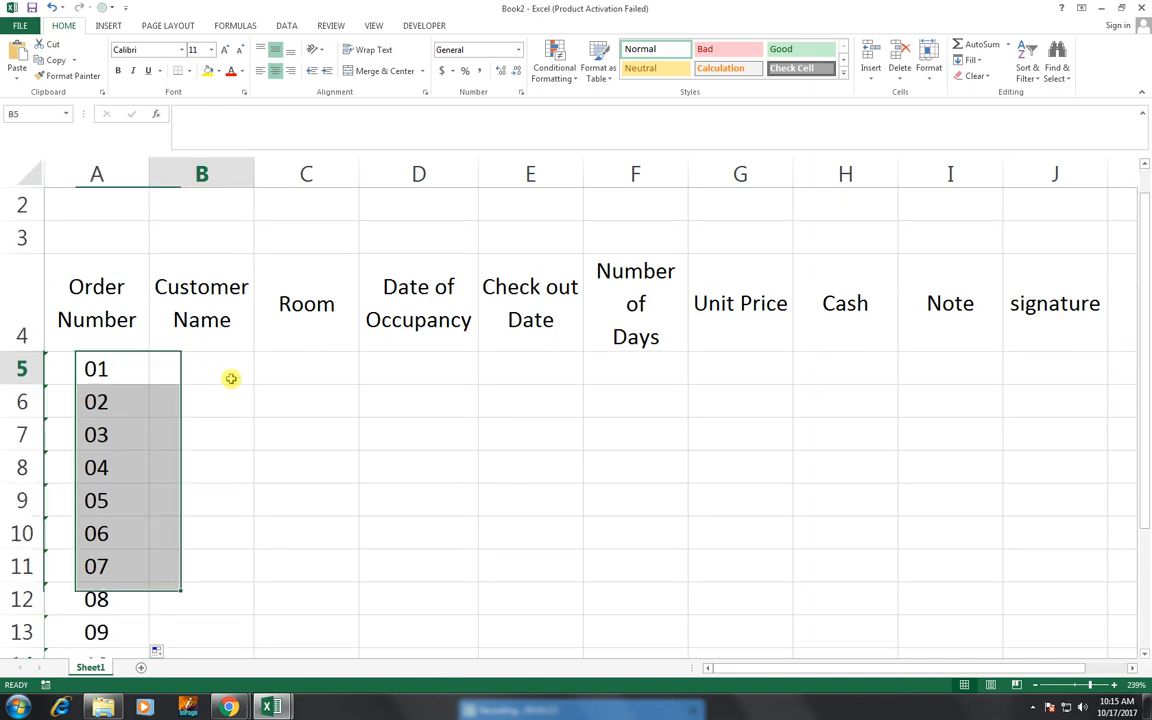
type("noor khamn\\")
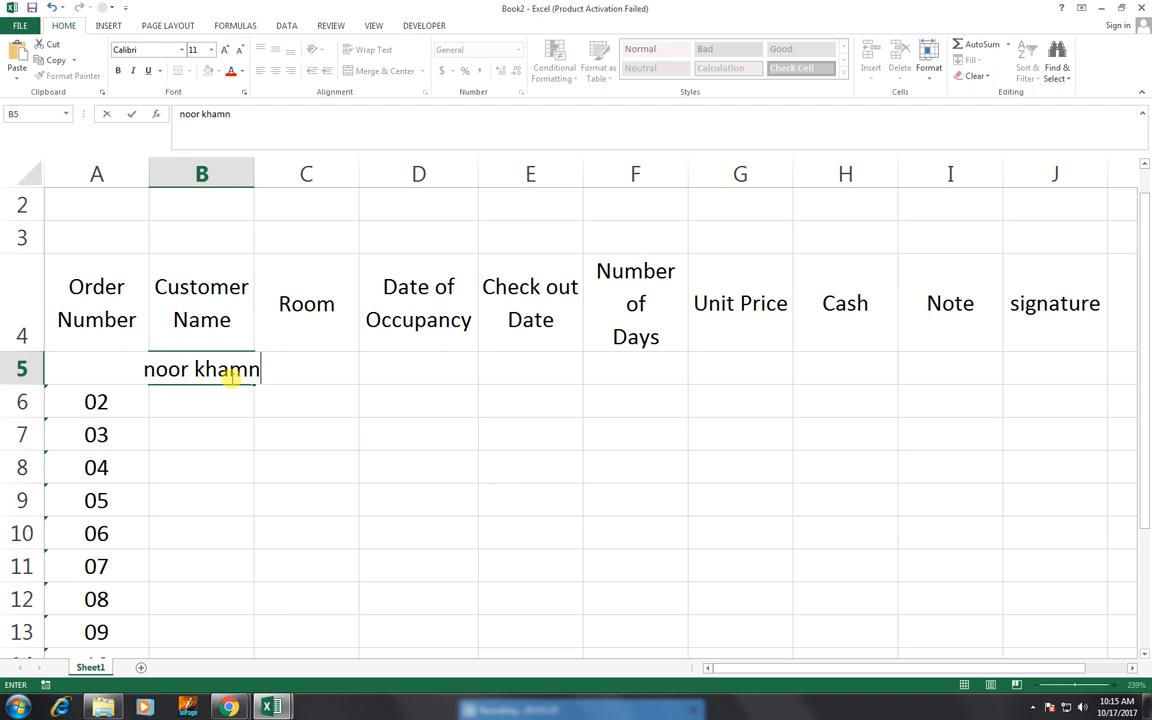
key("BackSpace")
key("BackSpace")
key("BackSpace")
key("BackSpace")
key("BackSpace")
key("BackSpace")
key("BackSpace")
key("BackSpace")
key("BackSpace")
key("BackSpace")
key("BackSpace")
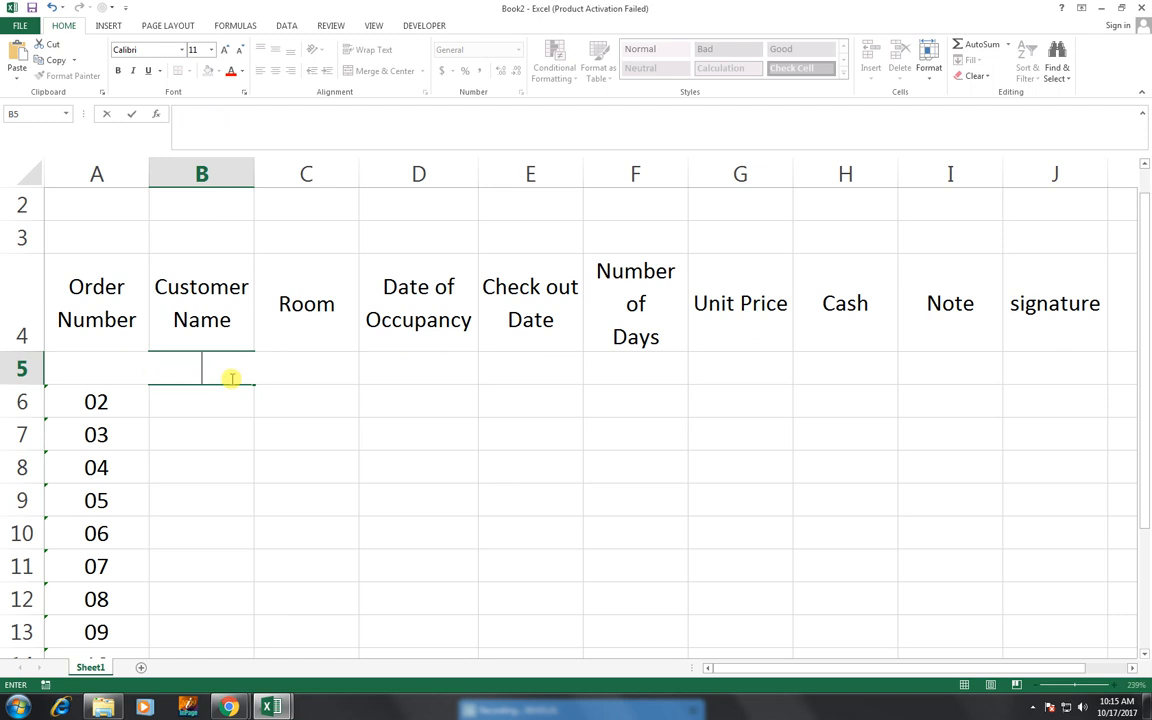
type("oor khan")
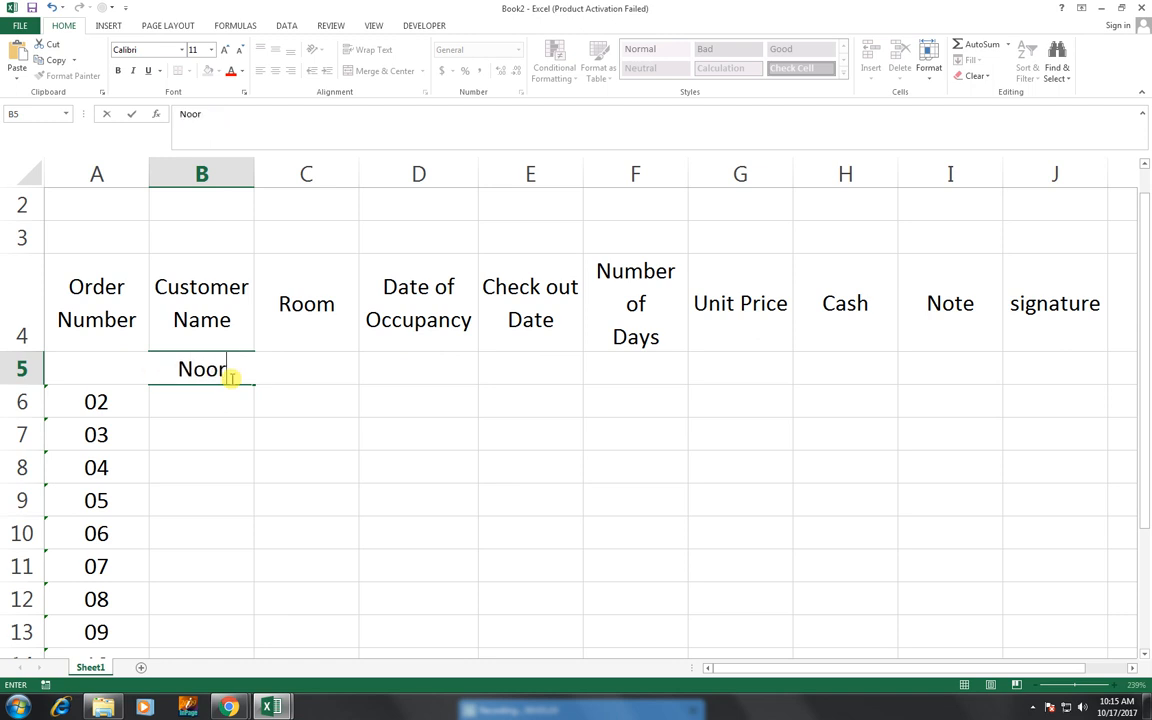
left_click(355, 558)
Fill the customer name list from B5 down to B14.
left_click(230, 375)
left_click_drag(255, 381, 249, 602)
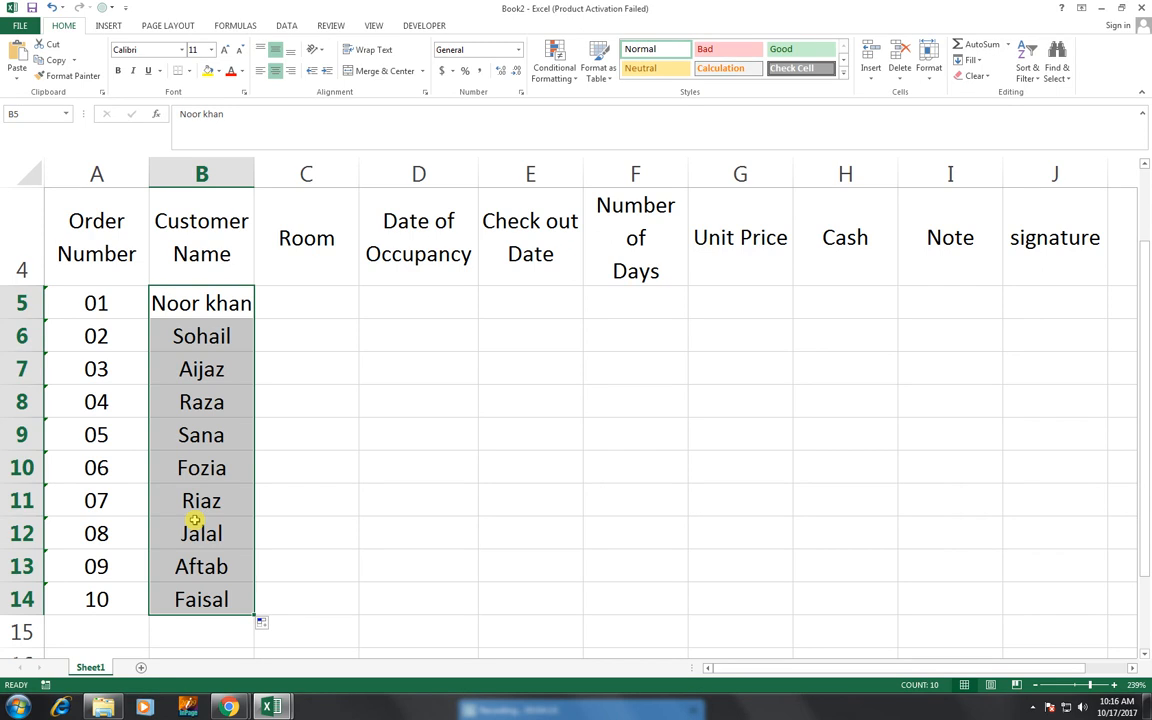
key("Right")
key("Left")
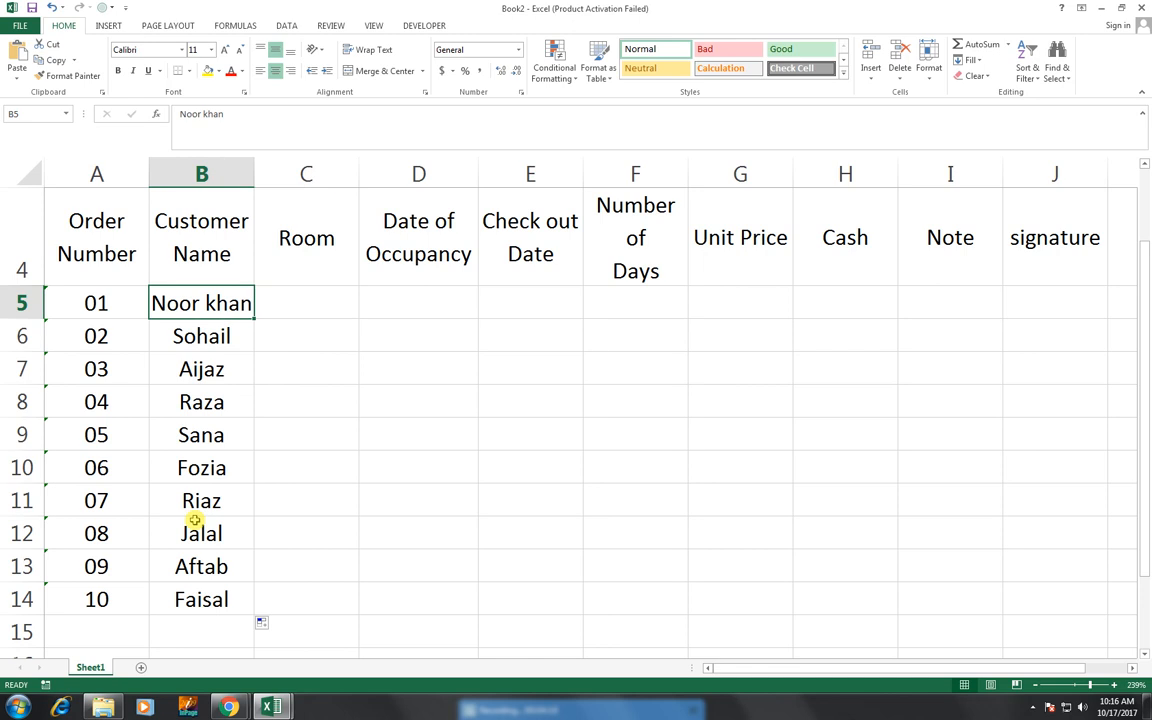
key("Down")
key("Down")
key("Down")
key("Down")
key("Down")
key("Down")
key("Down")
key("Down")
key("Up")
key("Up")
key("Up")
key("Up")
key("Up")
key("Up")
key("Up")
key("Up")
key("Up")
key("Up")
key("Up")
key("Up")
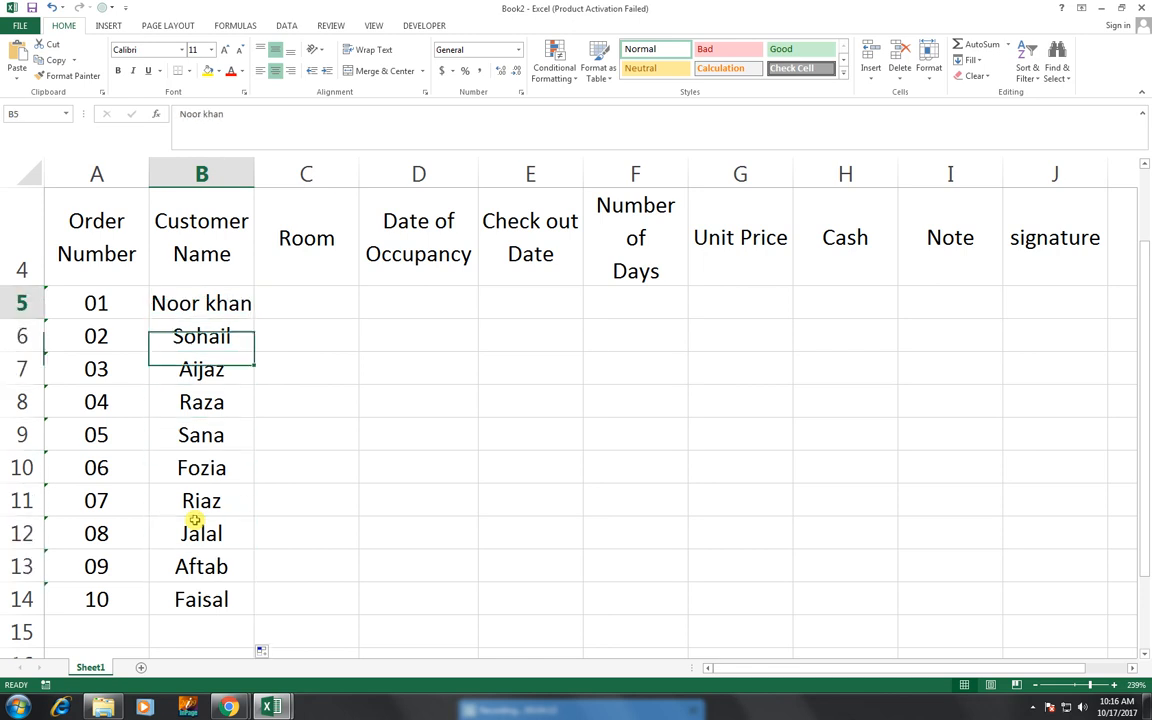
key("Right")
key("Down")
key("Down")
key("Down")
key("Down")
key("Down")
key("Down")
key("Down")
key("Down")
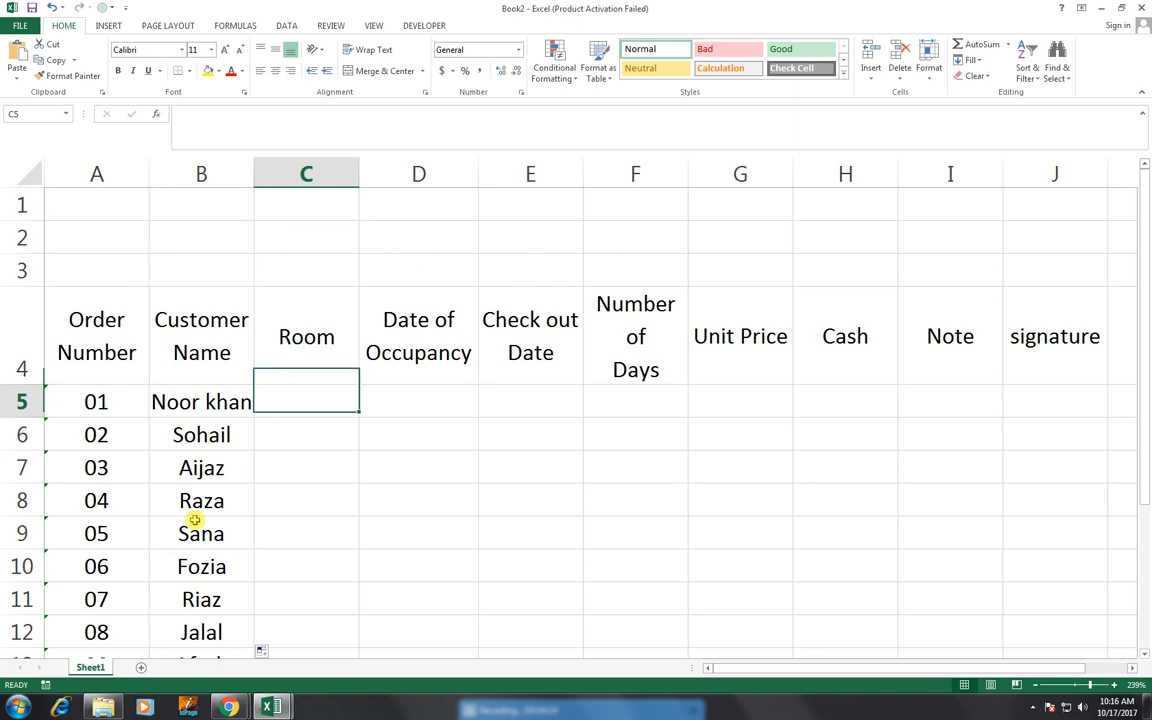
key("Down")
key("Down")
key("Down")
key("Down")
key("Down")
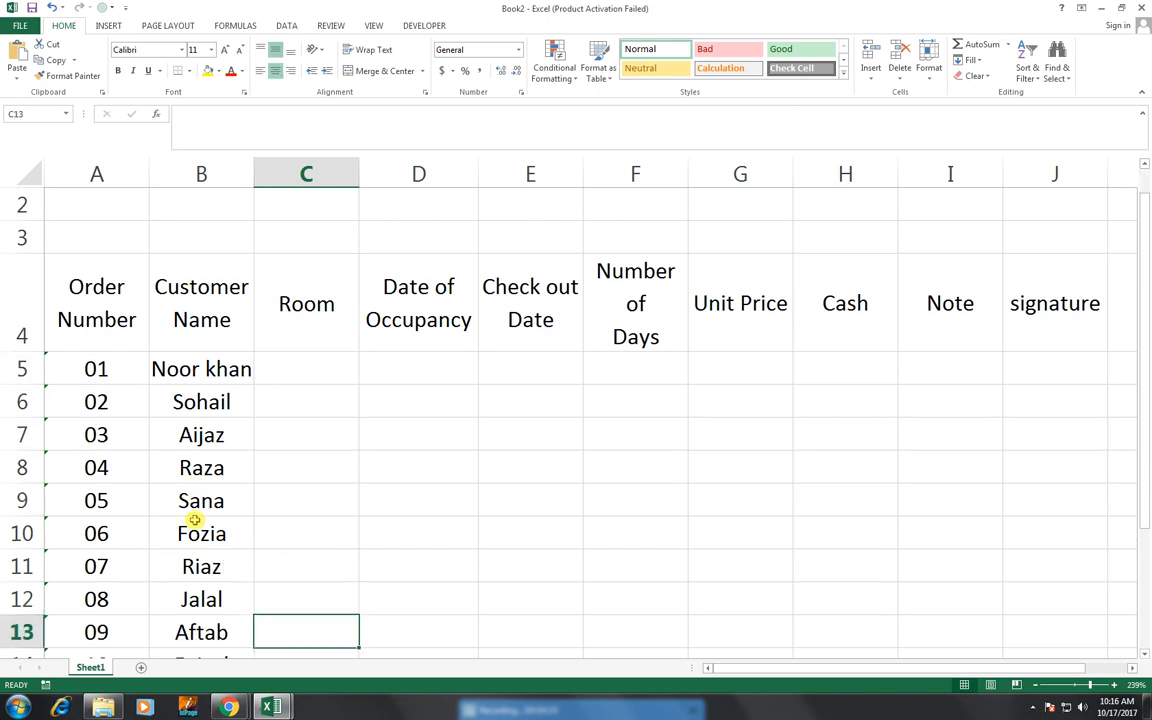
key("Down")
key("Up")
key("Up")
key("Up")
key("Up")
key("Up")
key("Up")
key("Up")
key("Up")
key("Up")
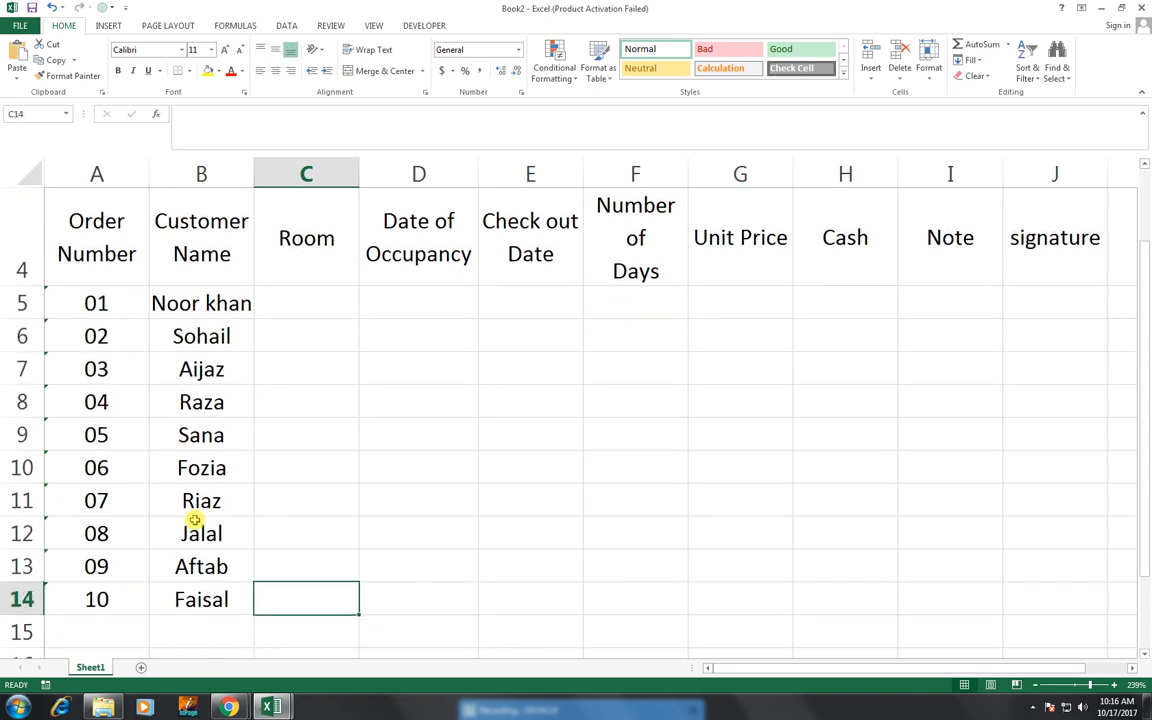
key("Up")
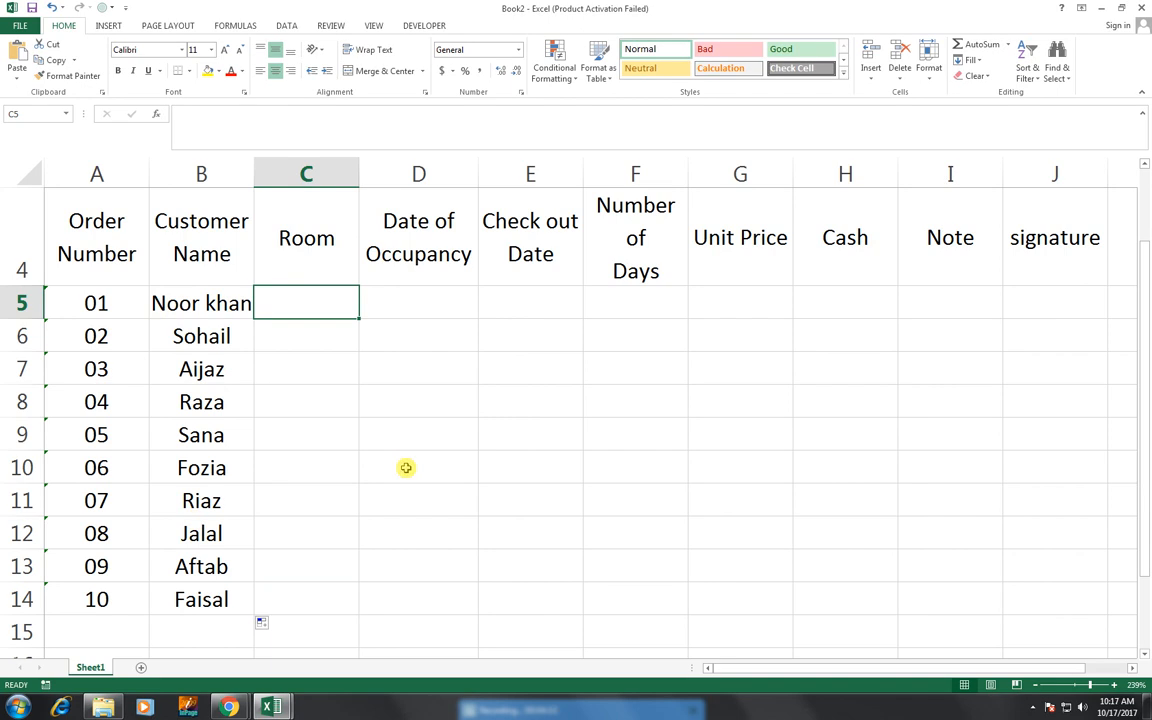
Enter the room numbers 303, 304, 308 and 243-v in C5 to C8.
type("303")
key("Return")
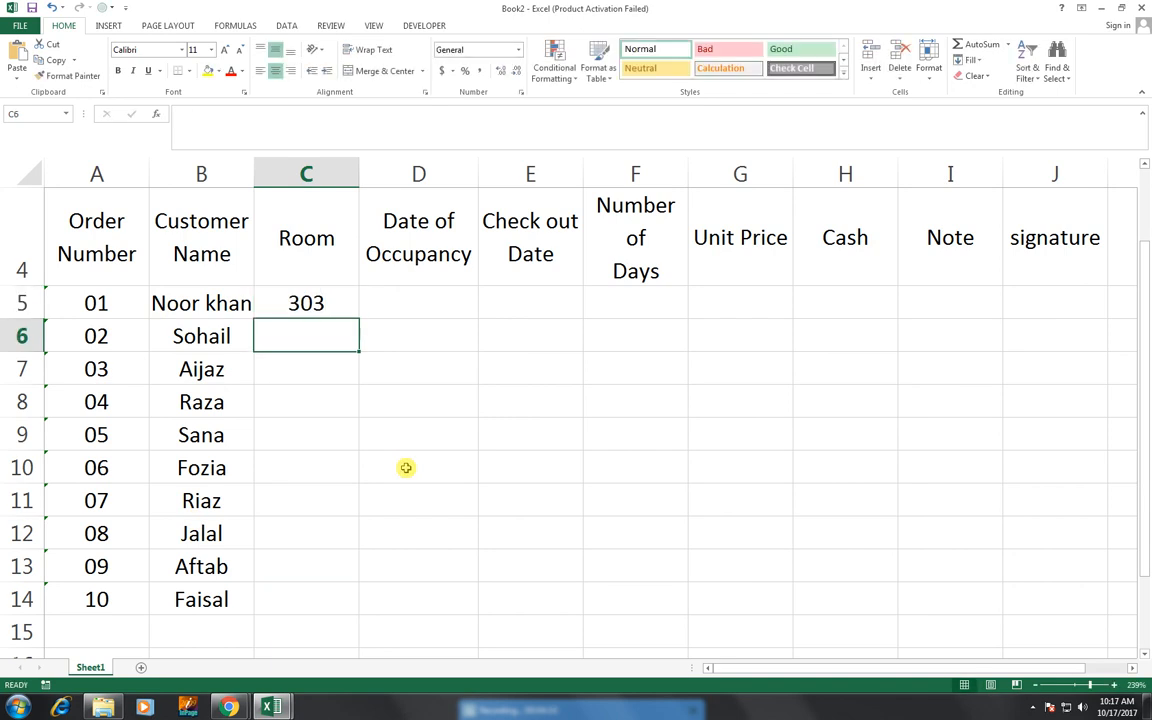
type("304")
key("Return")
type("308")
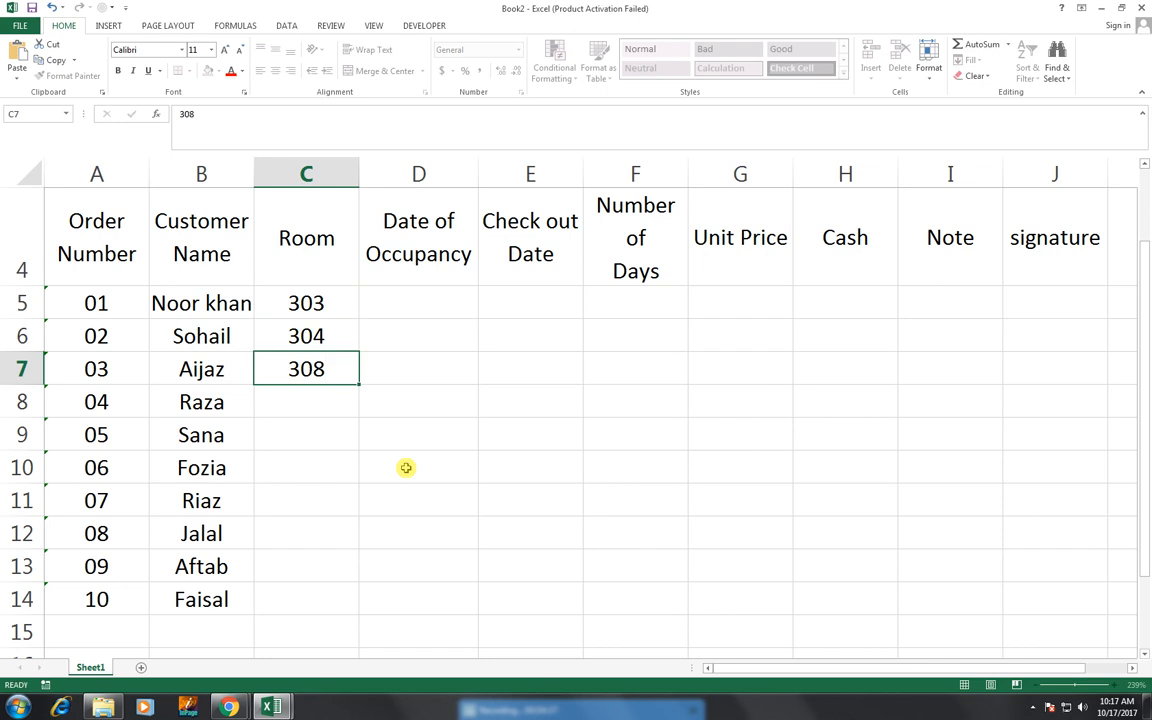
key("Return")
type("243")
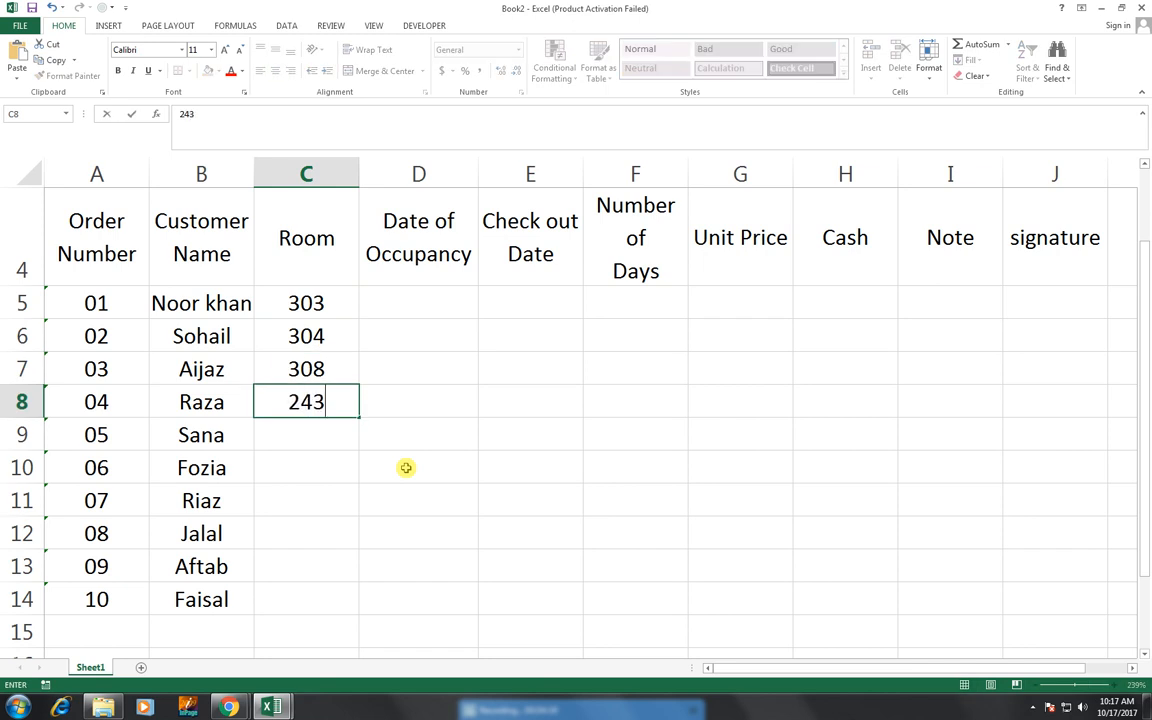
type("-v")
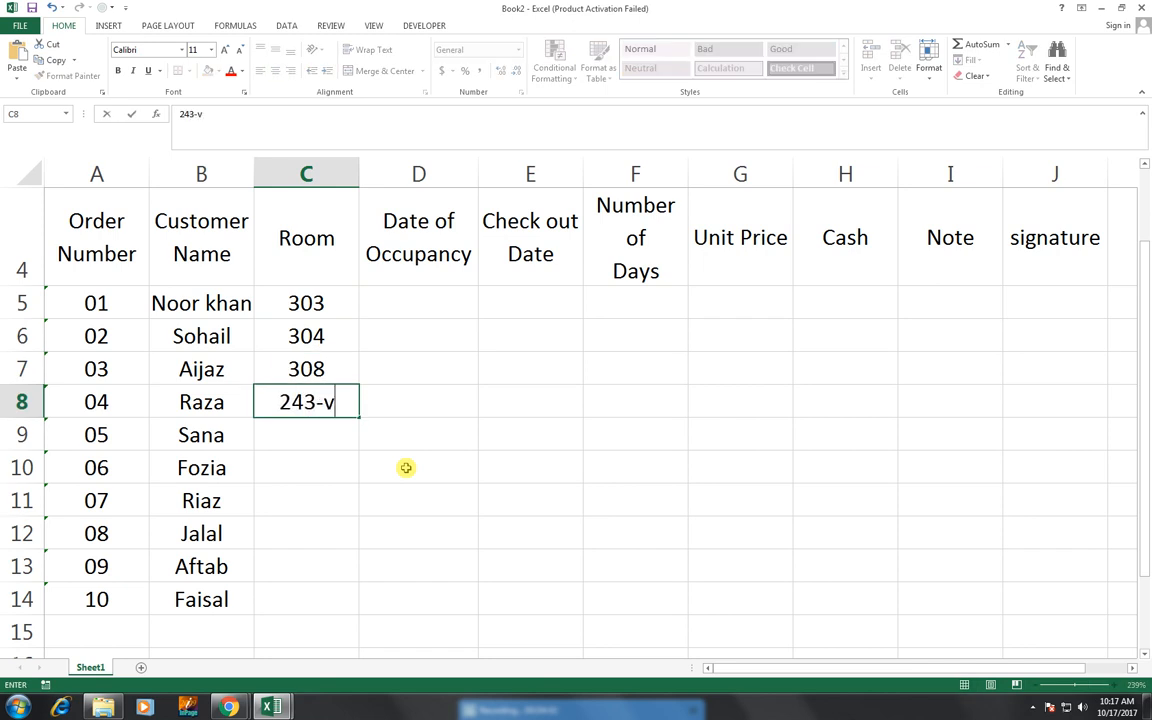
key("Return")
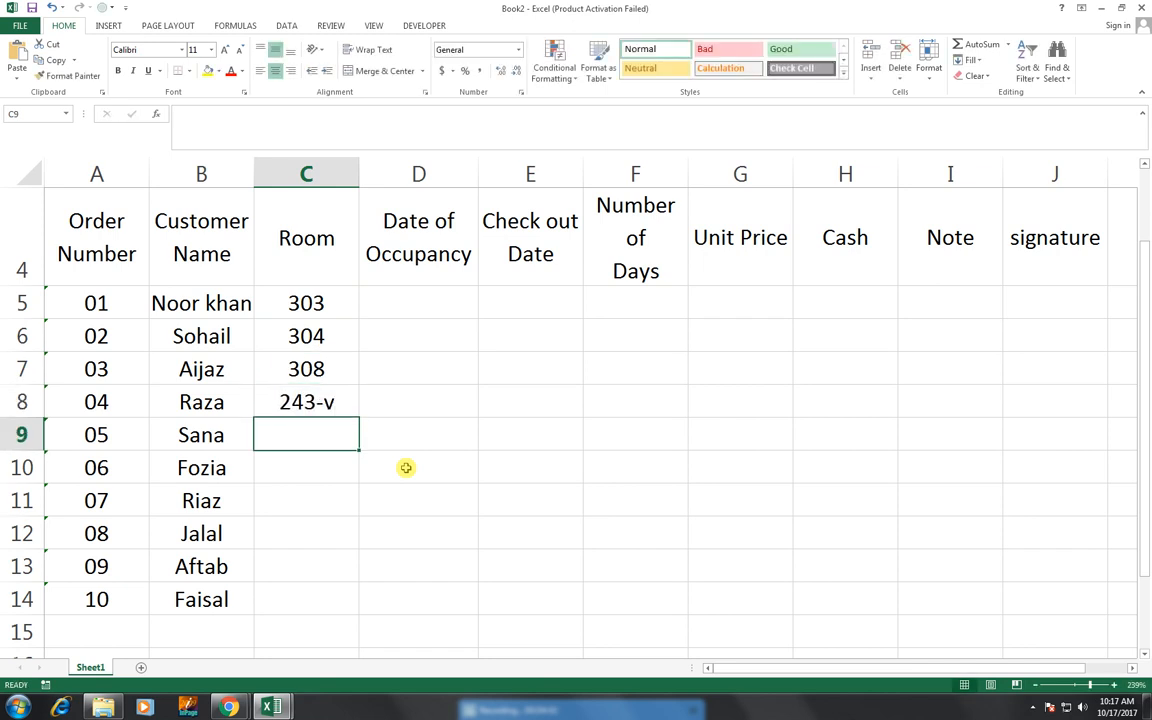
Enter the room numbers 312 in C9 and 244-v in C10.
type("308")
key("BackSpace")
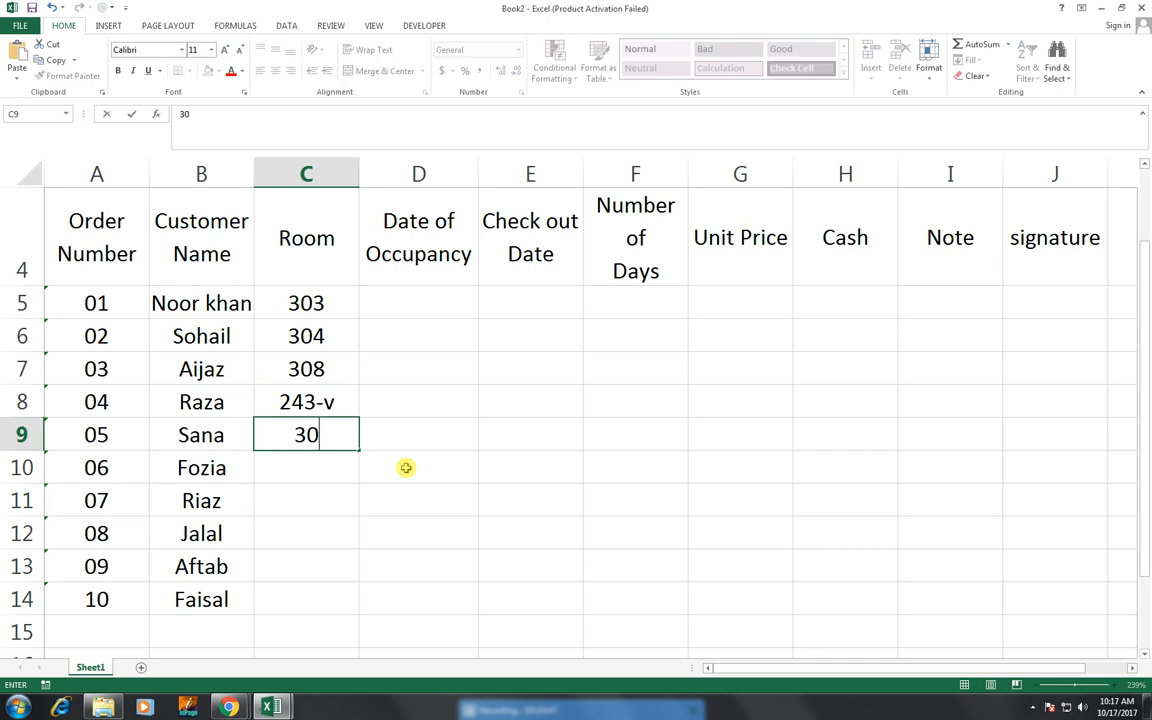
type("12")
key("BackSpace")
key("BackSpace")
key("BackSpace")
key("BackSpace")
type("3112")
key("BackSpace")
key("BackSpace")
type("2")
key("Return")
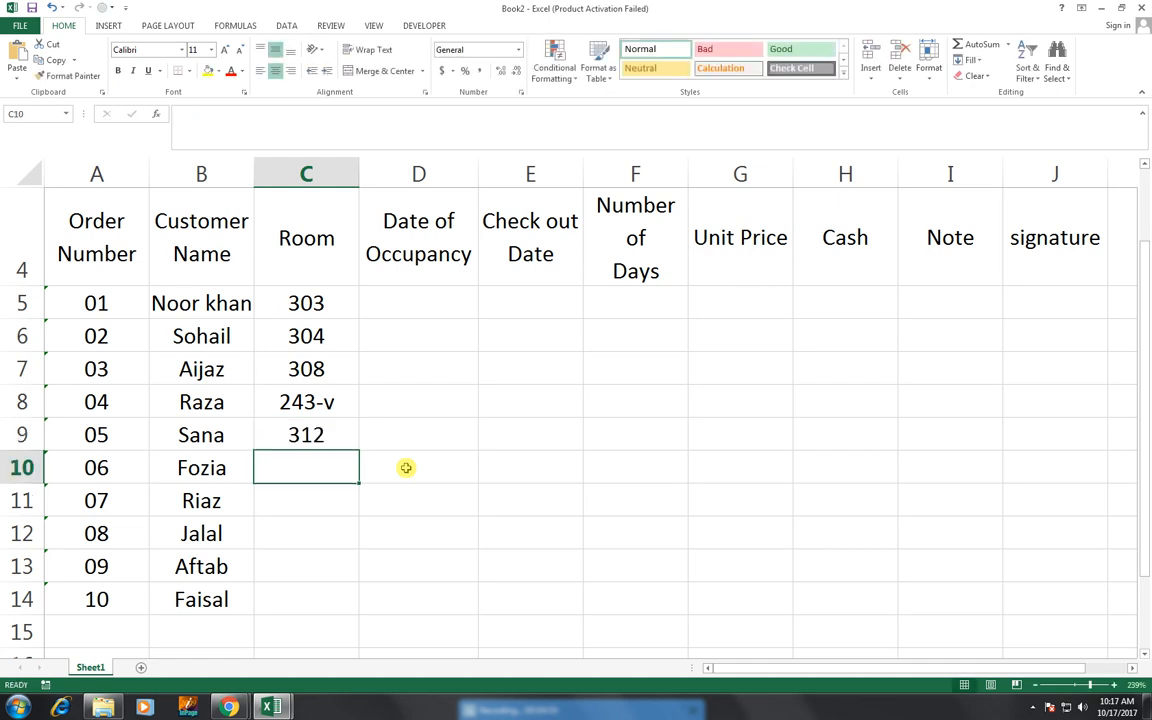
type("244-")
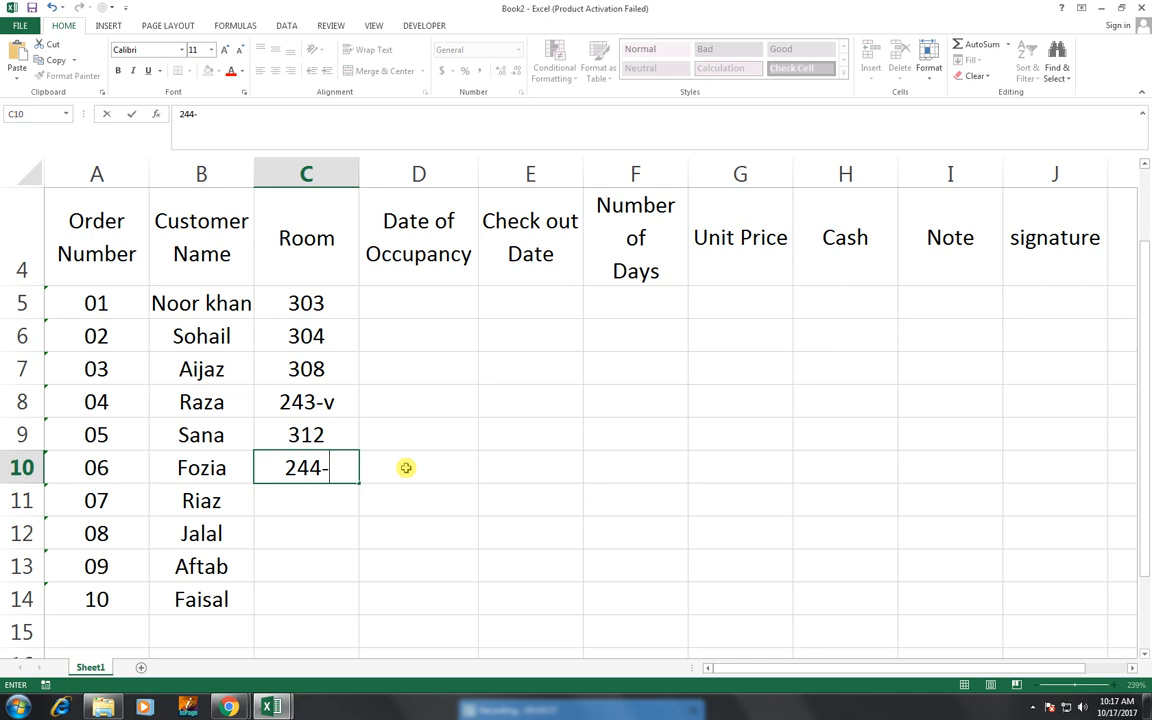
type("v")
key("Return")
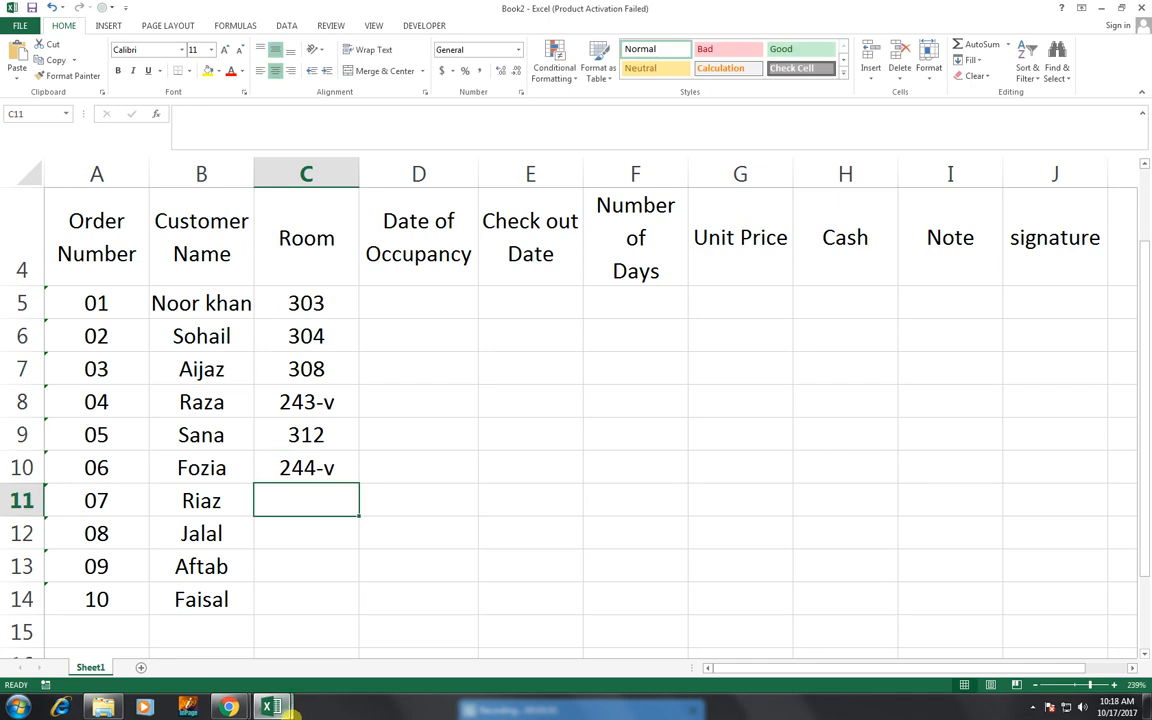
Enter the room numbers 301, 302, 307 and 306 in C11 to C14.
type("301")
key("Return")
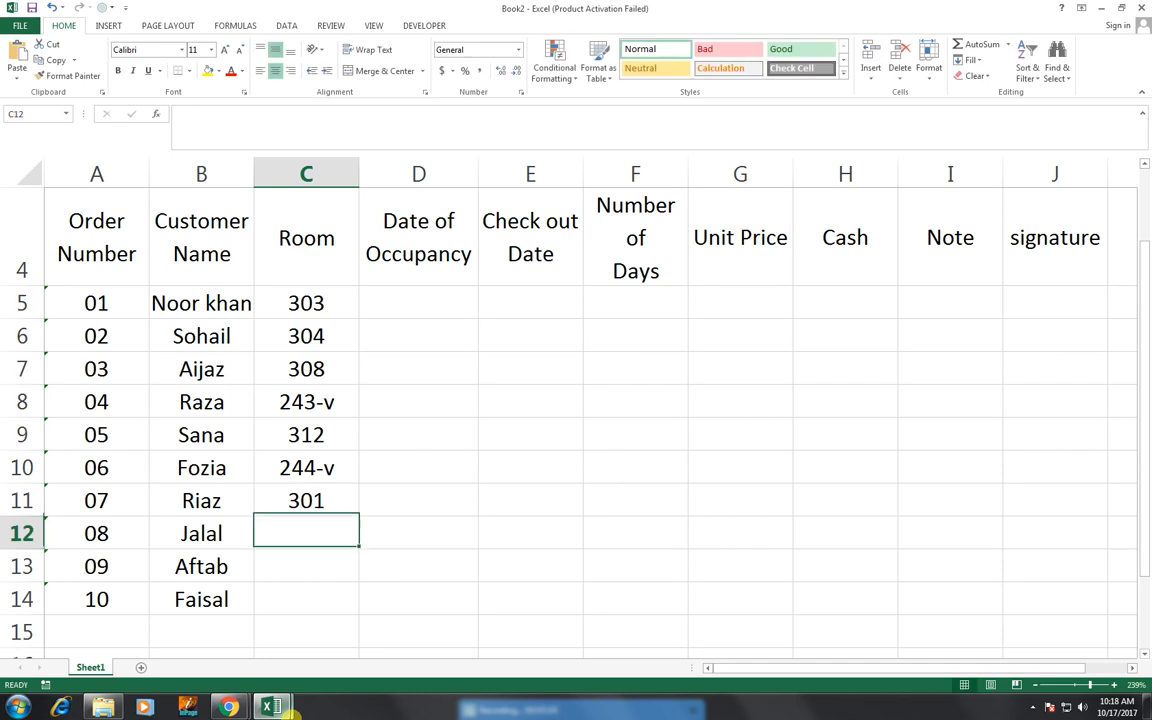
type("302")
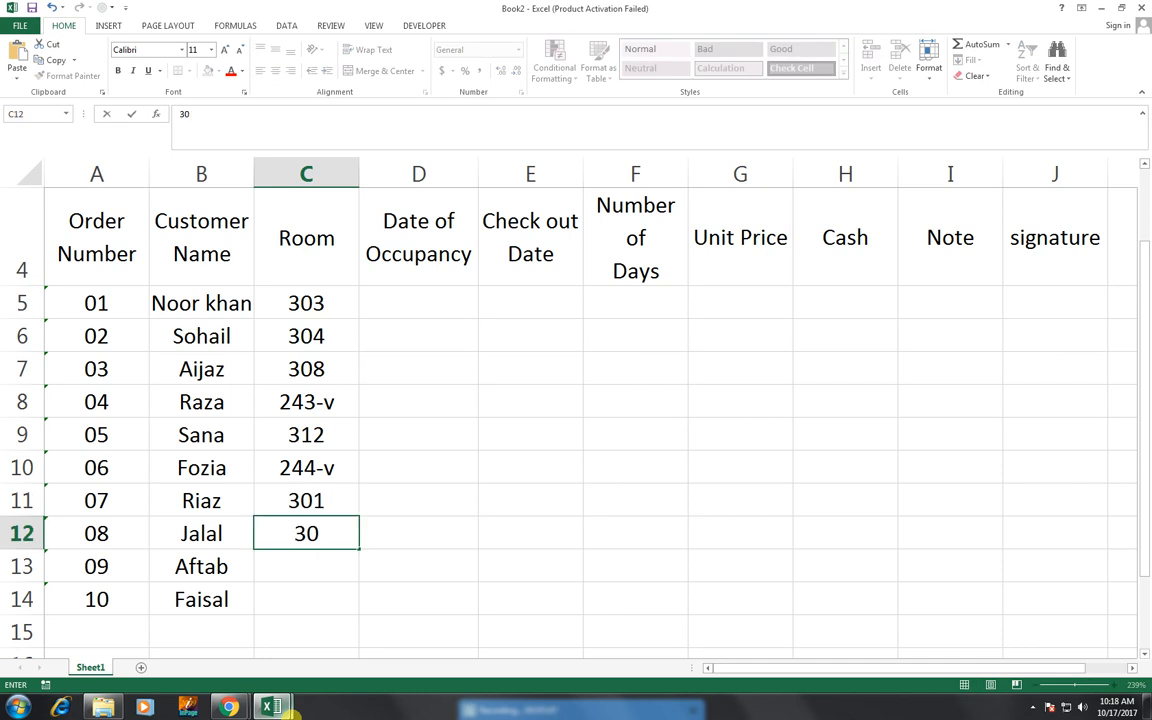
key("Return")
type("307")
key("Return")
type("306")
key("Return")
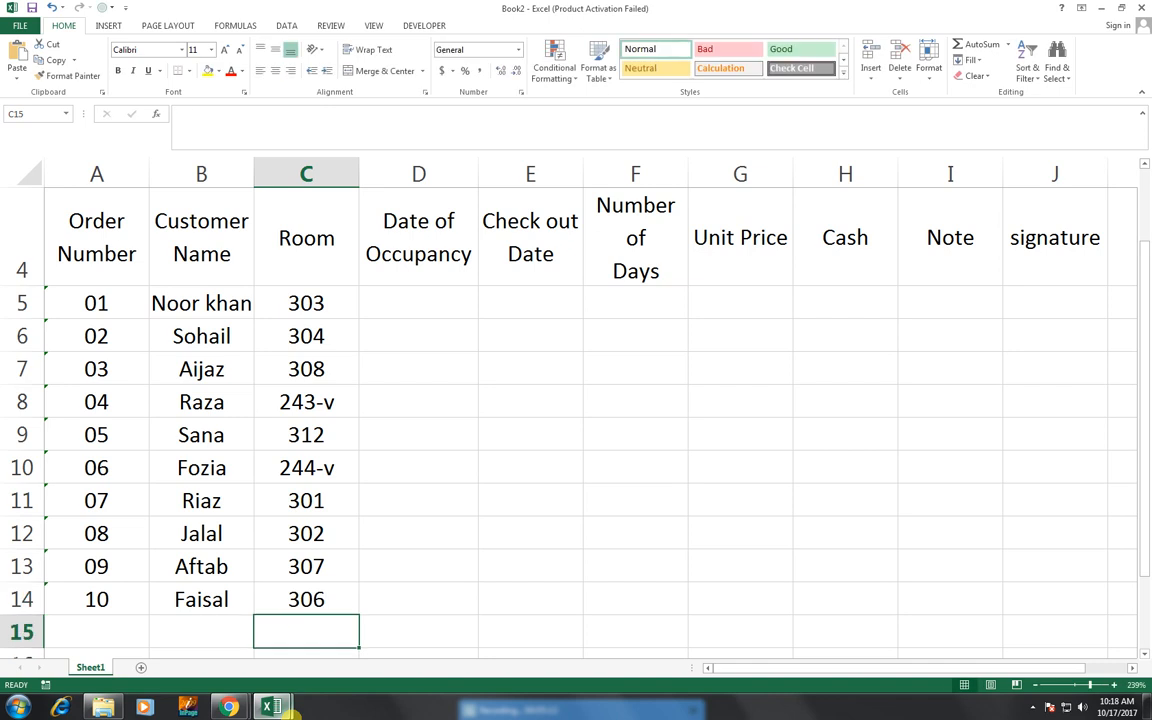
Enter the occupancy dates 10-Oct-17 in D5 and 5-Oct-17 in D6.
key("Right")
key("Up")
key("Up")
key("Up")
key("Up")
key("Up")
key("Up")
key("Up")
key("Up")
key("Up")
key("Up")
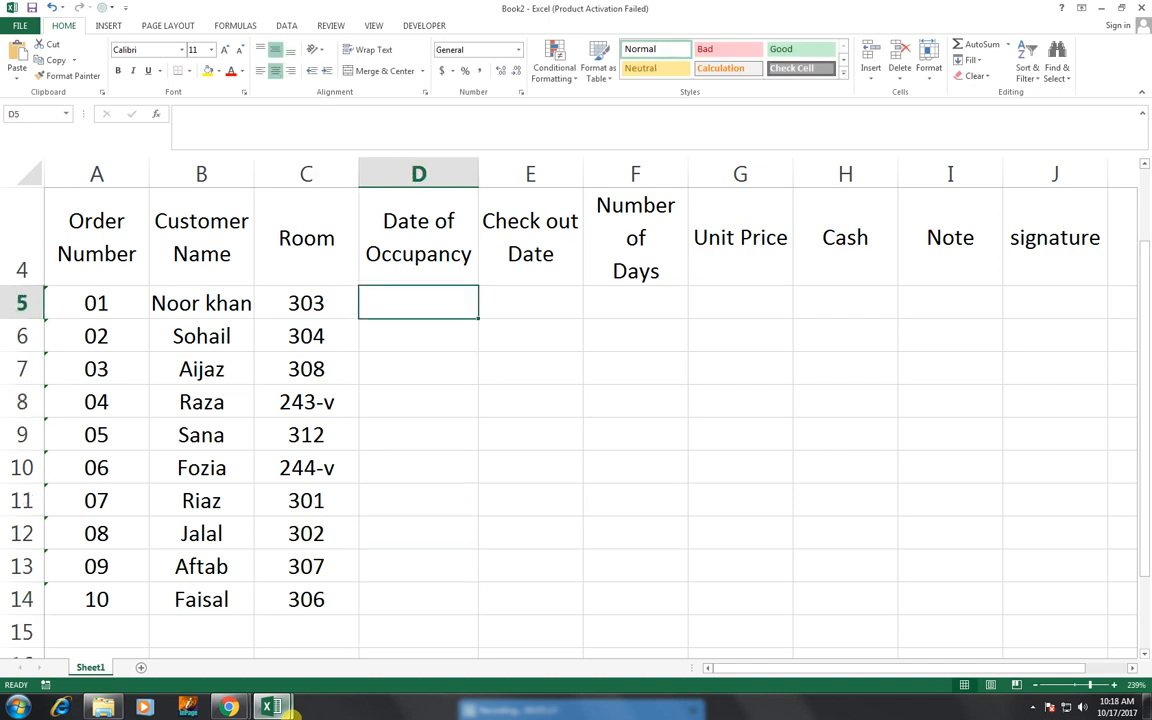
type("10+")
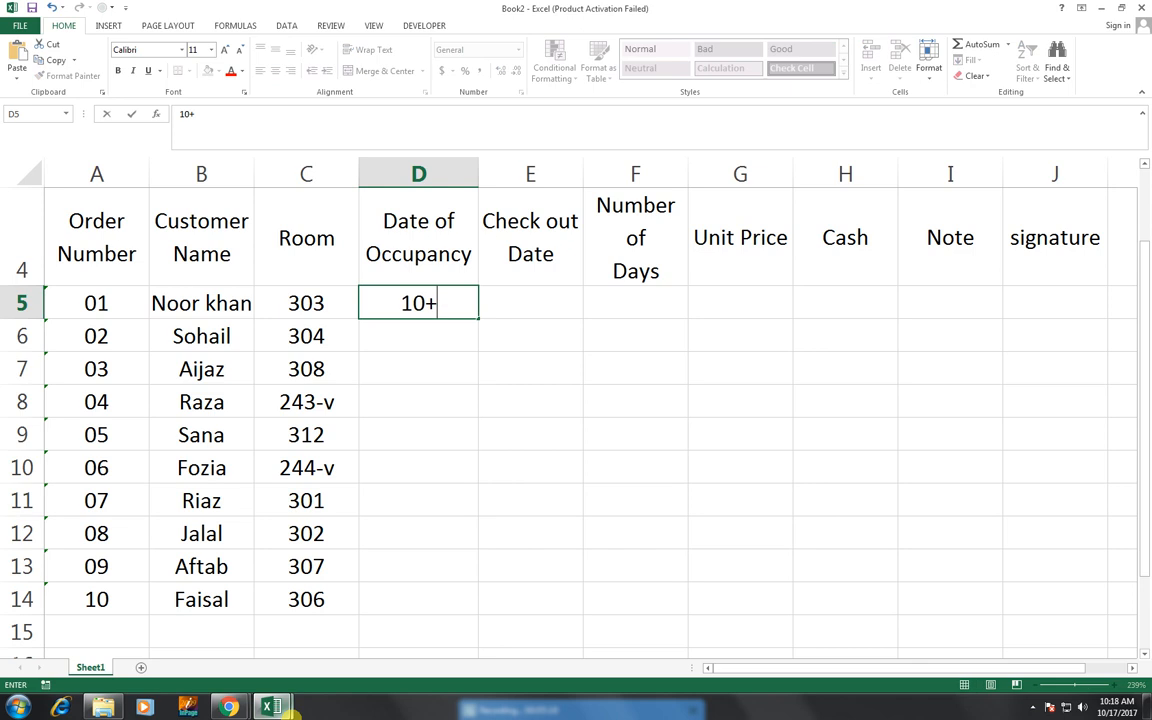
key("BackSpace")
type("-oct-17")
key("Return")
type("05-oc")
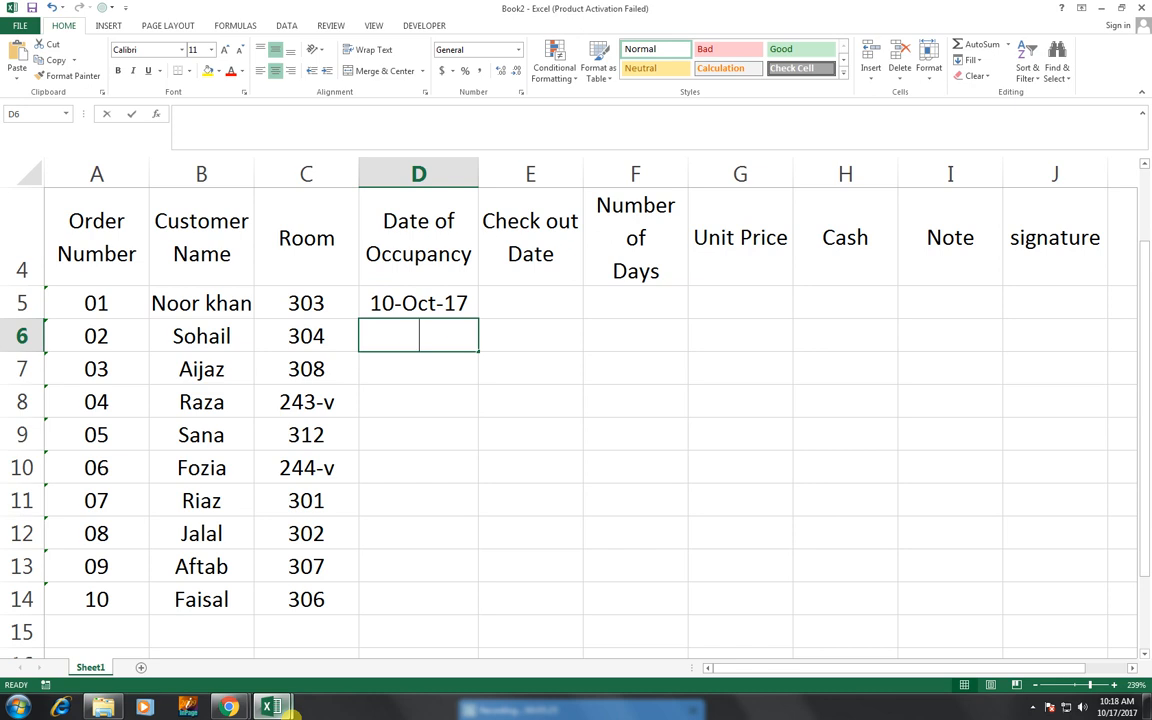
type("t-17")
key("Return")
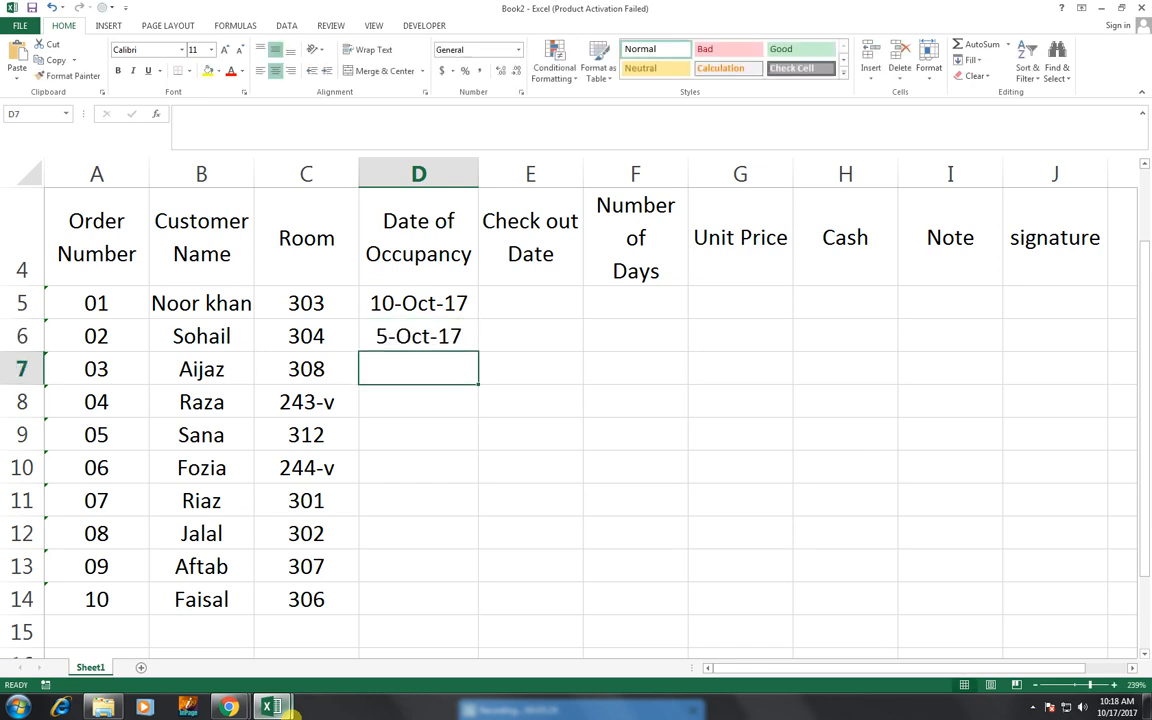
Enter the occupancy dates 6-Oct-17, 26-Sep-17 and 30-Sep-17 in D7 to D9.
type("6-oct-17")
key("Return")
type("6-")
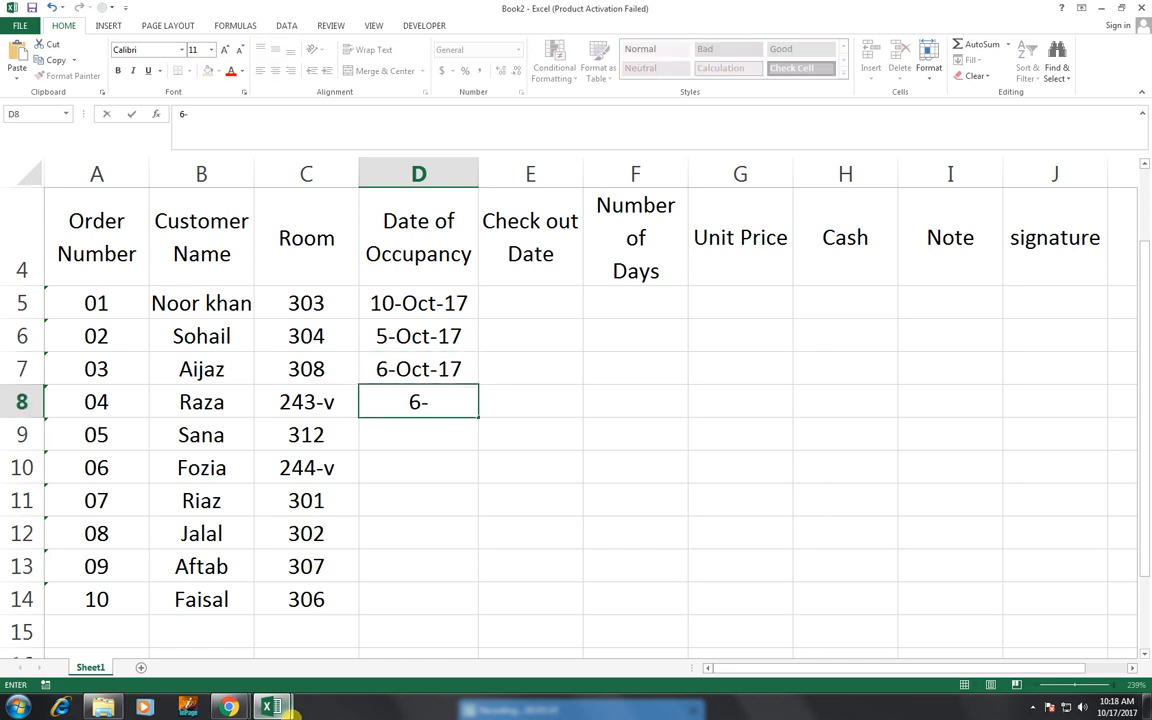
key("BackSpace")
key("BackSpace")
type("26-sep-17")
key("Return")
type("30-sep-17")
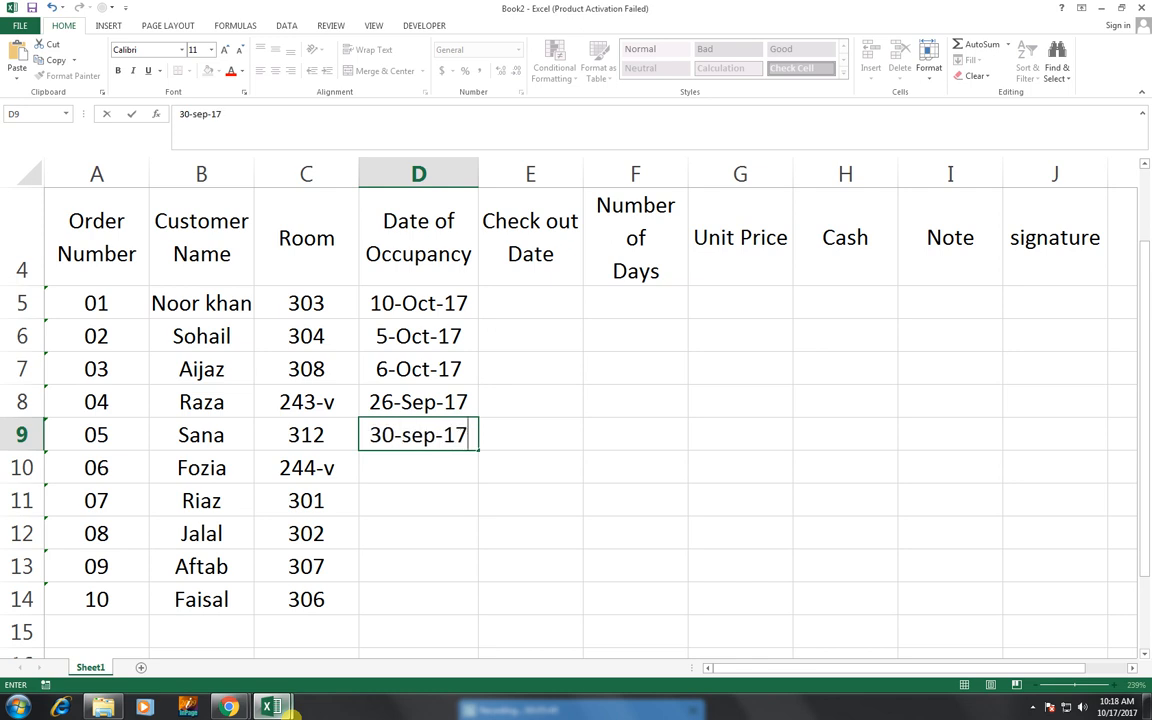
key("Return")
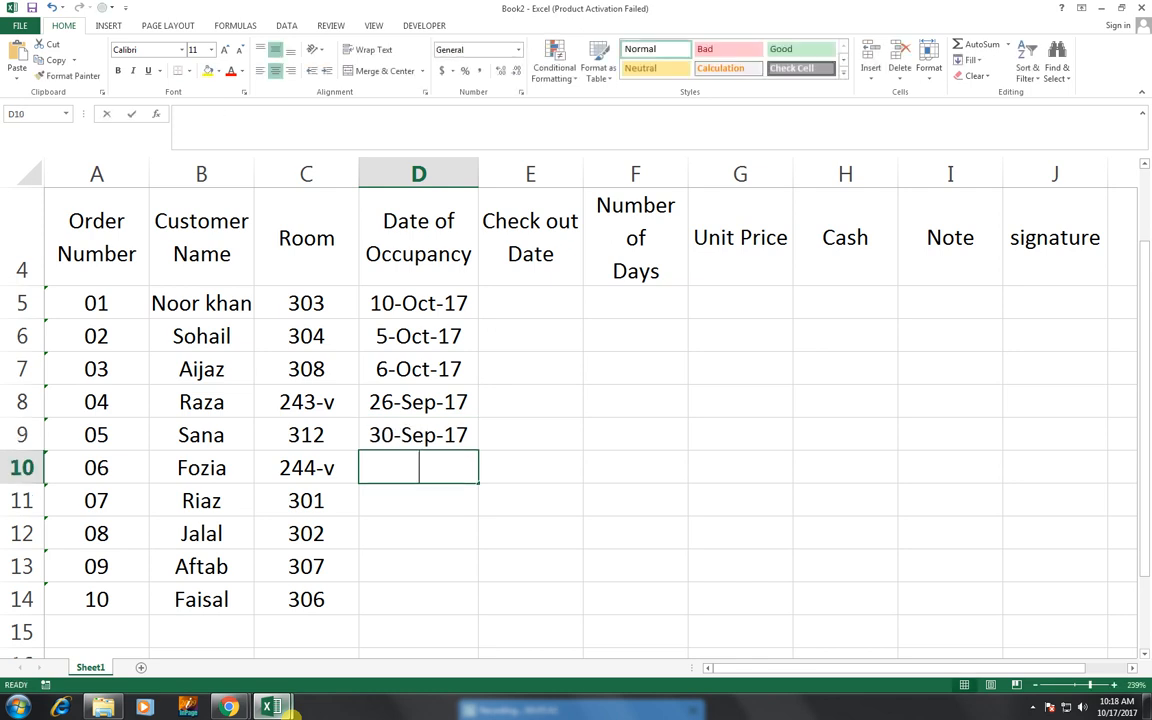
Enter the occupancy dates 2-Oct-17, 1-Oct-17 and 4-Oct-17 in D10 to D12.
type("2-oct-17")
key("Return")
type("1-oct-17")
key("Return")
type("4-oct")
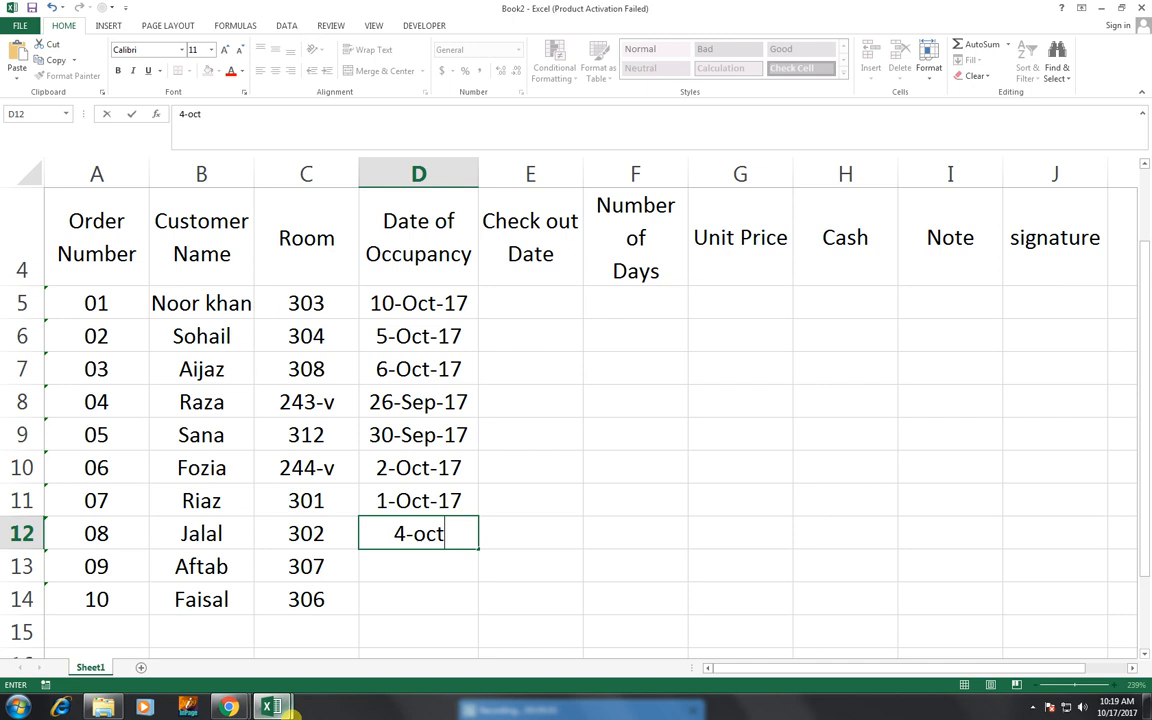
type("-17")
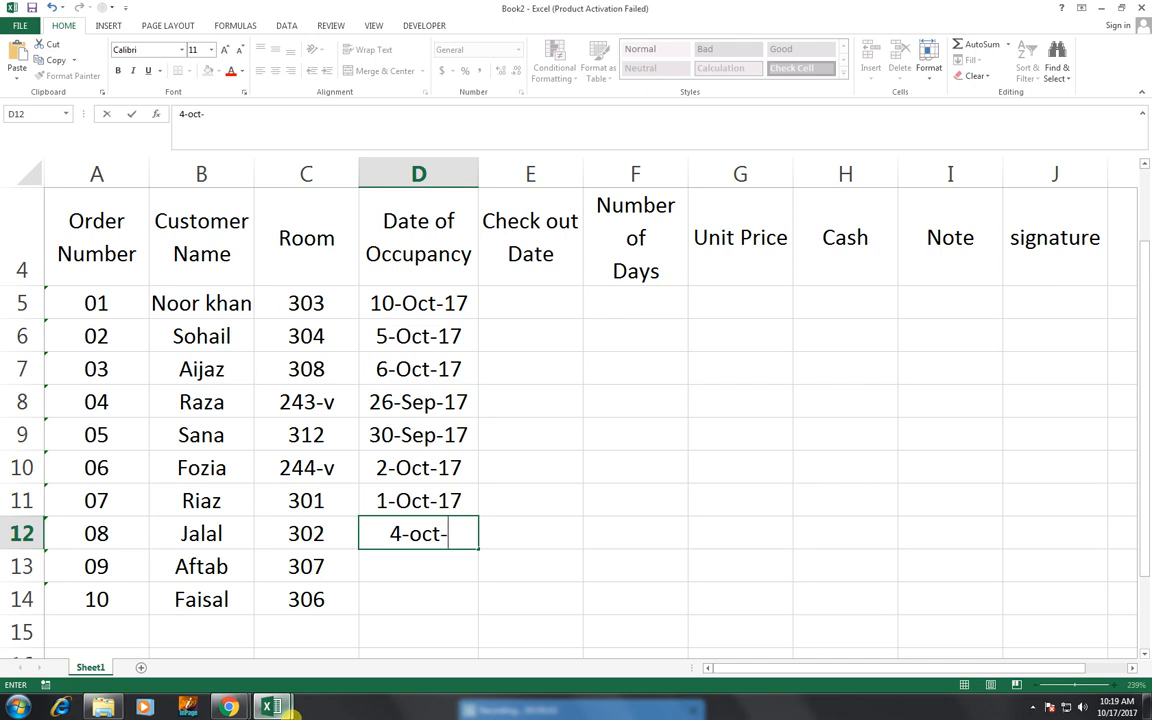
key("Return")
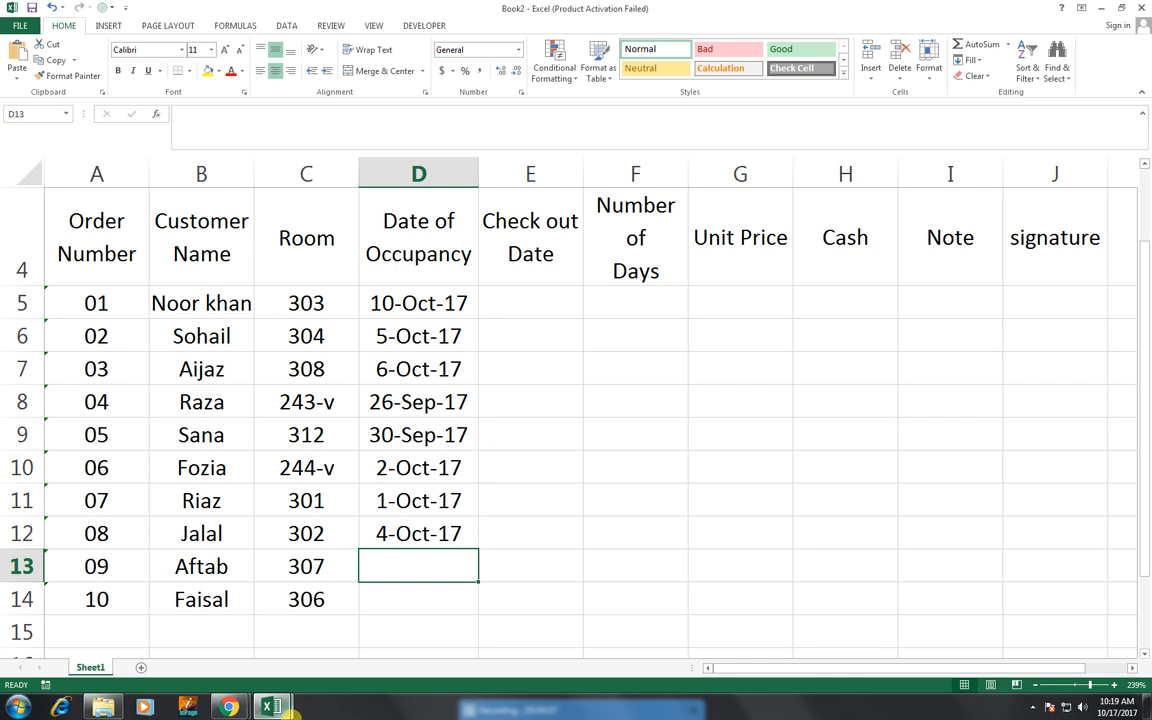
Enter the occupancy dates 9-Oct-17 in D13 and 10-Oct-17 in D14.
type("9-oc")
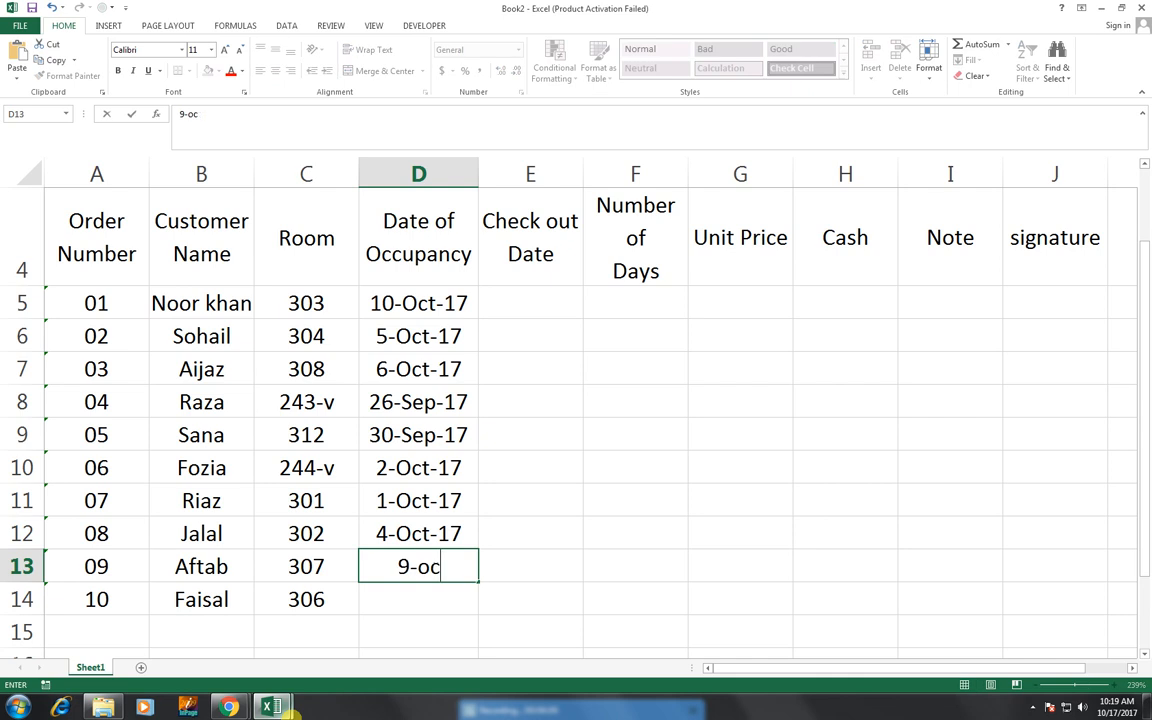
type("t-17")
key("Return")
type("10-10-17")
key("Return")
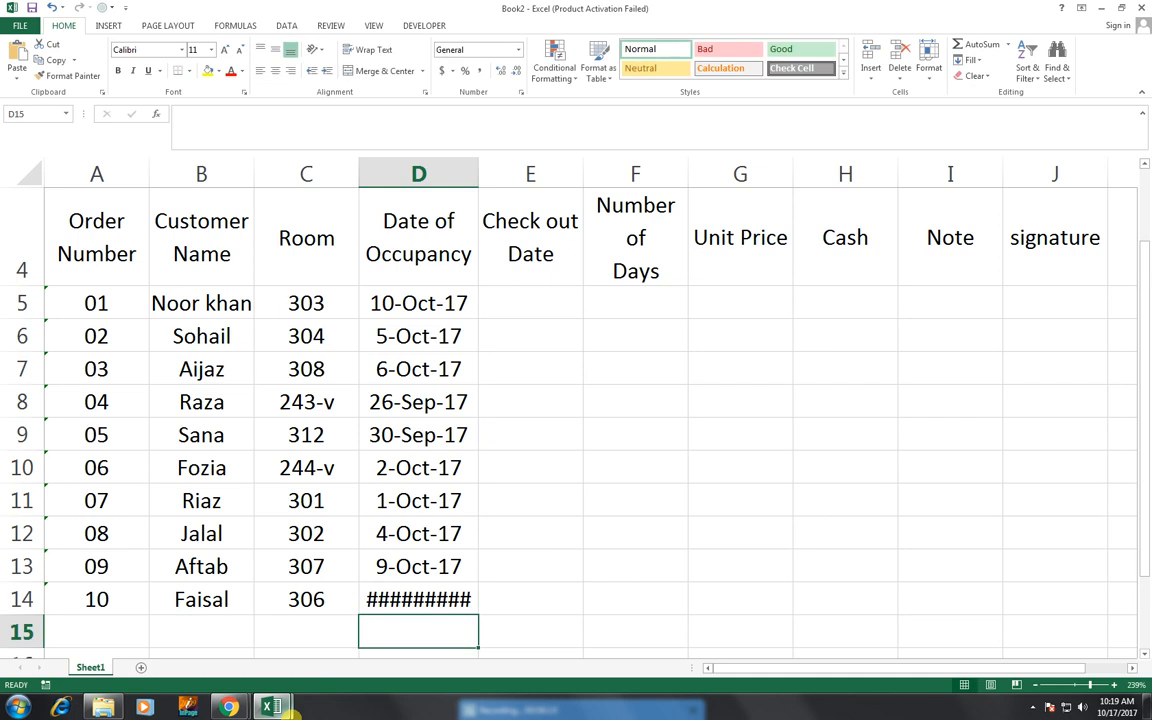
key("Up")
type("10-oct-17")
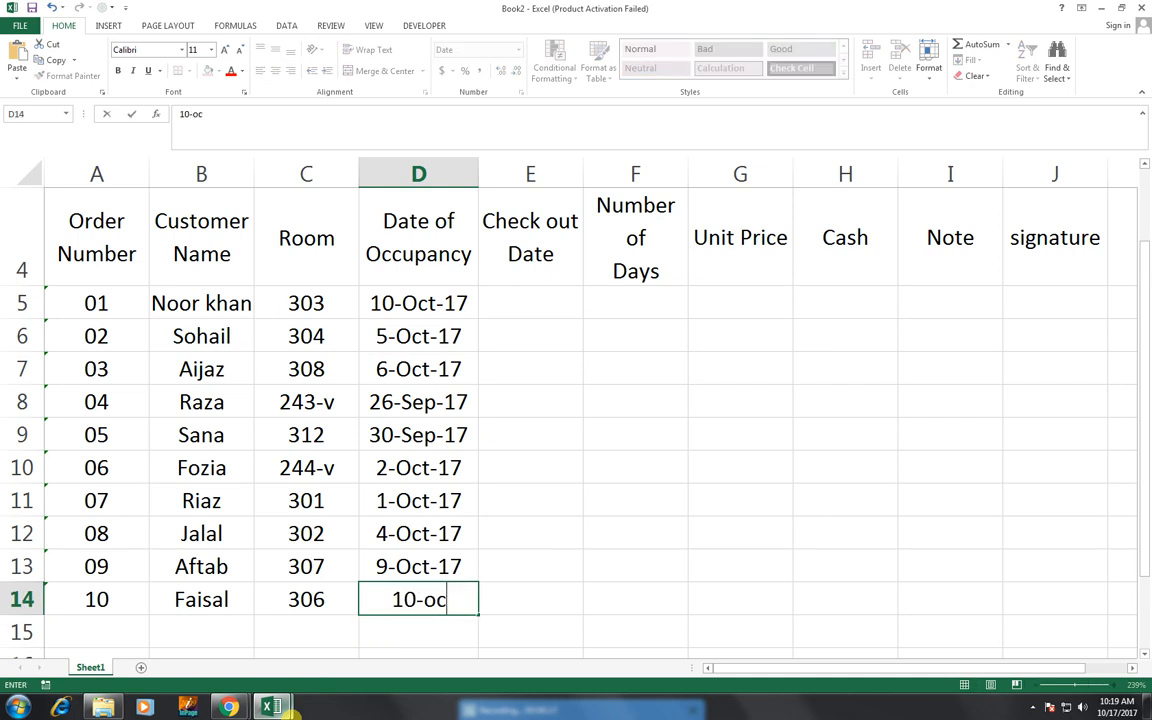
key("Return")
Autofit the width of column D and apply the day-month-year date format to D14.
key("Up")
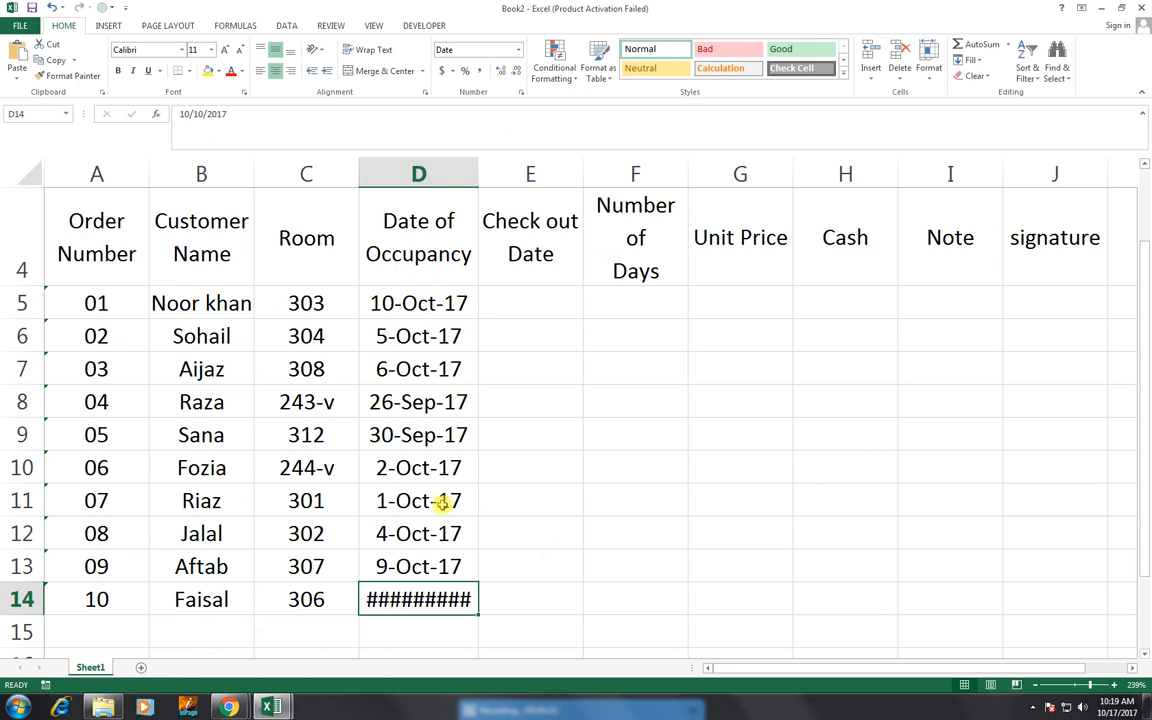
double_click(479, 174)
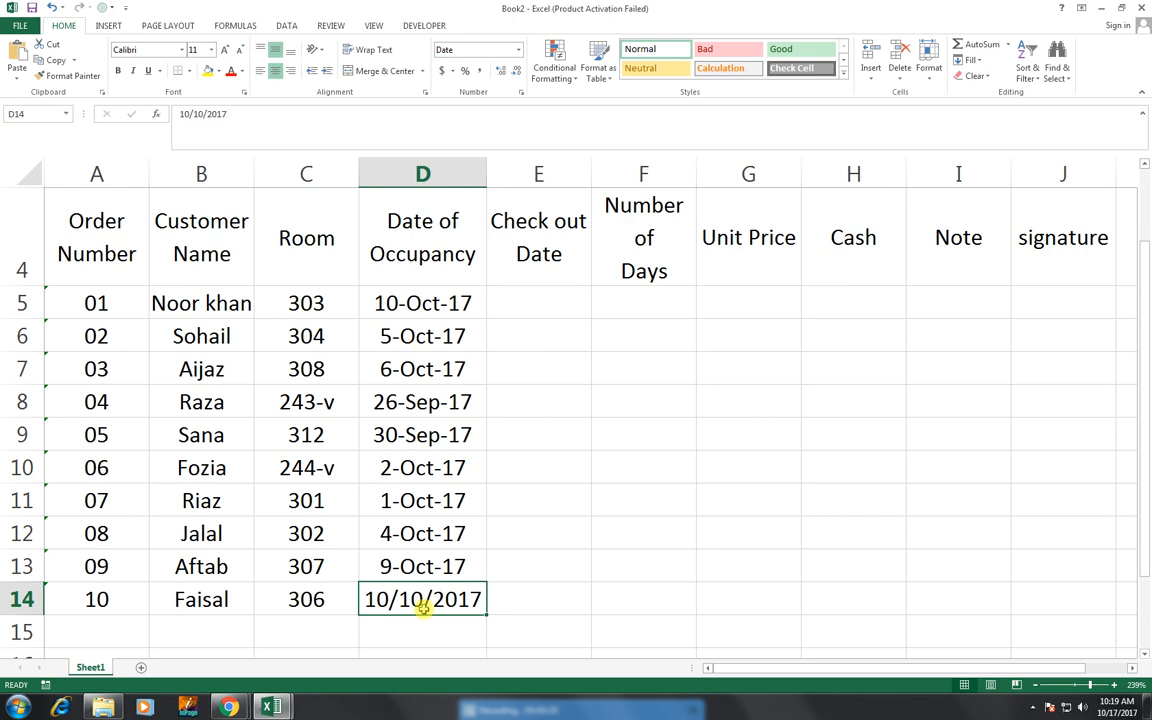
key("ctrl+shift+numbersign")
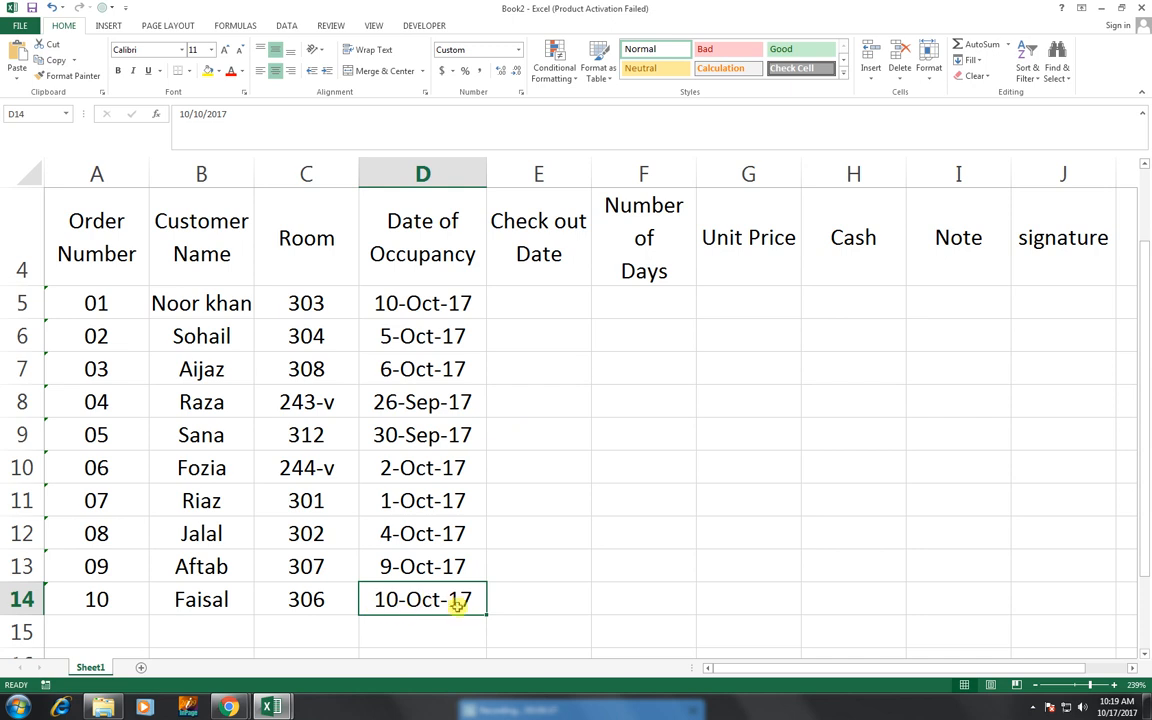
Enter the check-out dates 17-Oct-17 in E5 and 15-Oct-17 in E6.
scroll(611, 404, "up", 1)
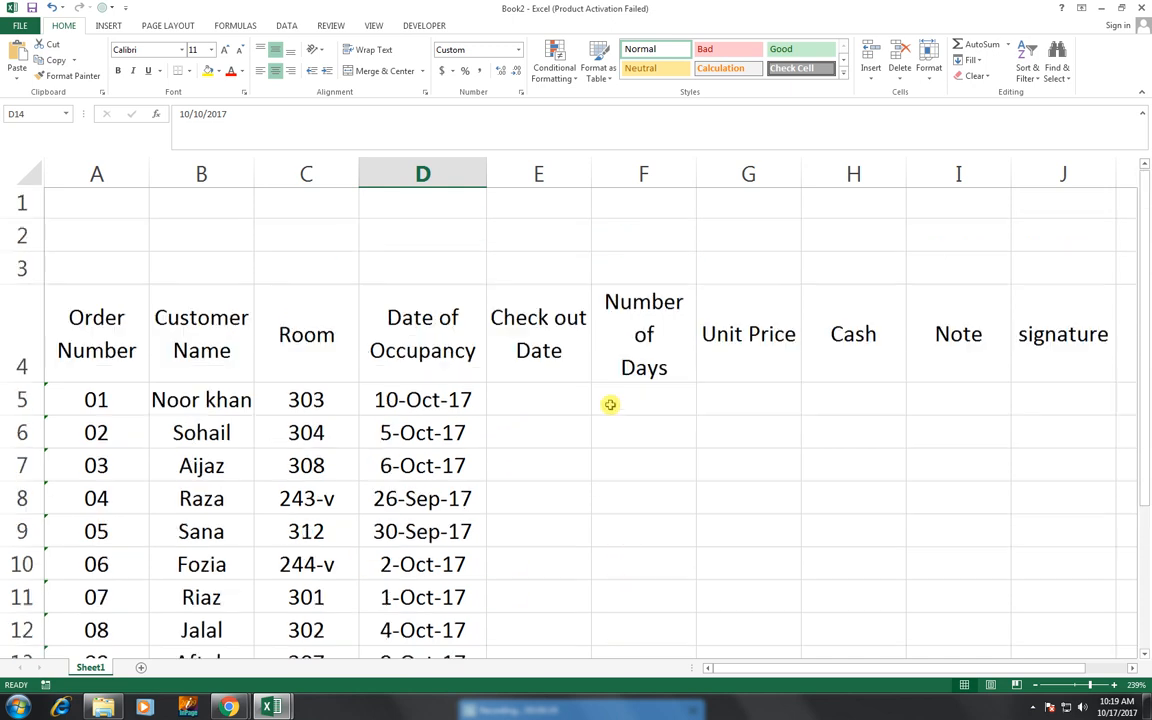
scroll(608, 417, "down", 1)
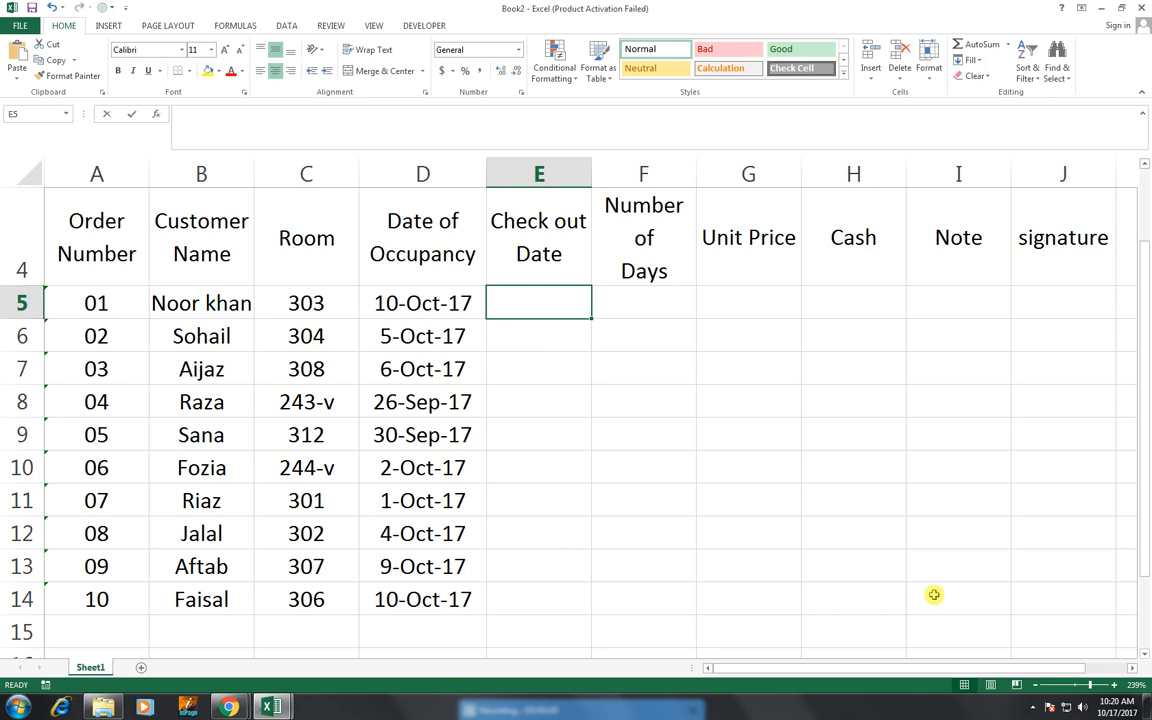
type("1")
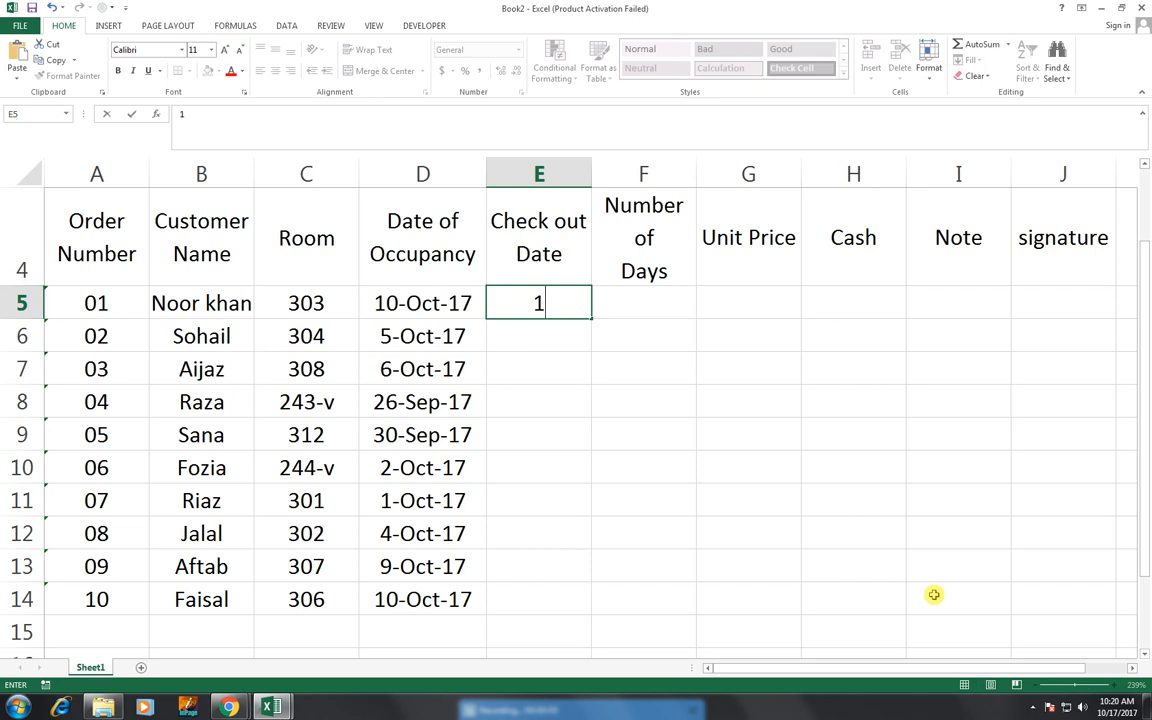
type("7-")
type("oct-17")
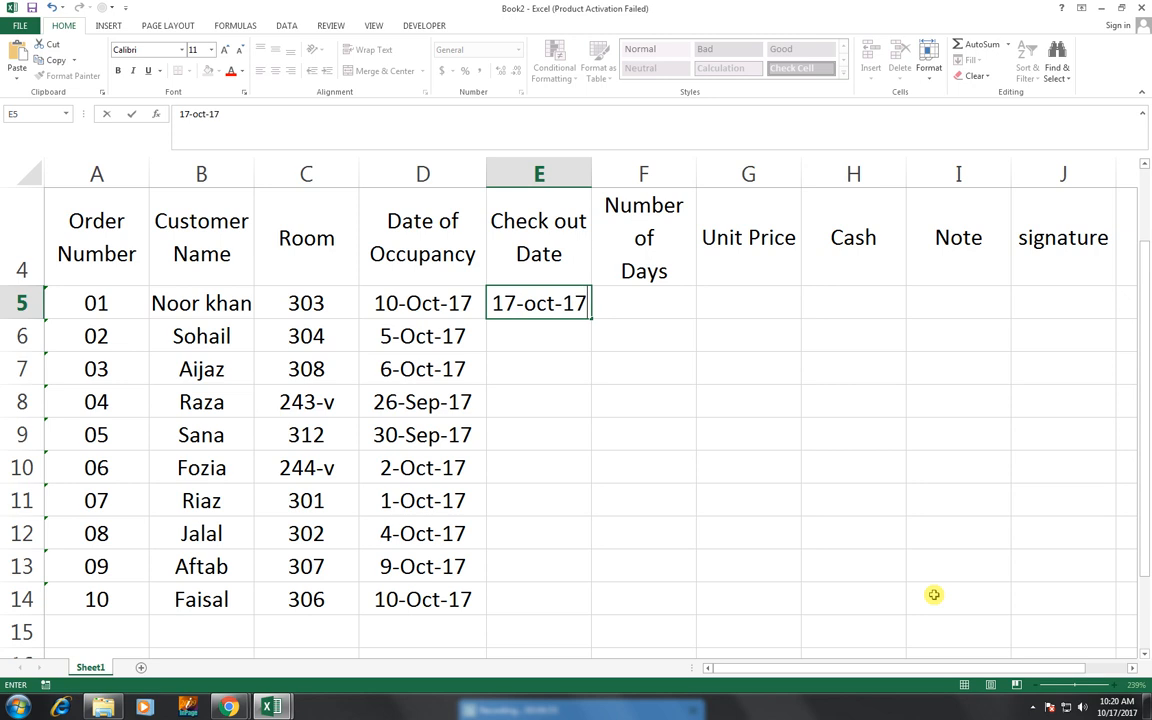
key("Return")
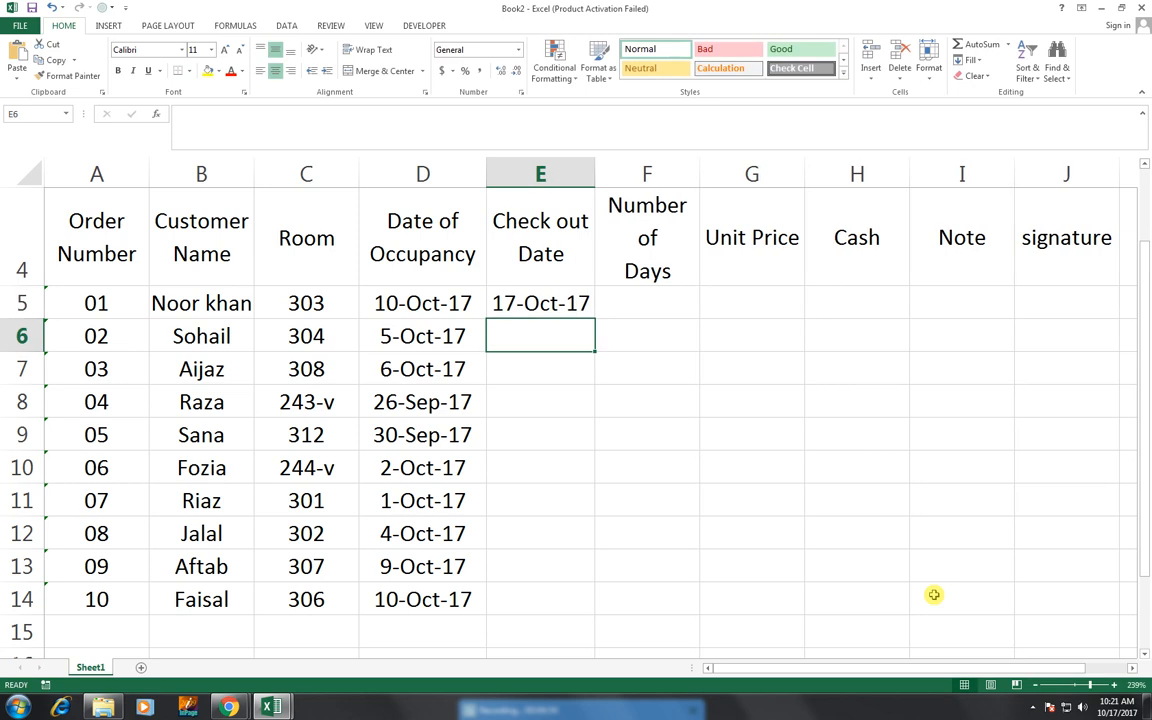
type("15-")
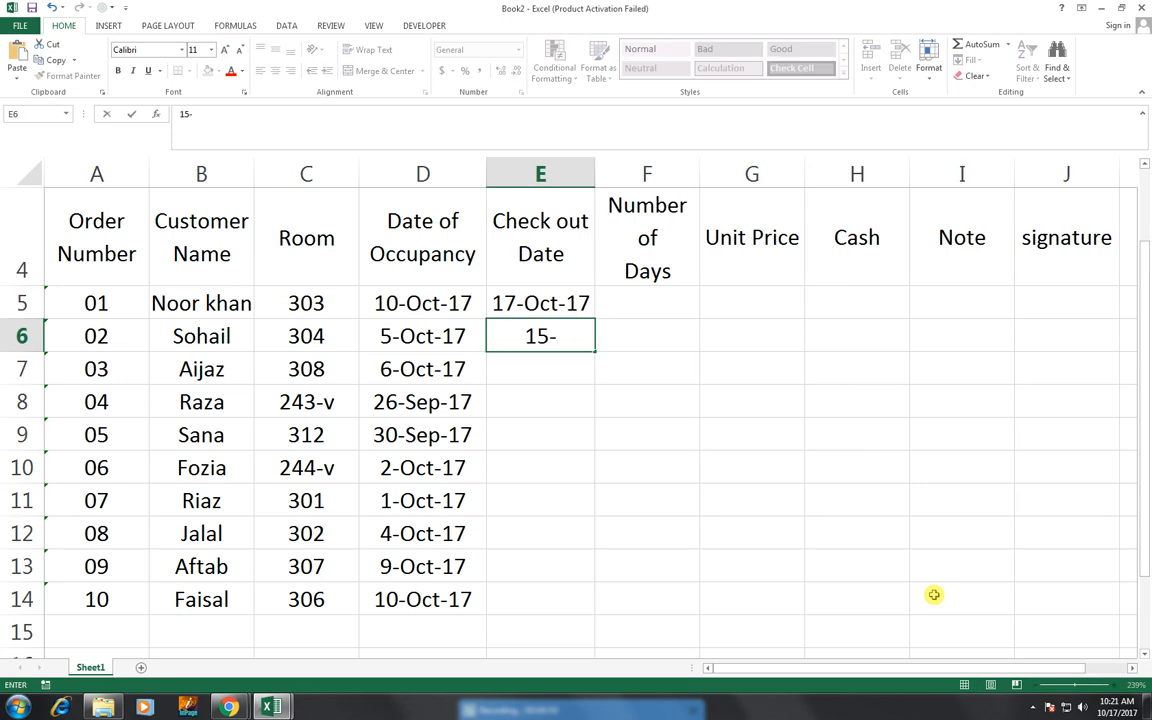
type("oct-17")
key("Return")
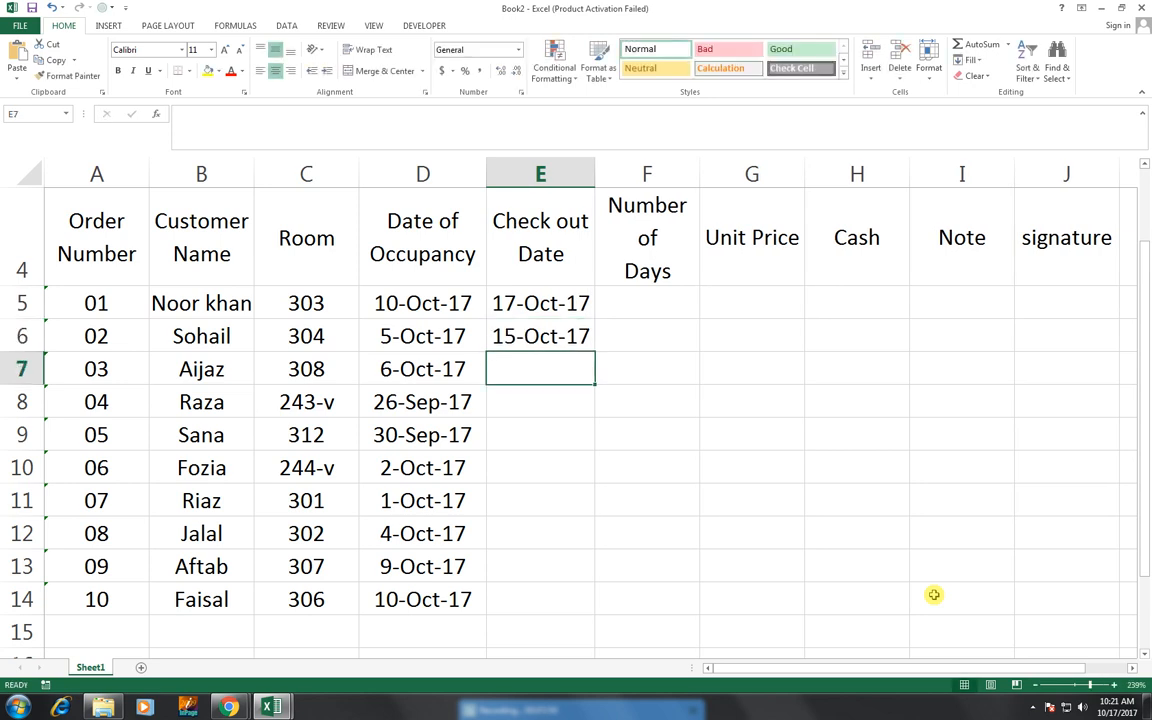
Enter the check-out dates 16-Oct-17 in E7 and 10-Oct-17 in E8.
type("16-")
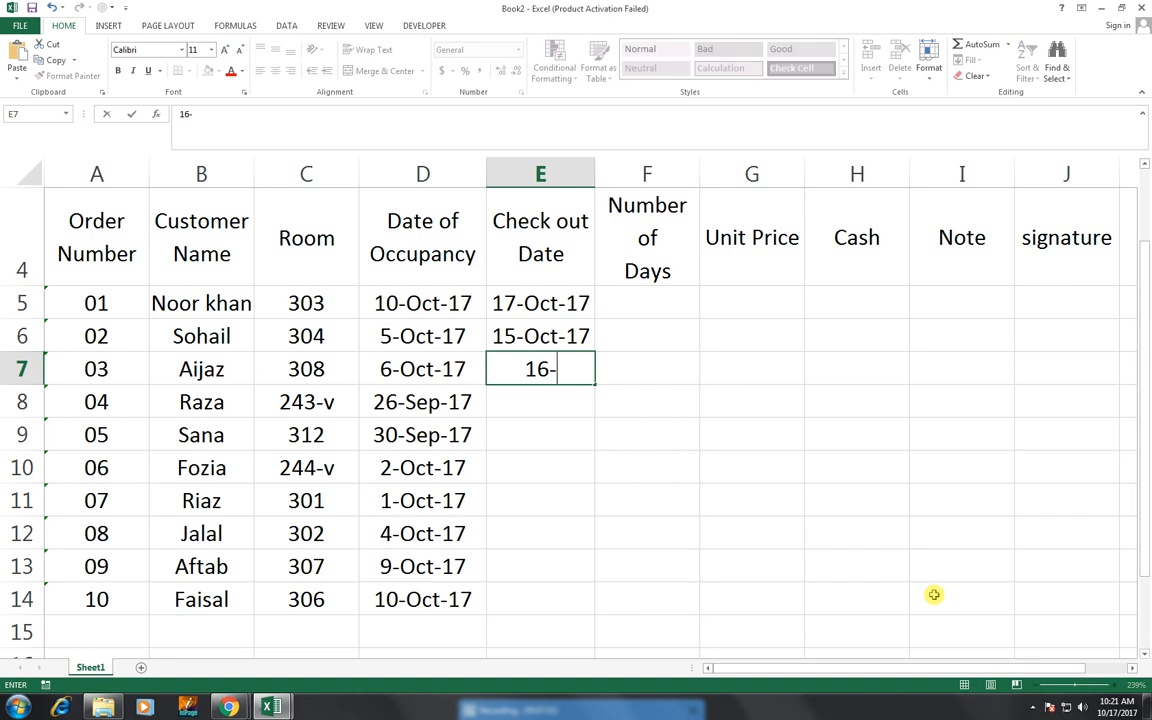
type("oct-17")
key("Return")
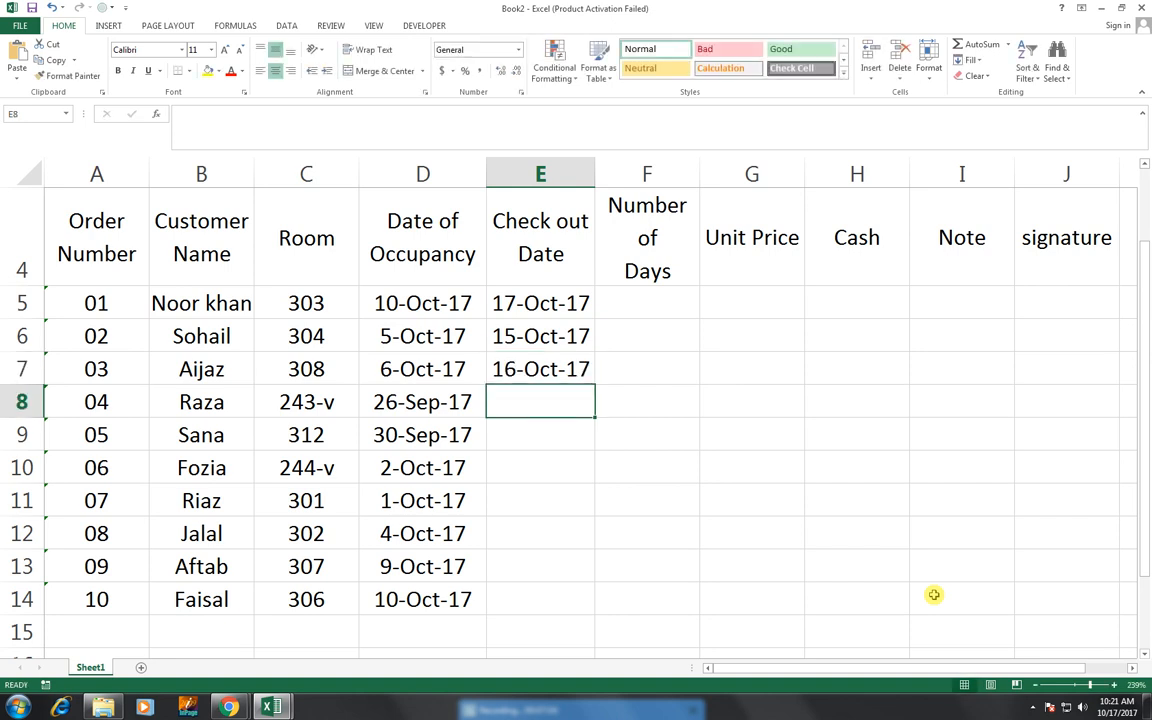
type("10-")
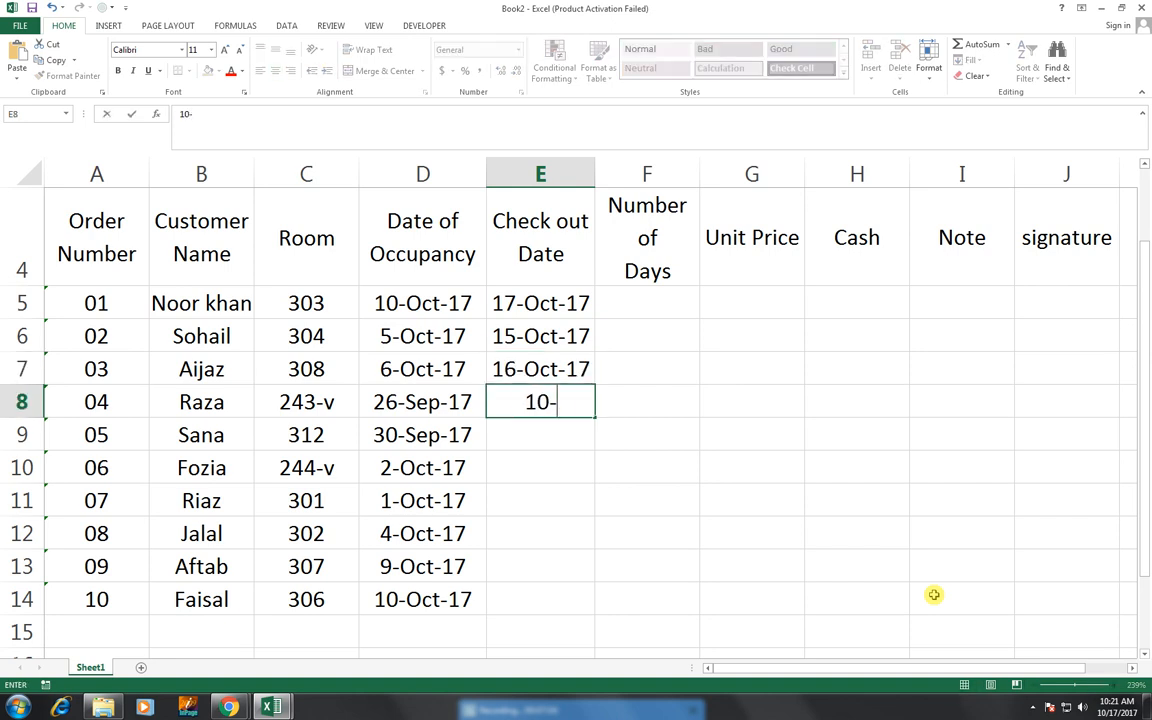
type("oct-17")
key("Return")
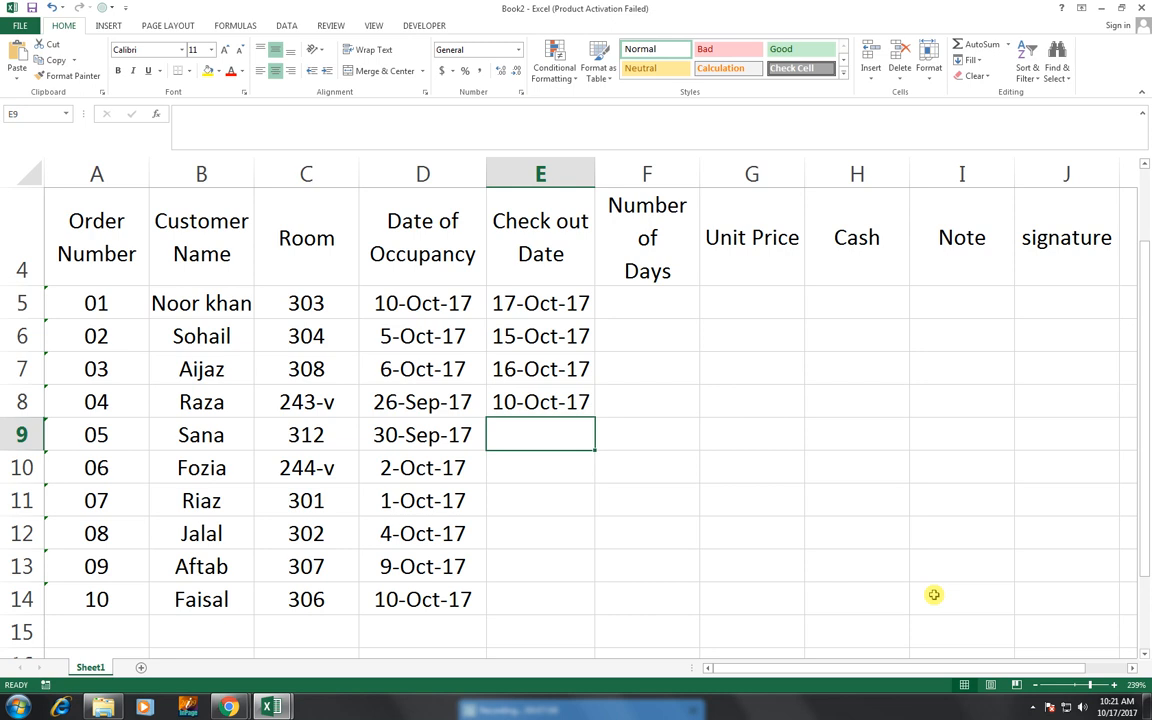
Enter the check-out date 15-Oct-17 in both E9 and E10.
type("1")
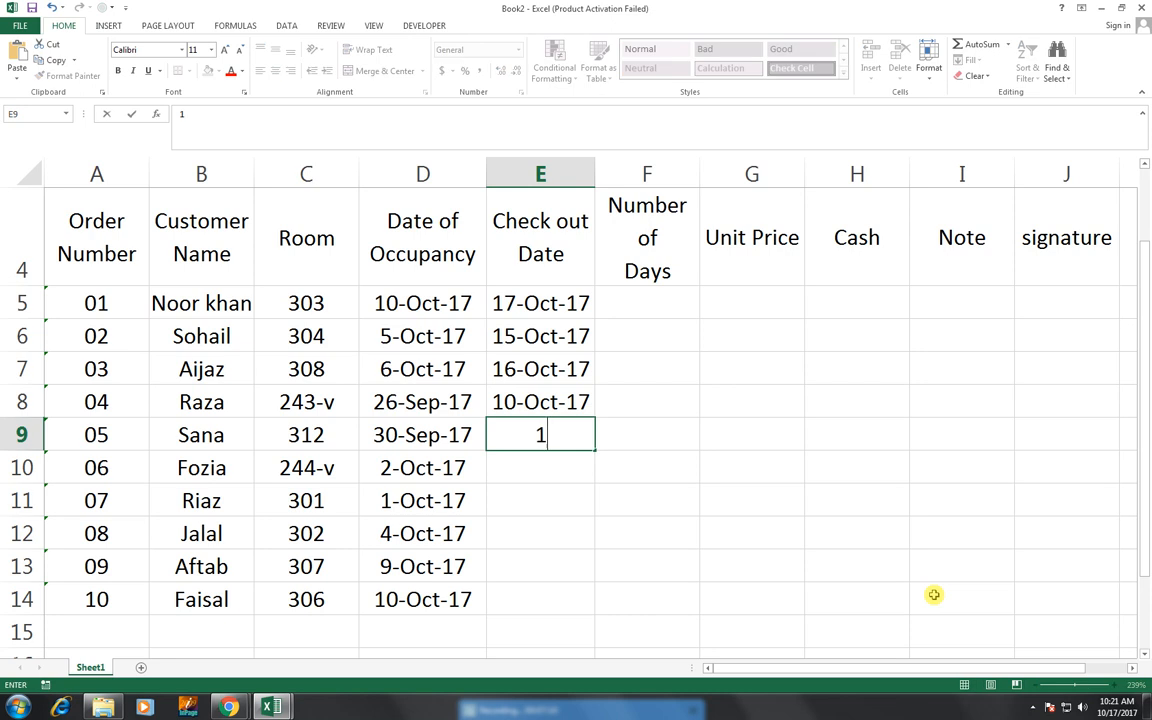
type("5-oct-17")
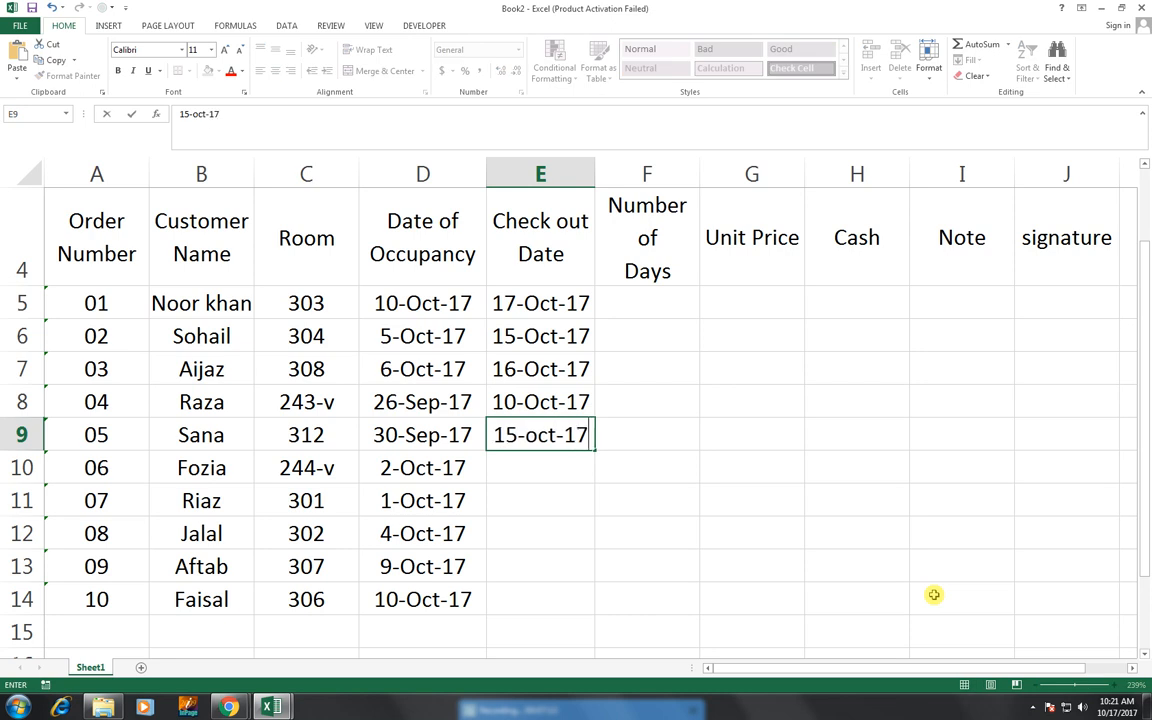
key("Return")
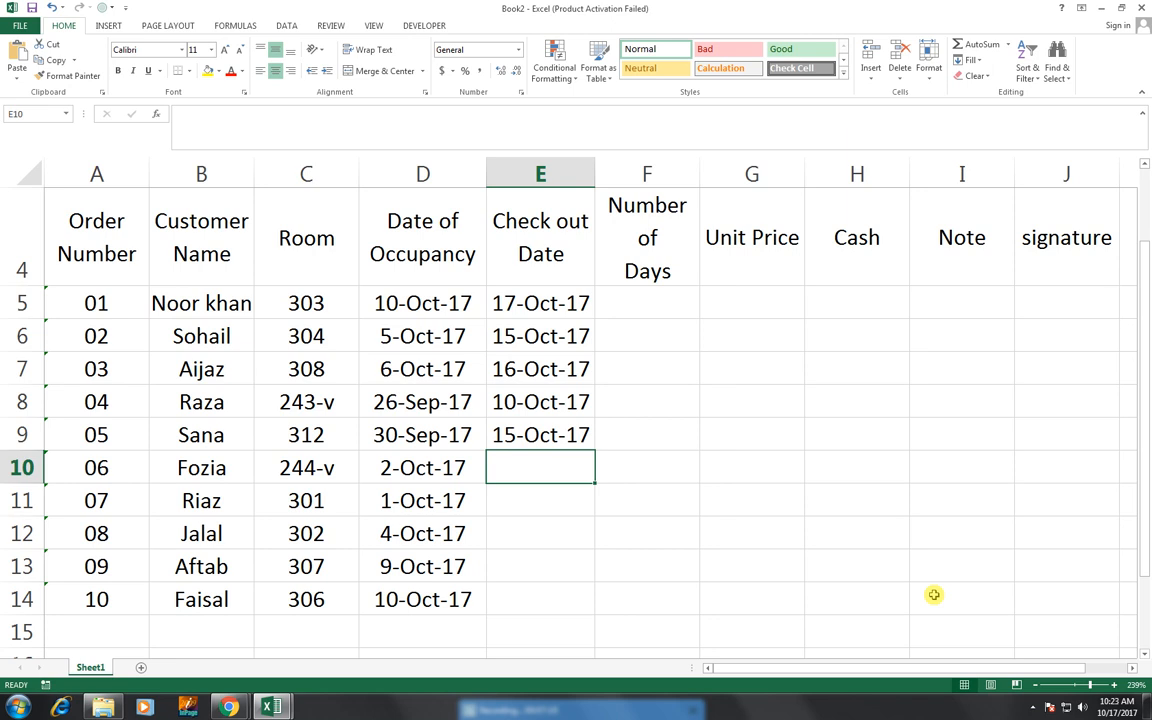
type("15-")
type("oct-41")
key("BackSpace")
key("BackSpace")
type("17")
key("Return")
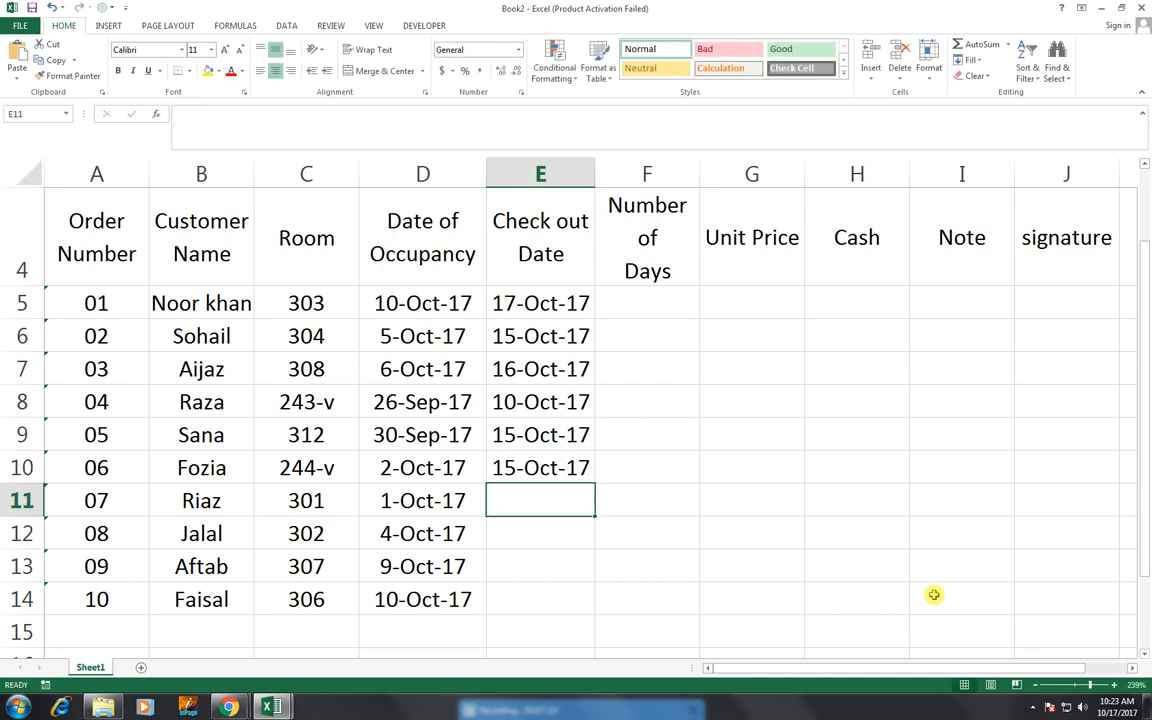
Enter the check-out dates 20-Oct-17 in E11 and 25-Oct-17 in E12.
type("2")
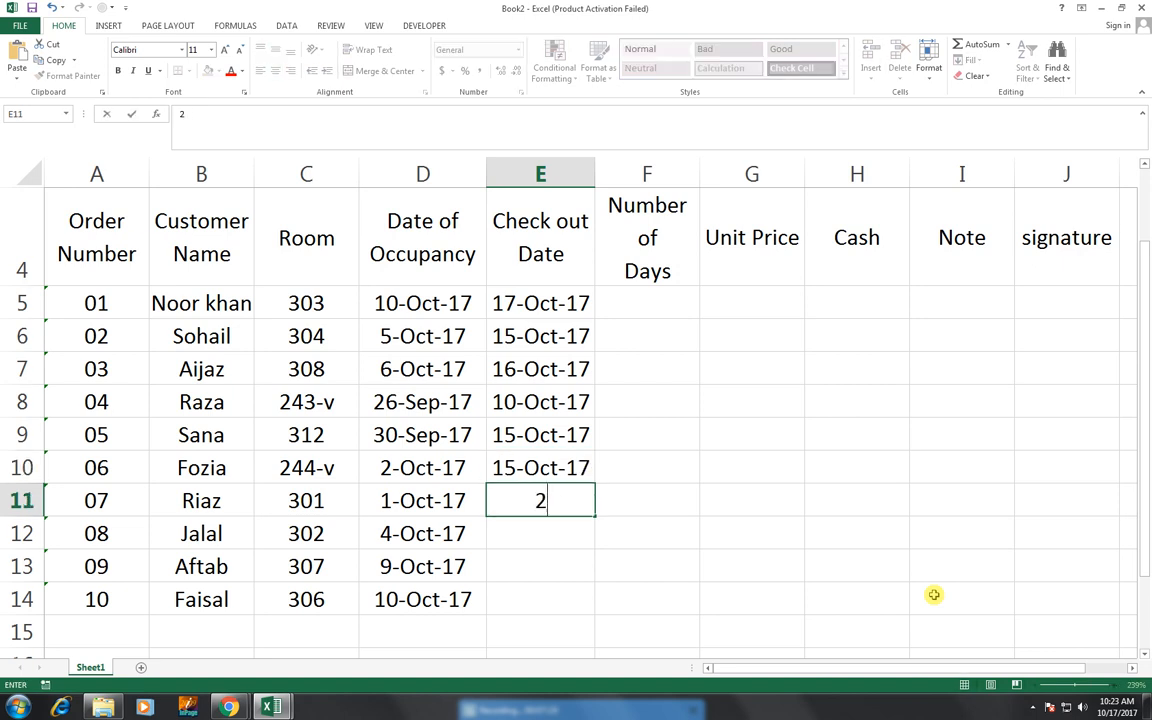
type("0-oct-17")
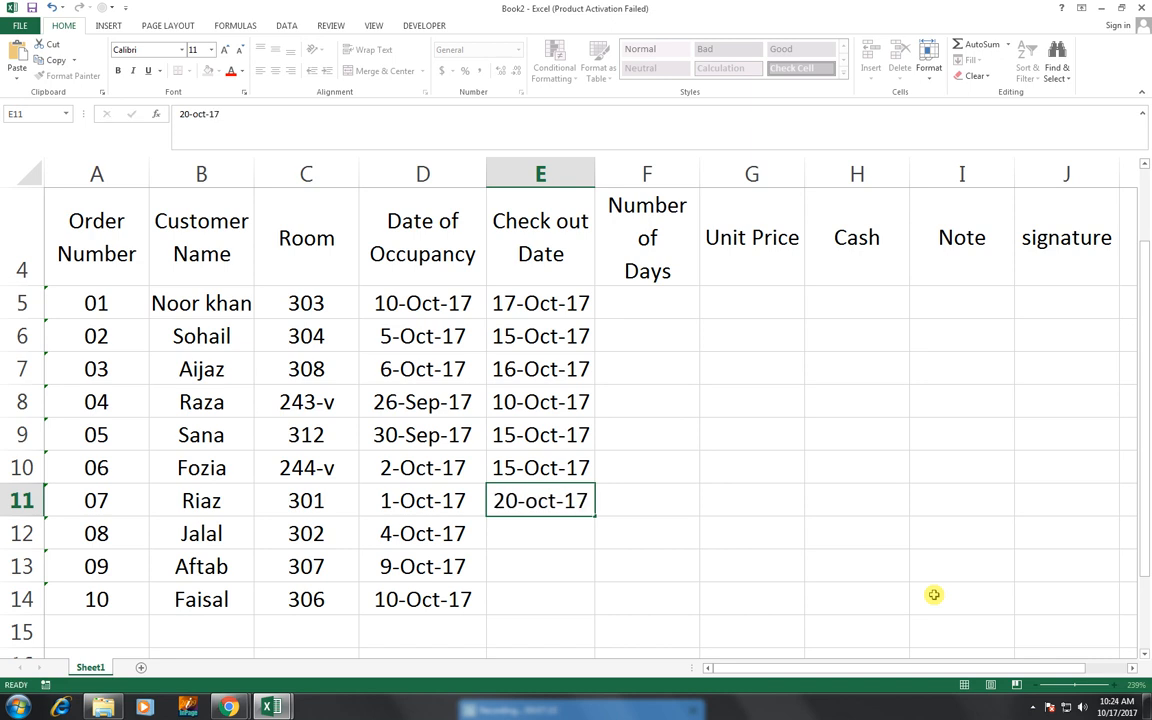
key("Return")
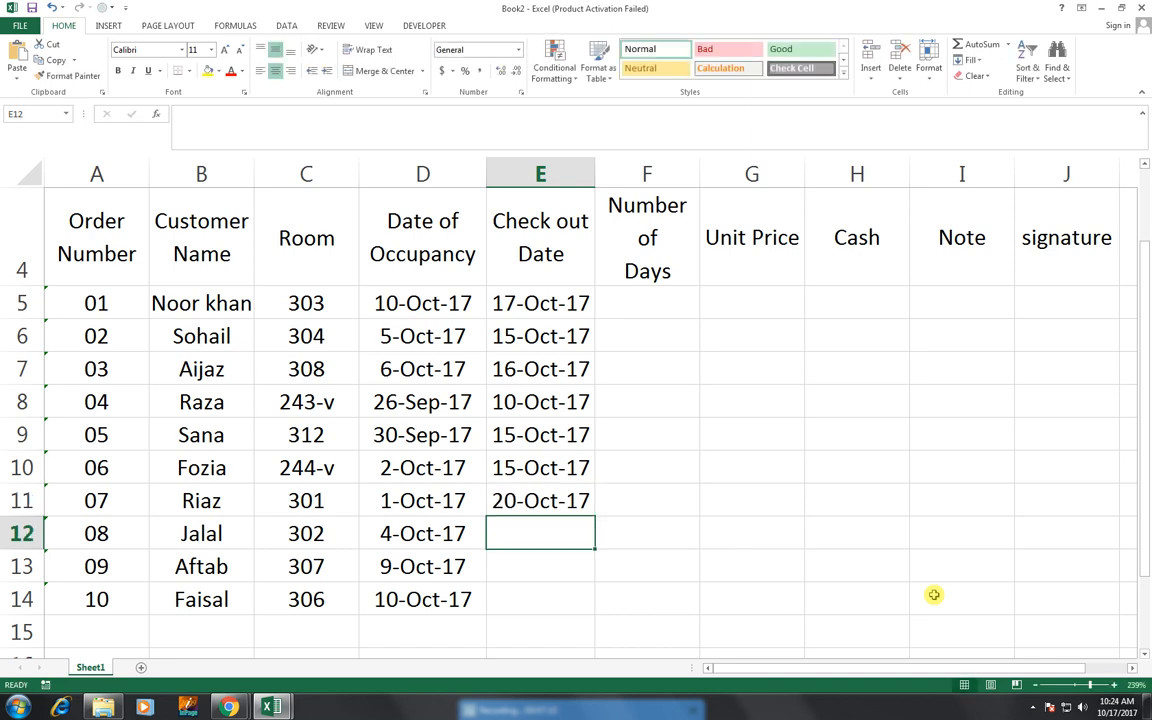
type("25-oct")
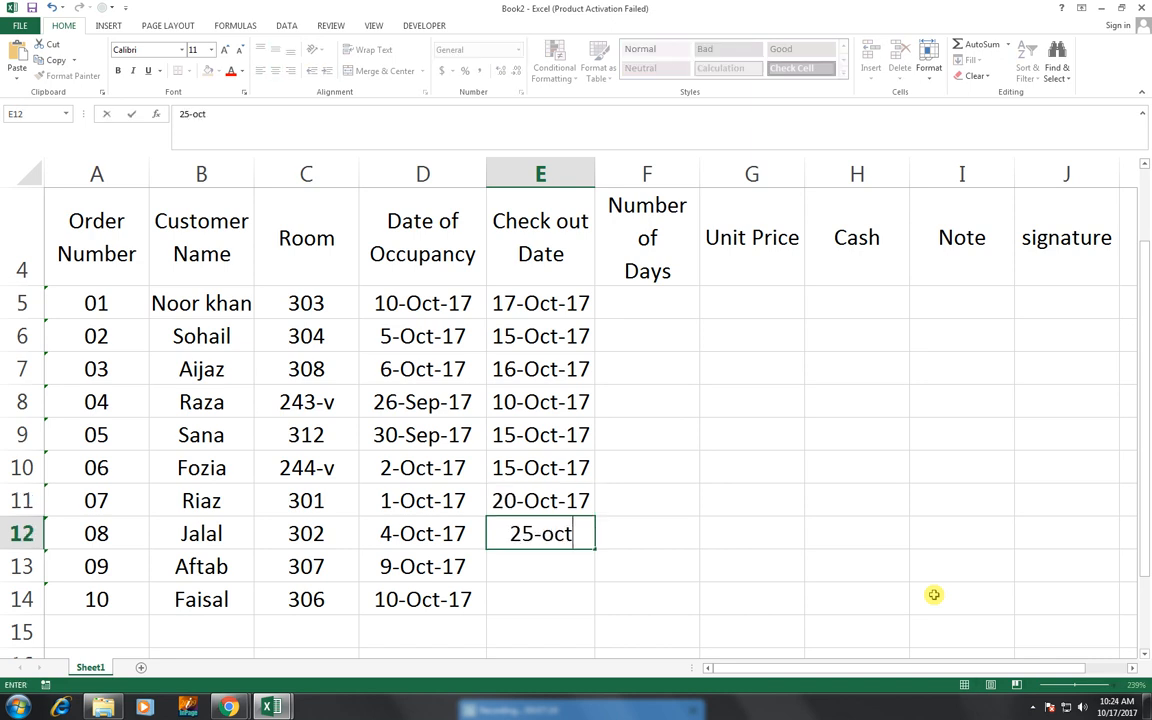
type("-17")
key("Return")
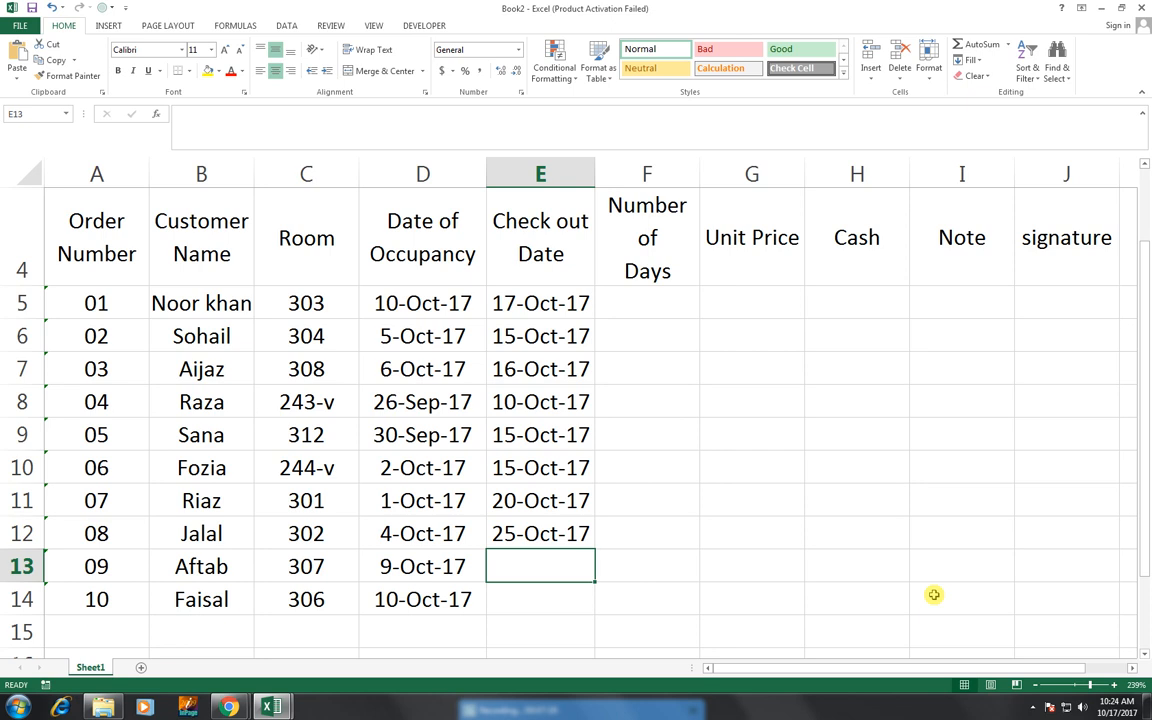
Enter the check-out dates 12-Nov-17 in E13 and 10-Nov-17 in E14.
type("12-")
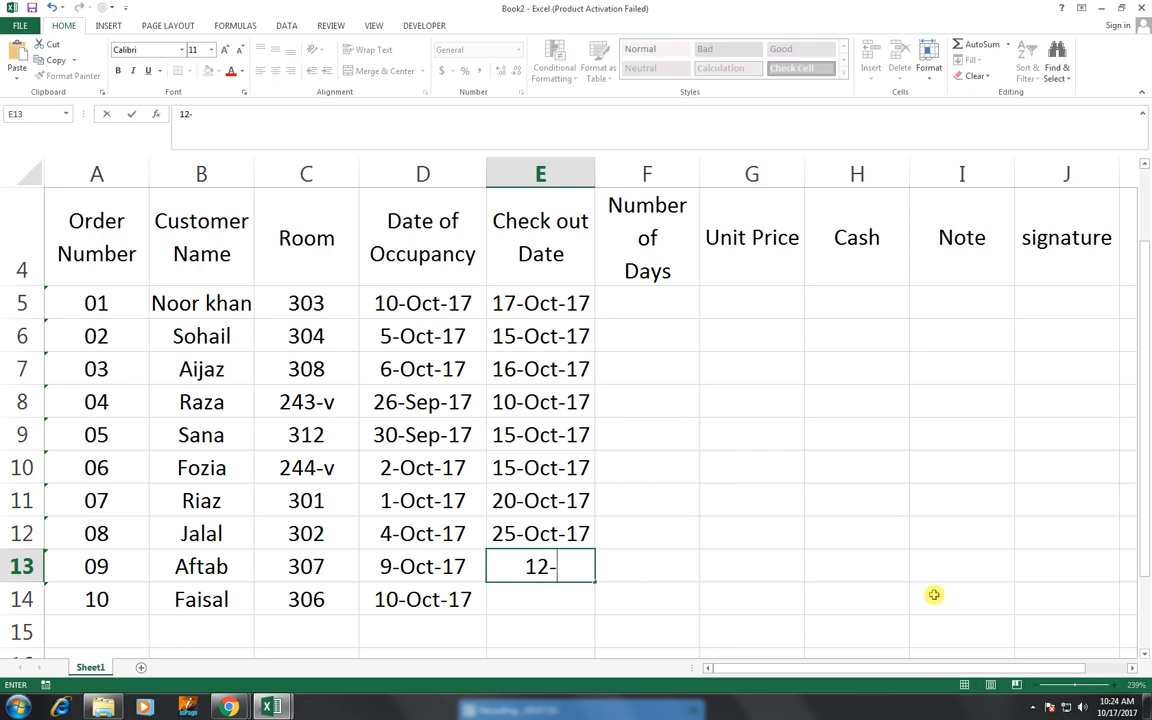
type("nov-17")
key("Return")
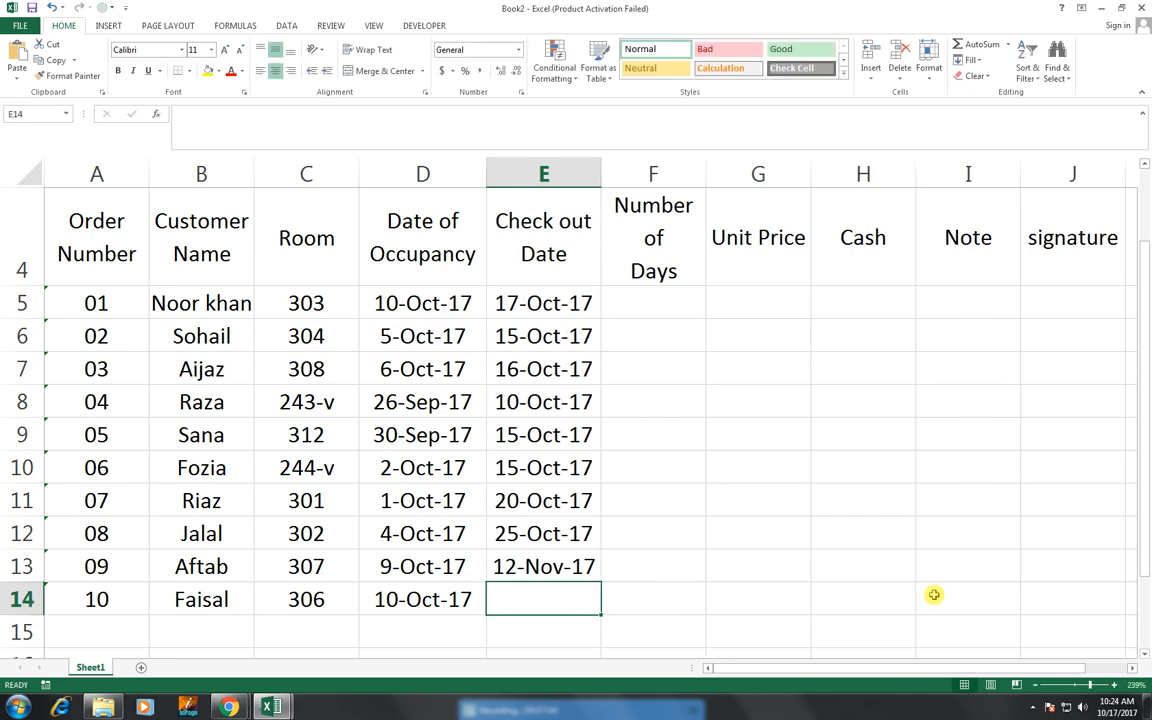
type("10")
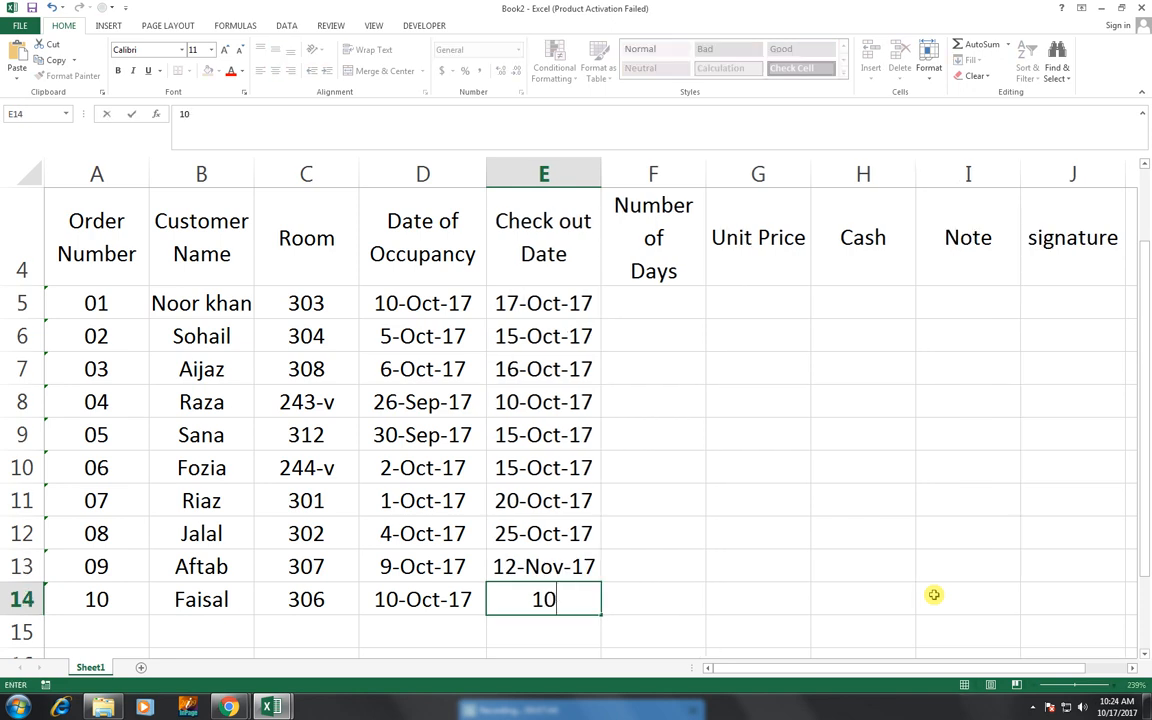
type("-nov")
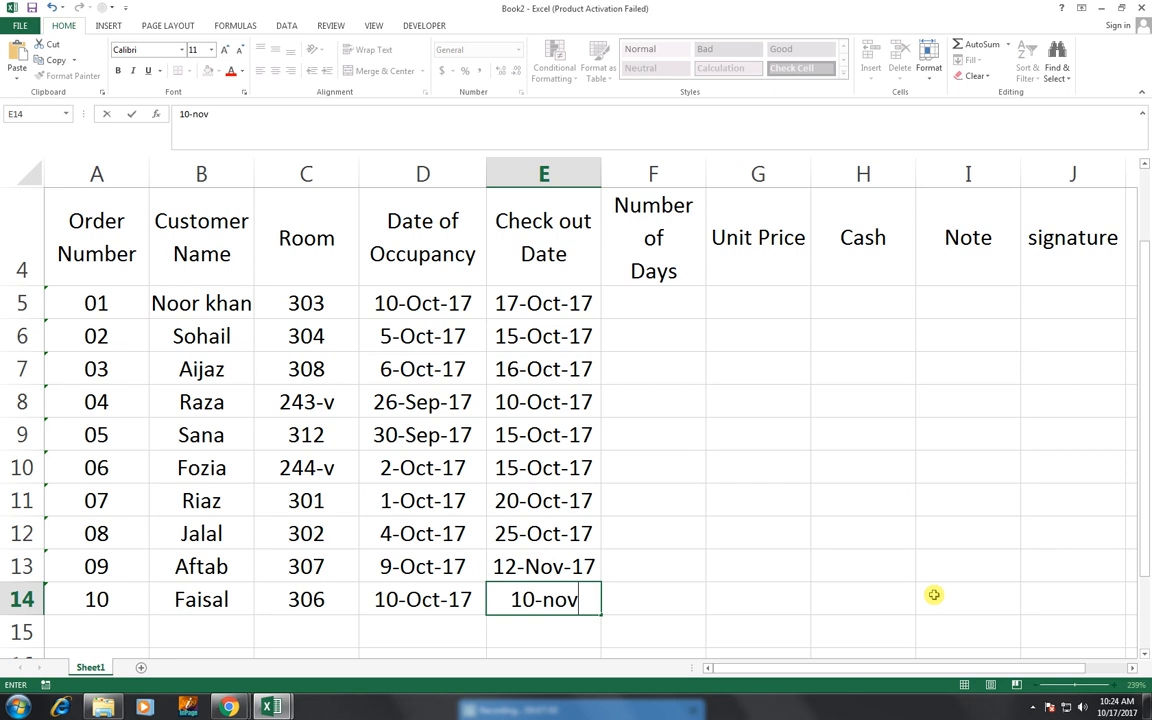
type("-17")
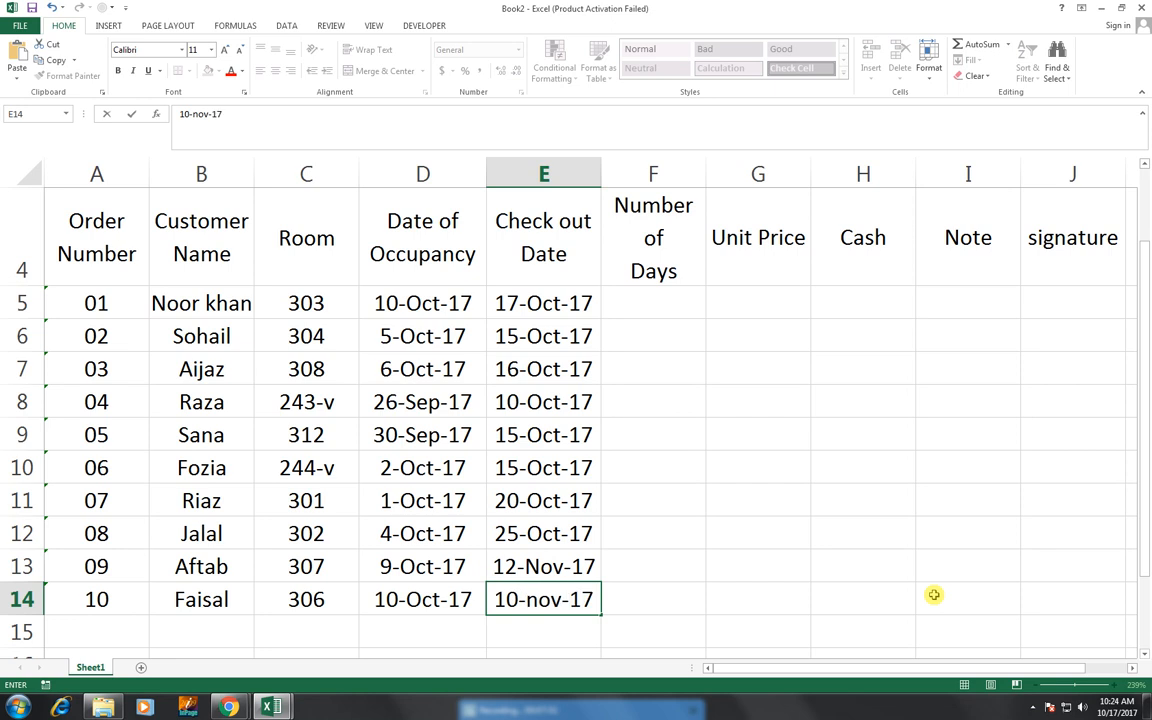
key("Up")
Calculate the number of days in F5 with =DATEDIF(D5,E5,"d") and fill the formula down through F14.
key("Right")
key("Up")
key("Up")
key("Up")
key("Up")
key("Up")
key("Up")
key("Up")
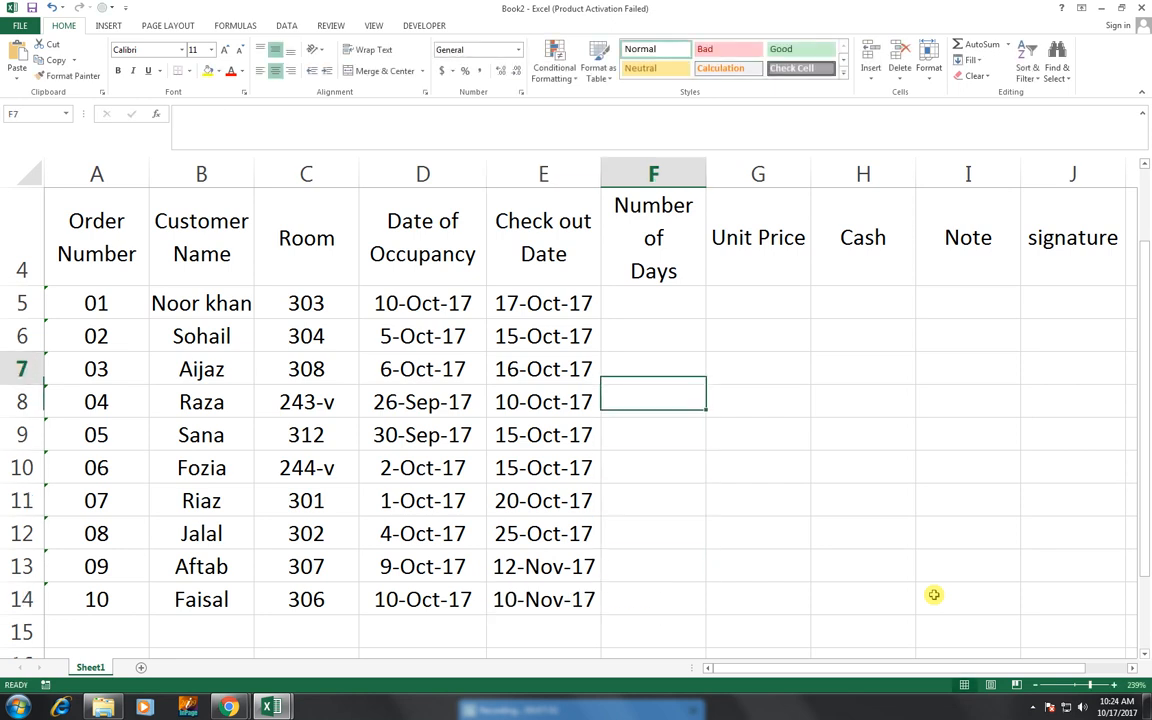
key("Up")
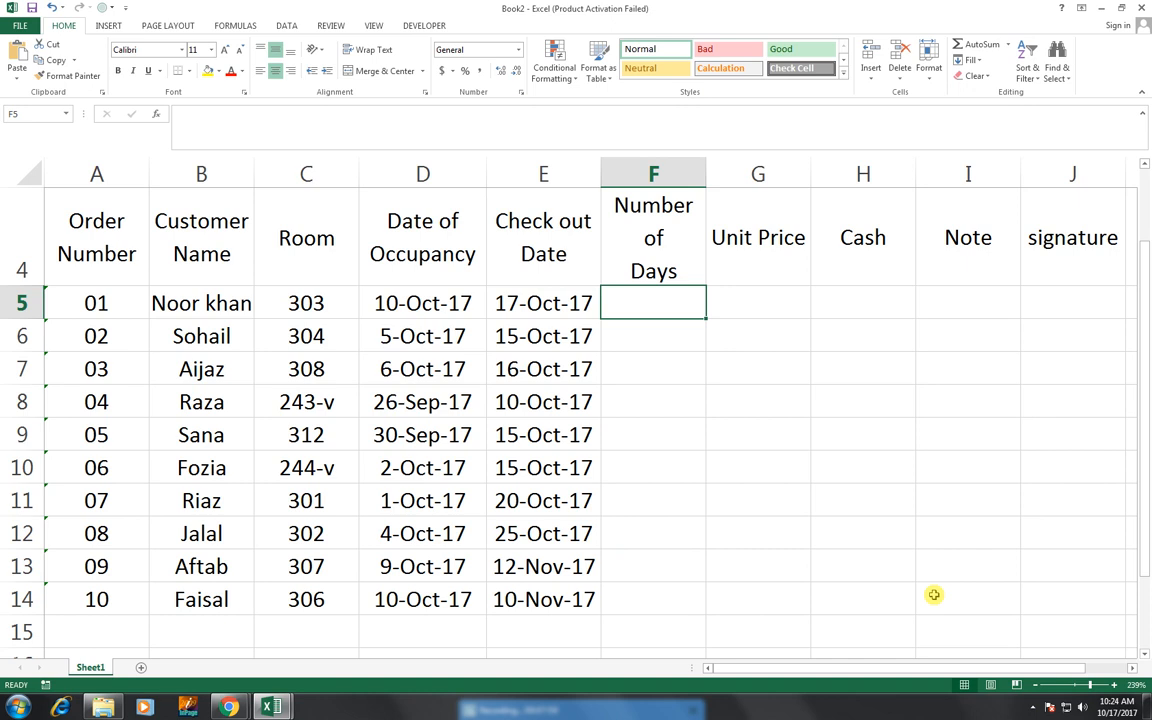
type("=")
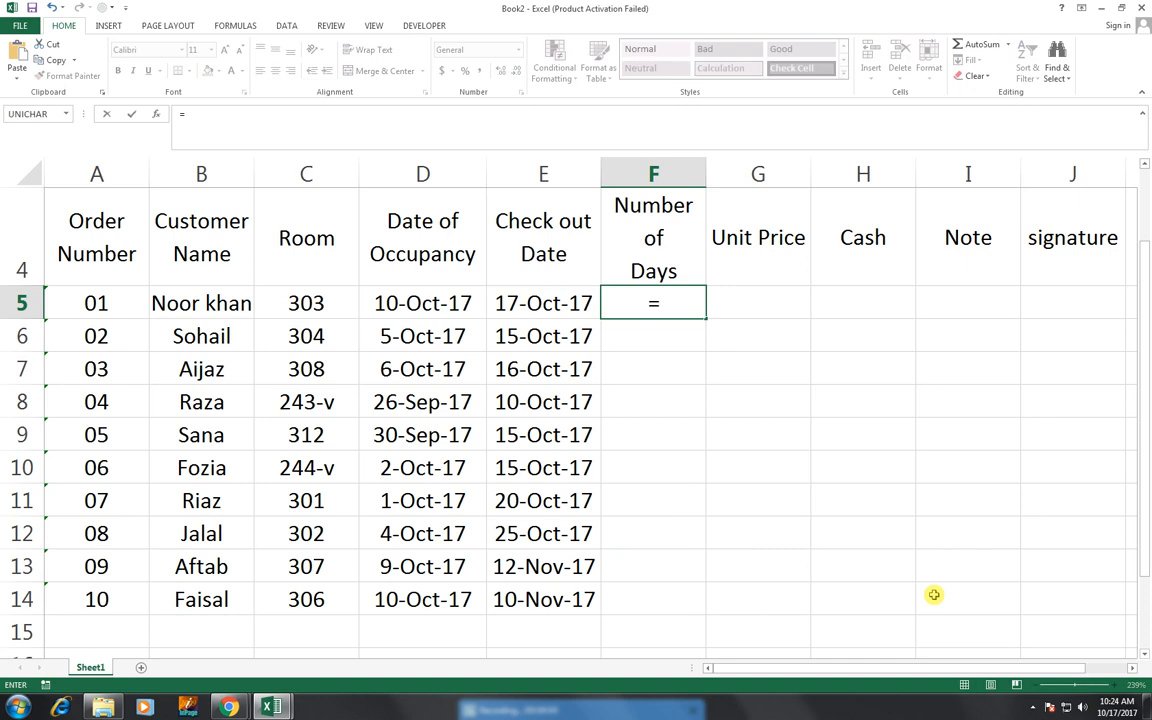
type("date")
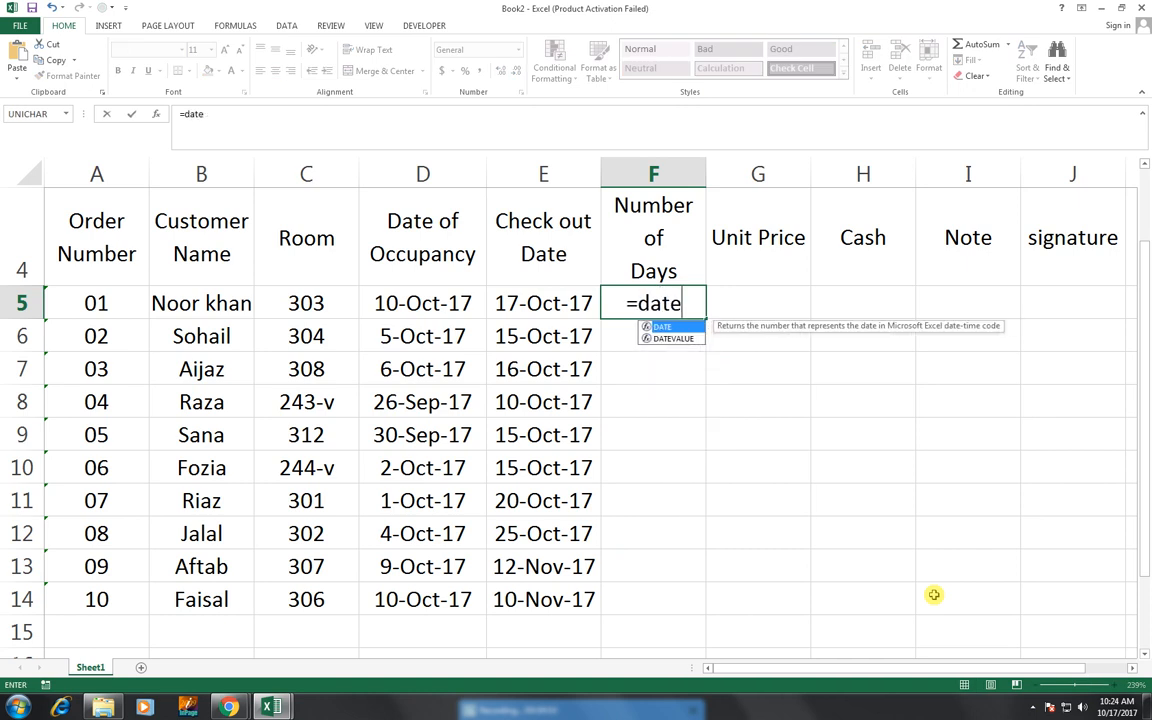
type("dif(")
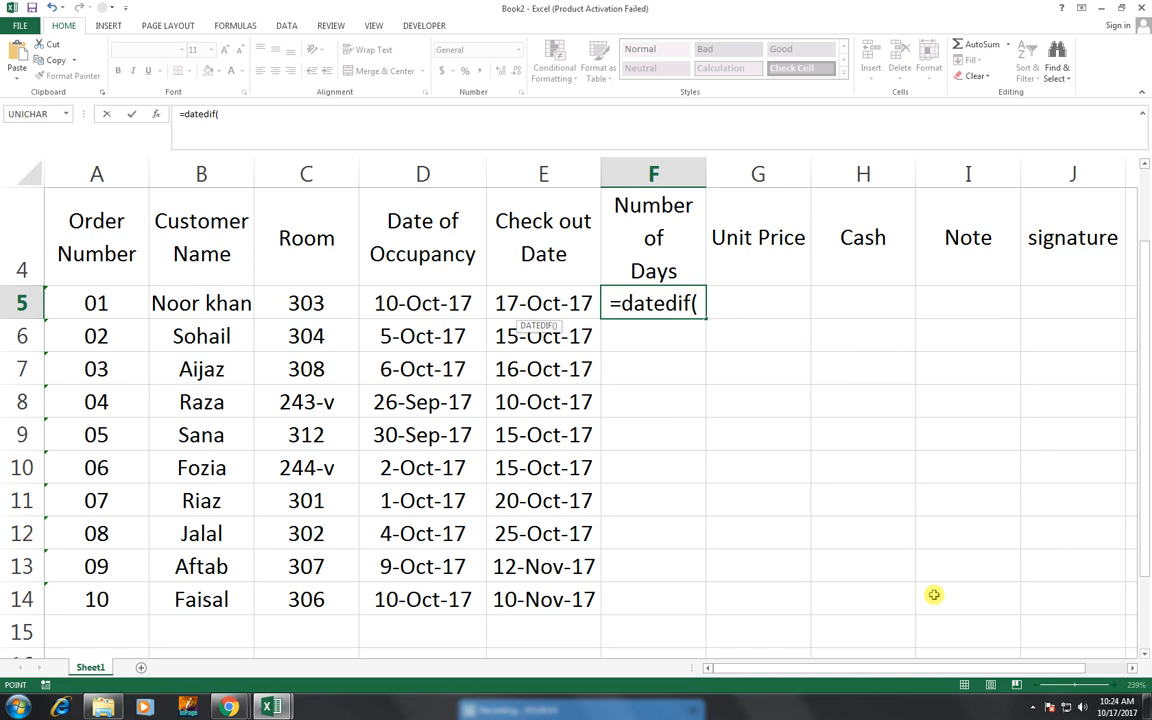
key("Left")
key("Left")
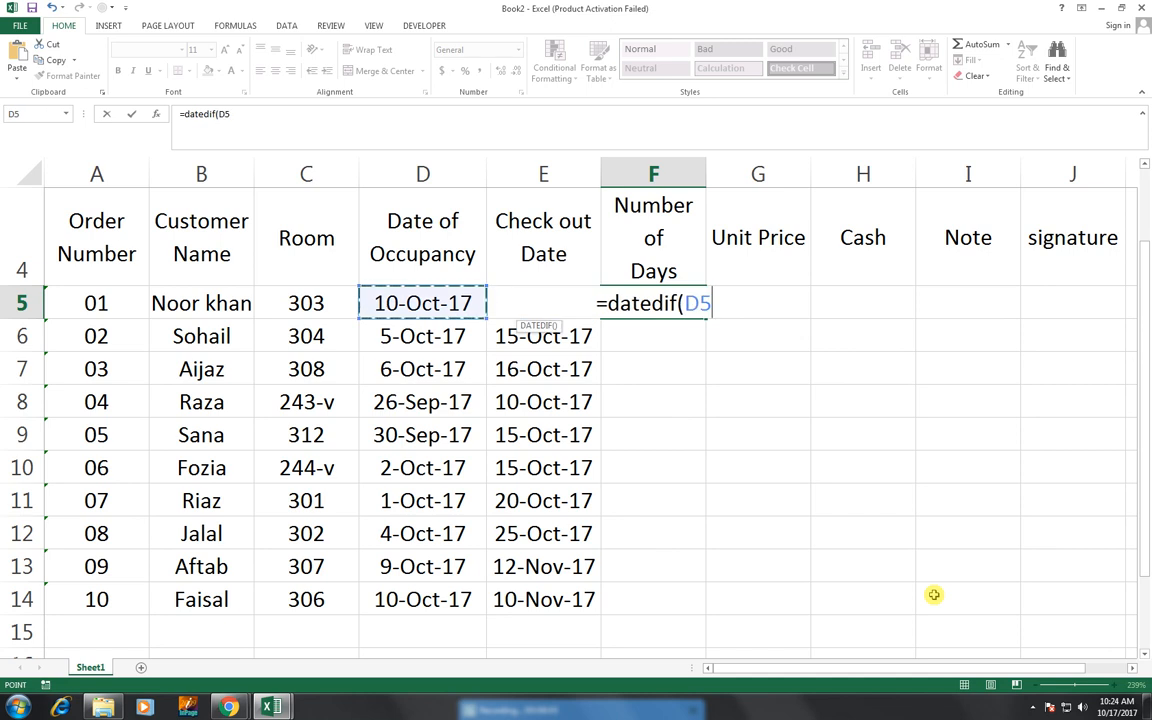
type(",")
key("Left")
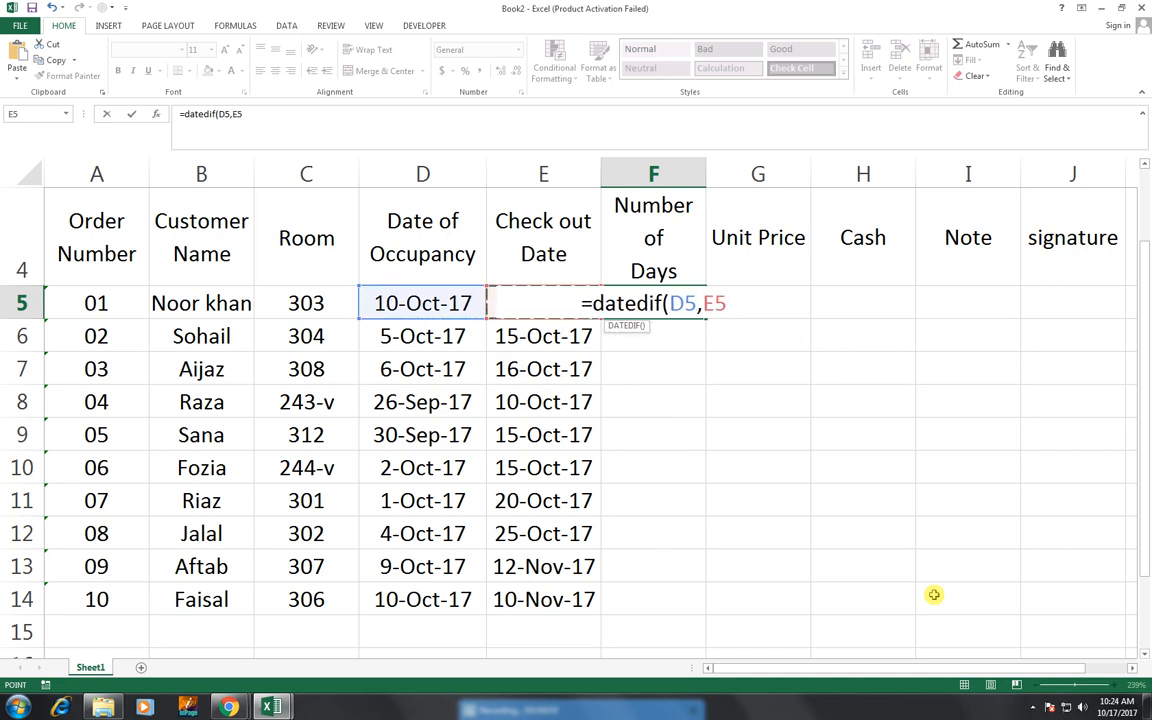
type(",")
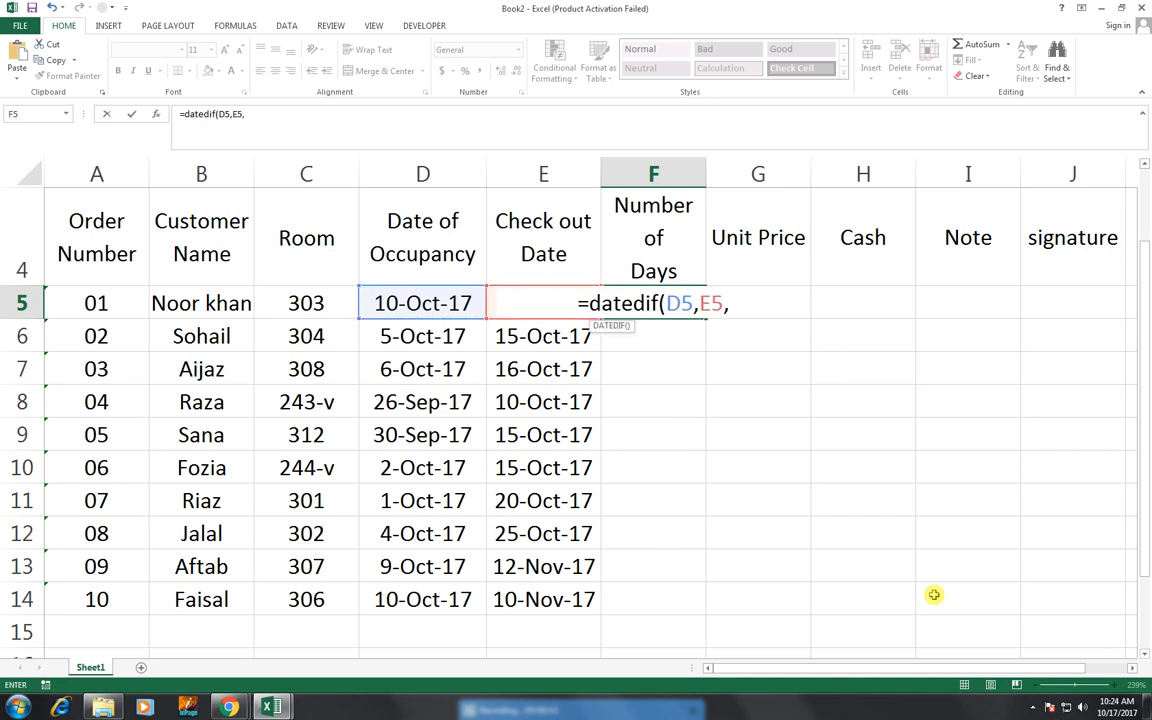
type("\"d\")")
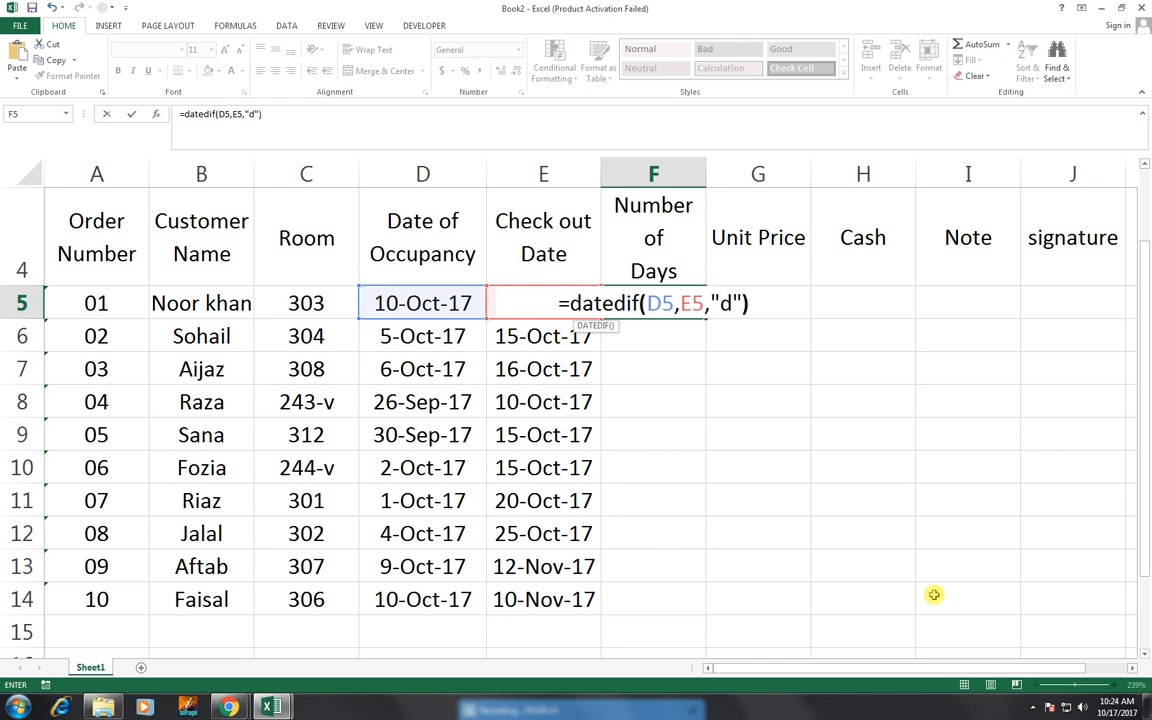
key("Return")
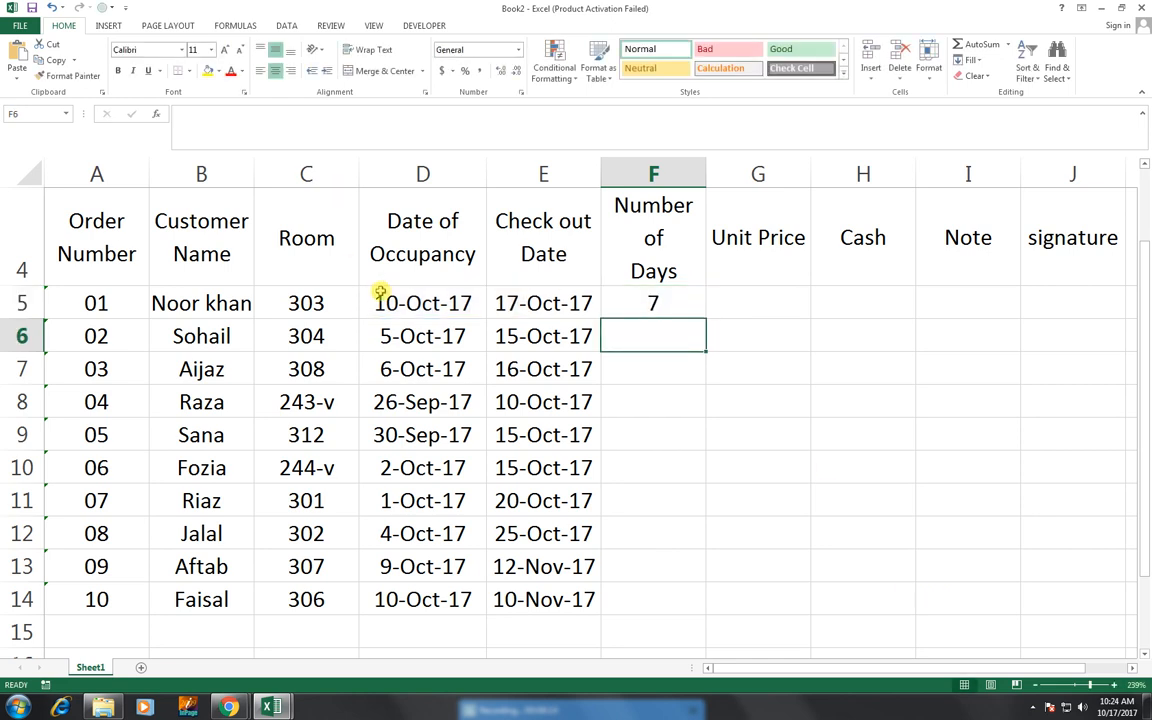
left_click(652, 301)
left_click_drag(703, 322, 694, 610)
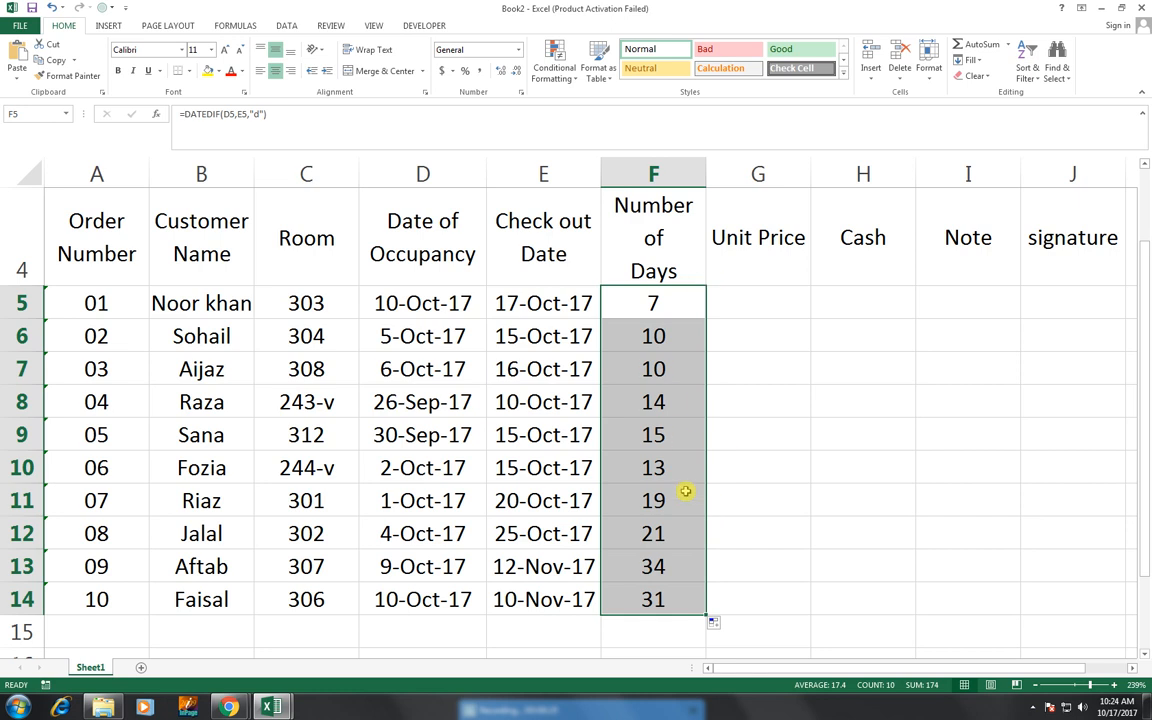
Enter the unit prices 200, 350, 400 and 500 in G5 through G8.
left_click(770, 302)
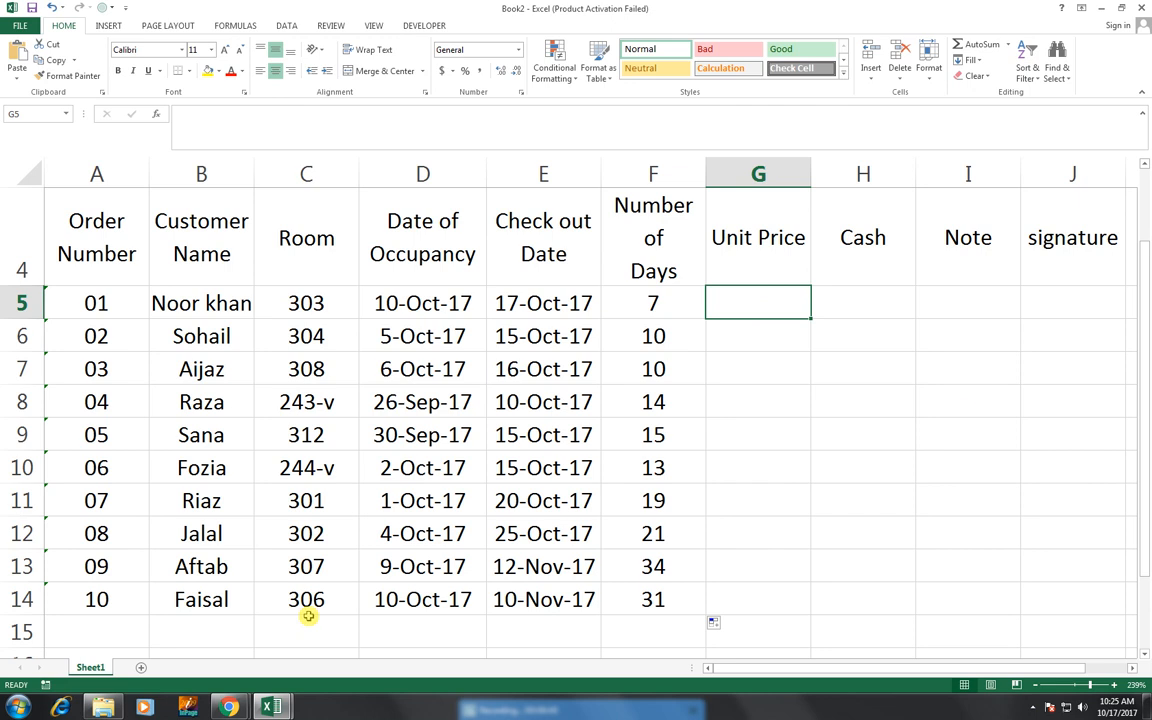
type("200")
key("Return")
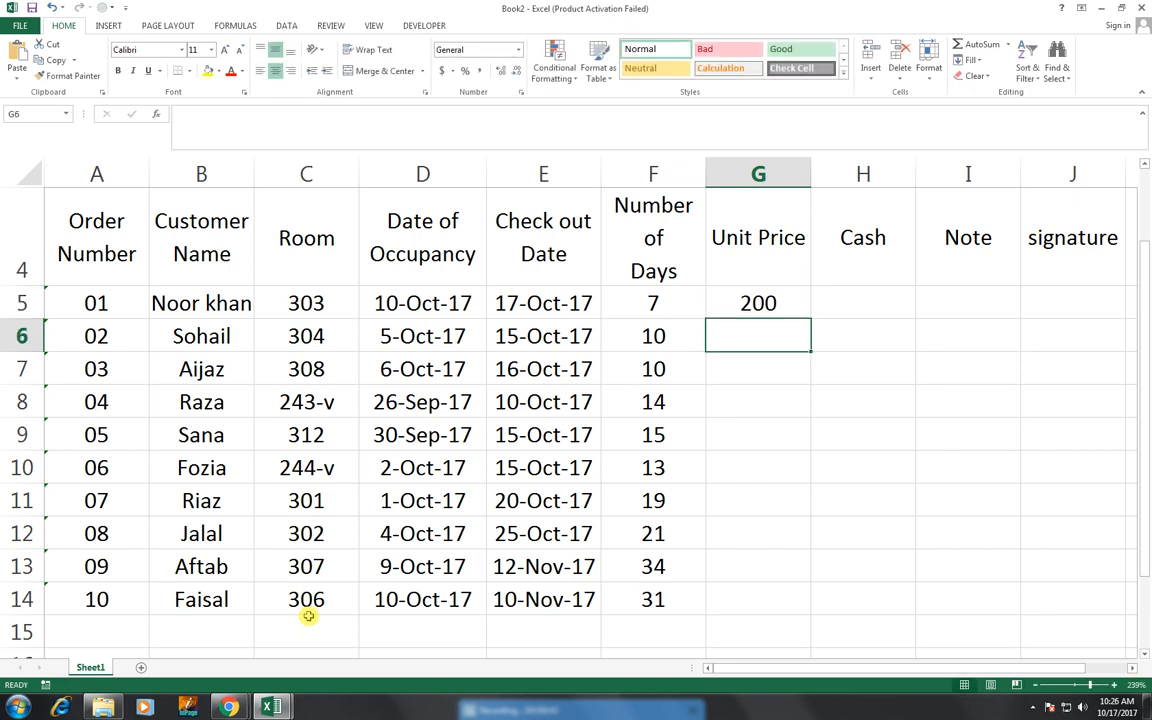
type("350")
key("Return")
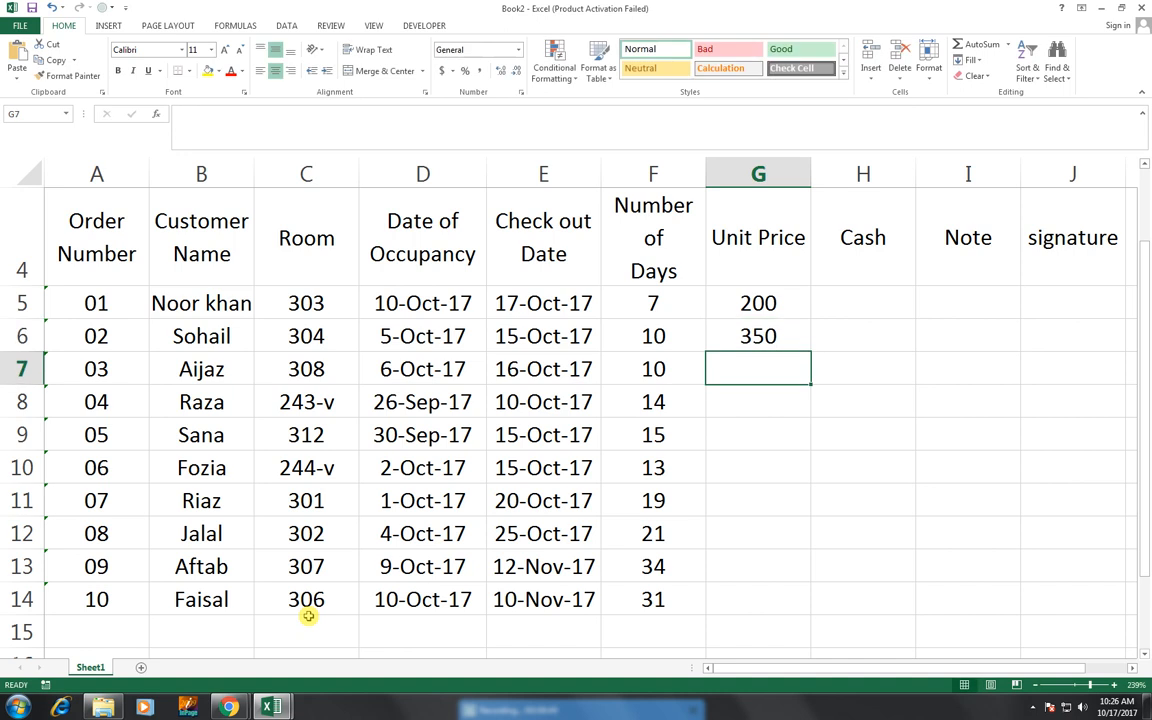
type("400")
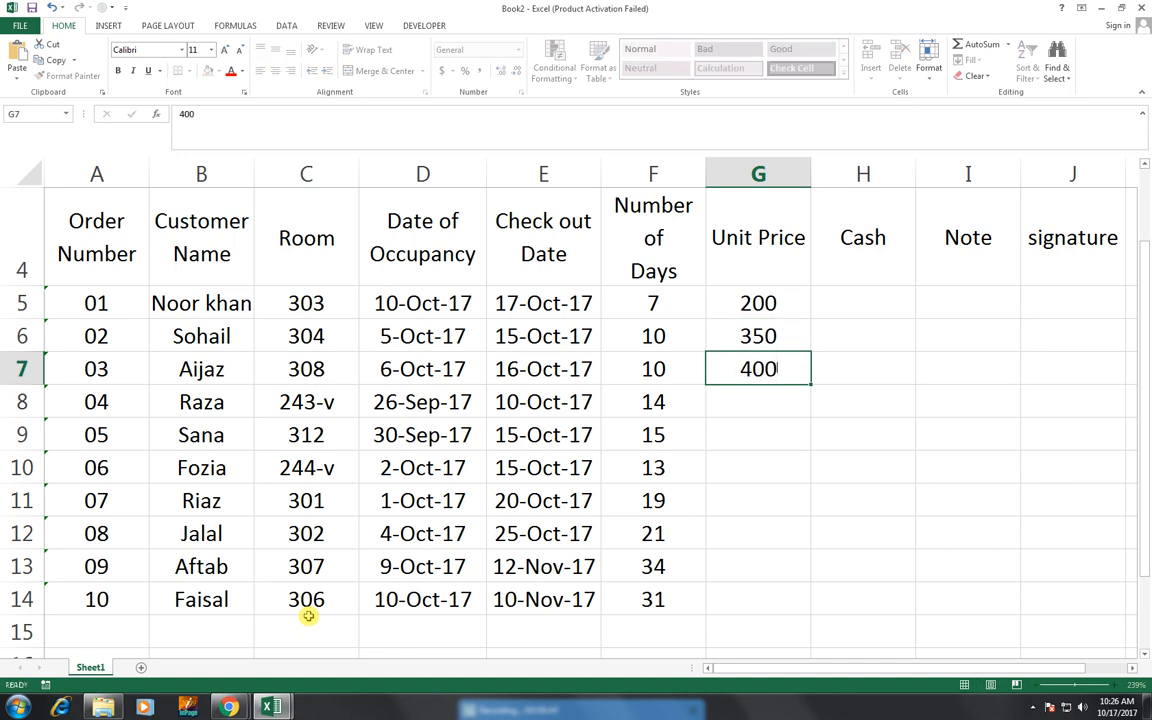
key("Return")
type("500")
key("Return")
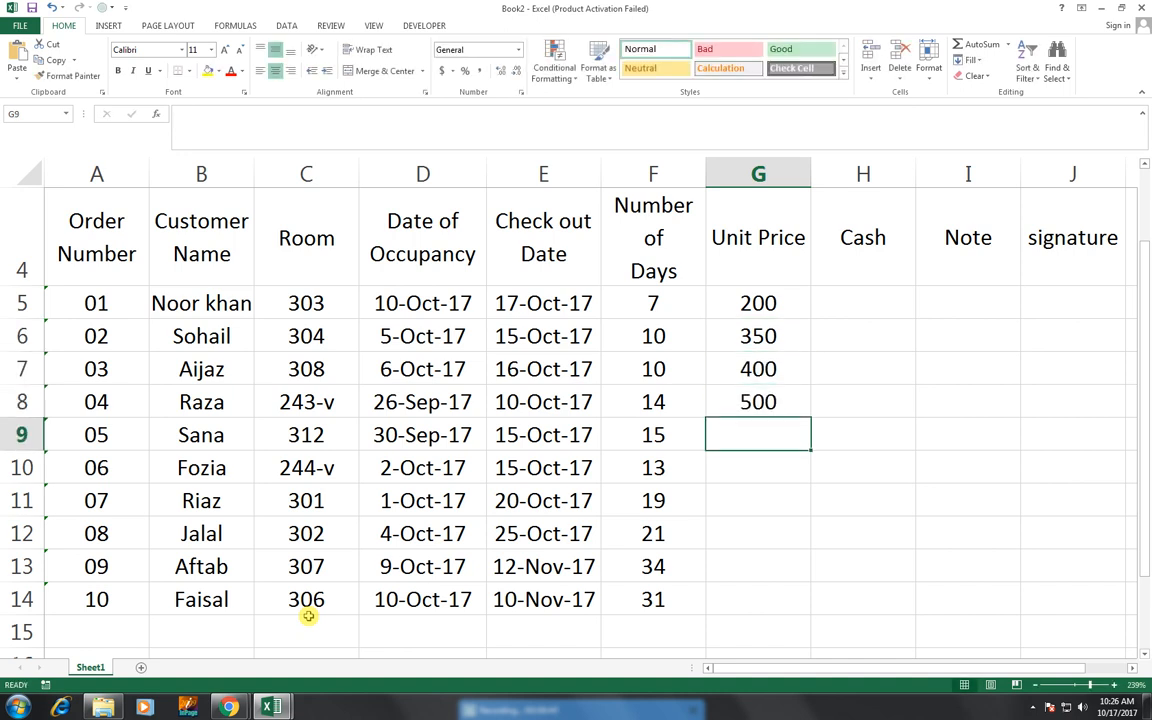
Enter the unit prices 120, 350 and 150 in G9 through G11.
type("120")
key("Return")
type("350")
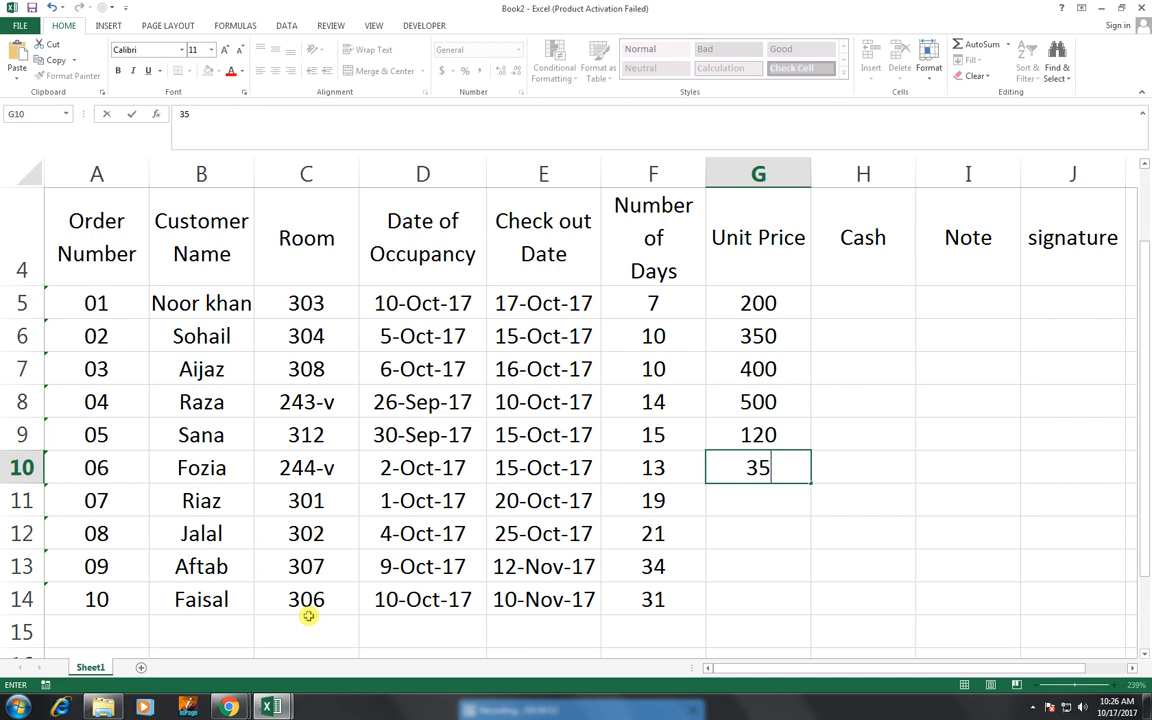
key("Return")
type("150")
key("Return")
Enter the unit prices 250, 500 and 600 in G12 through G14.
type("250")
key("Return")
type("500")
key("Return")
type("600")
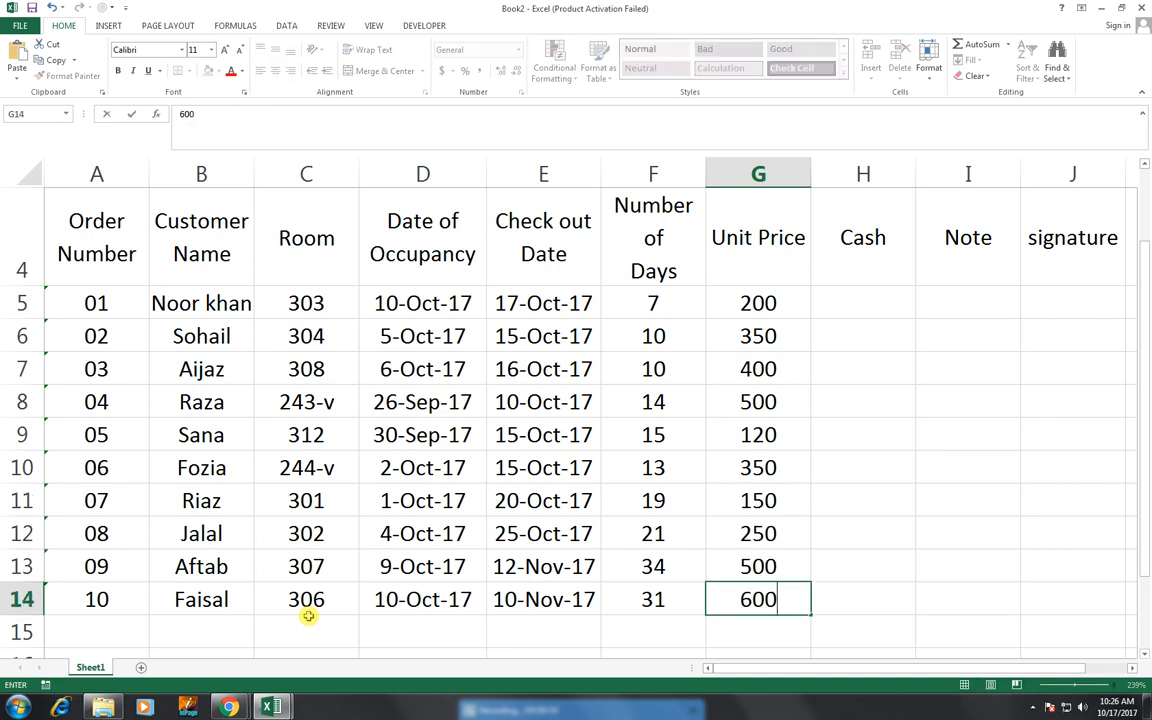
key("Right")
key("Up")
key("Up")
key("Up")
key("Up")
key("Up")
key("Up")
key("Up")
key("Up")
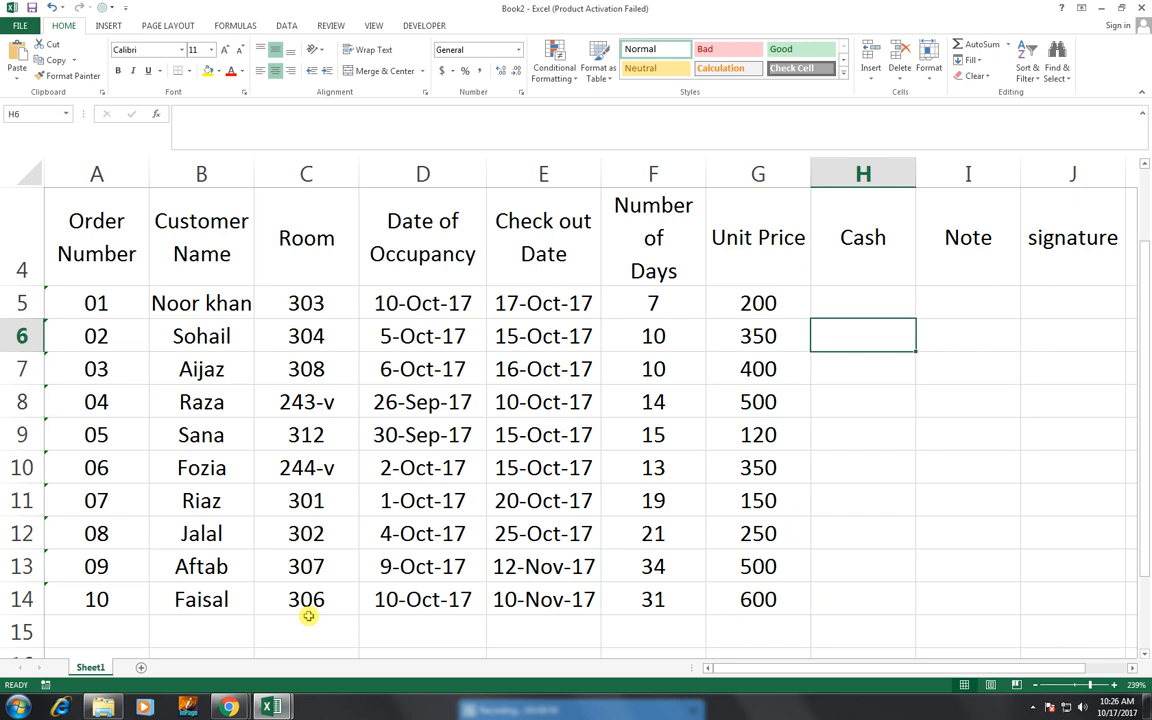
Format the unit prices in G5:G14 in comma style with three decimal places.
left_click_drag(753, 318, 720, 598)
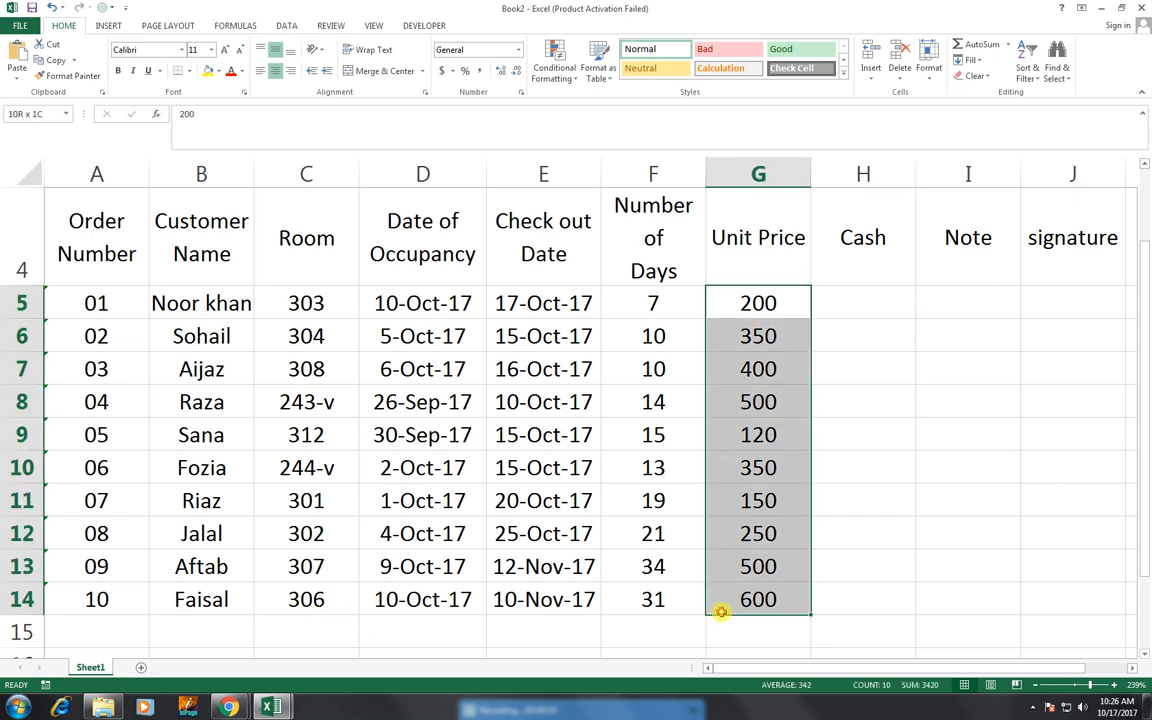
left_click(479, 71)
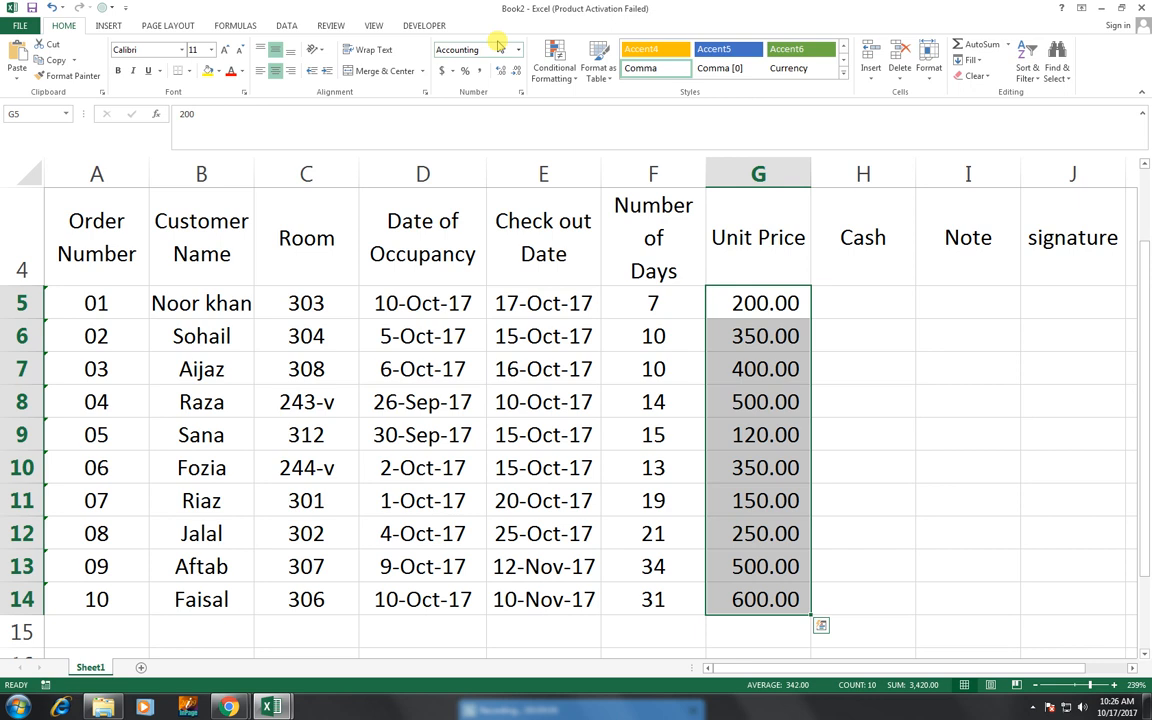
left_click(517, 72)
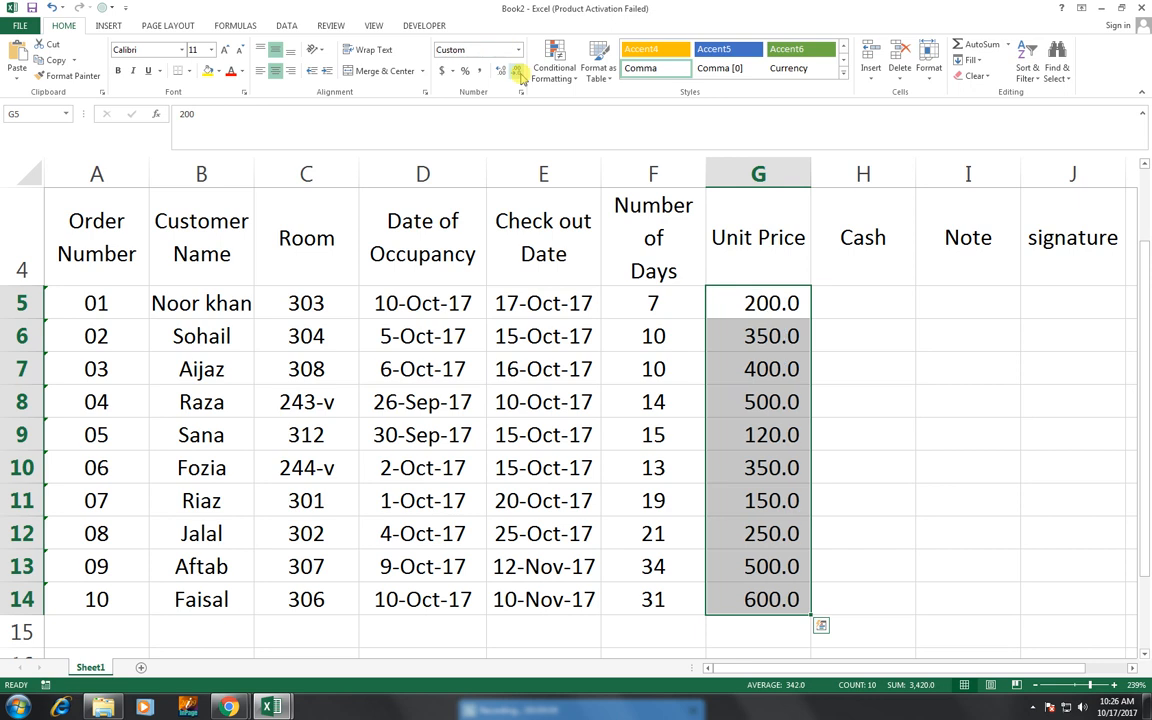
left_click(500, 73)
left_click(500, 73)
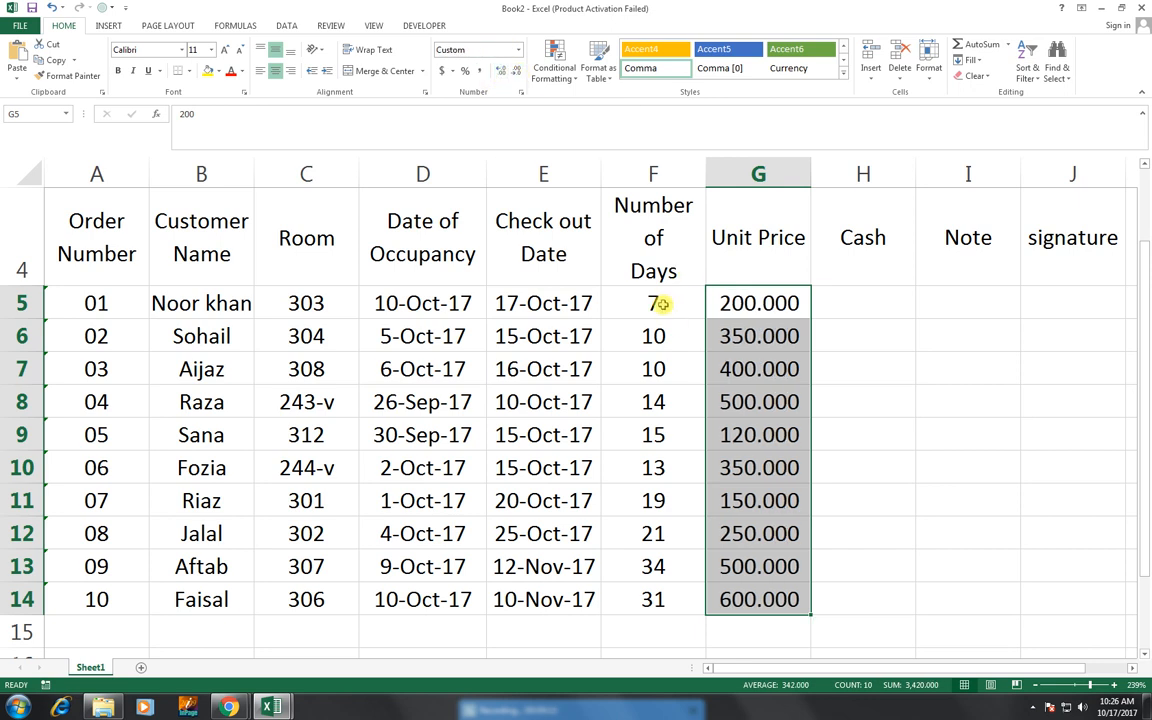
Calculate the first booking's cash amount in H5 with the formula =G5*F5.
left_click(858, 305)
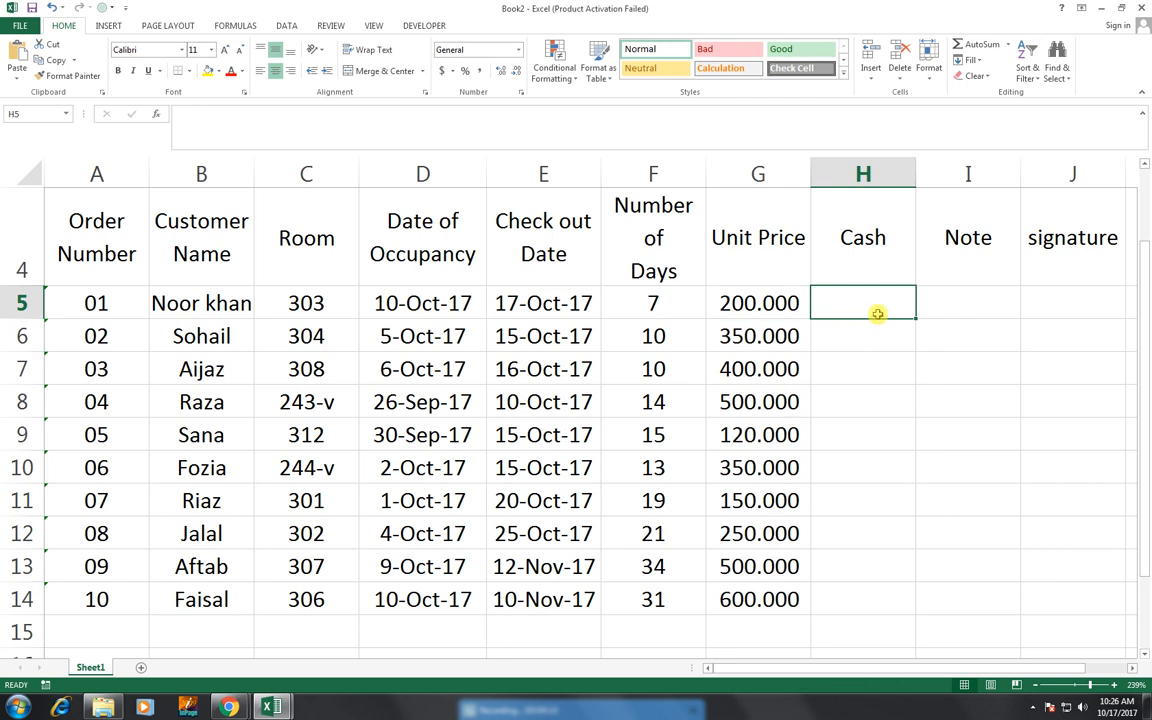
type("=")
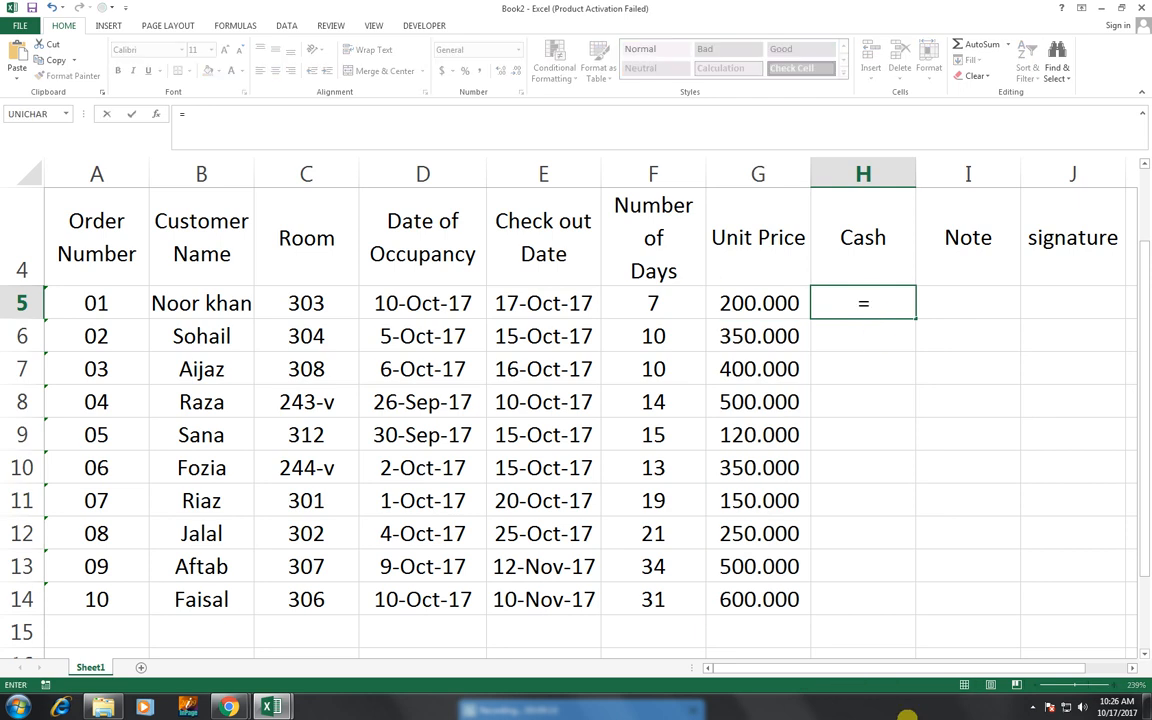
key("Left")
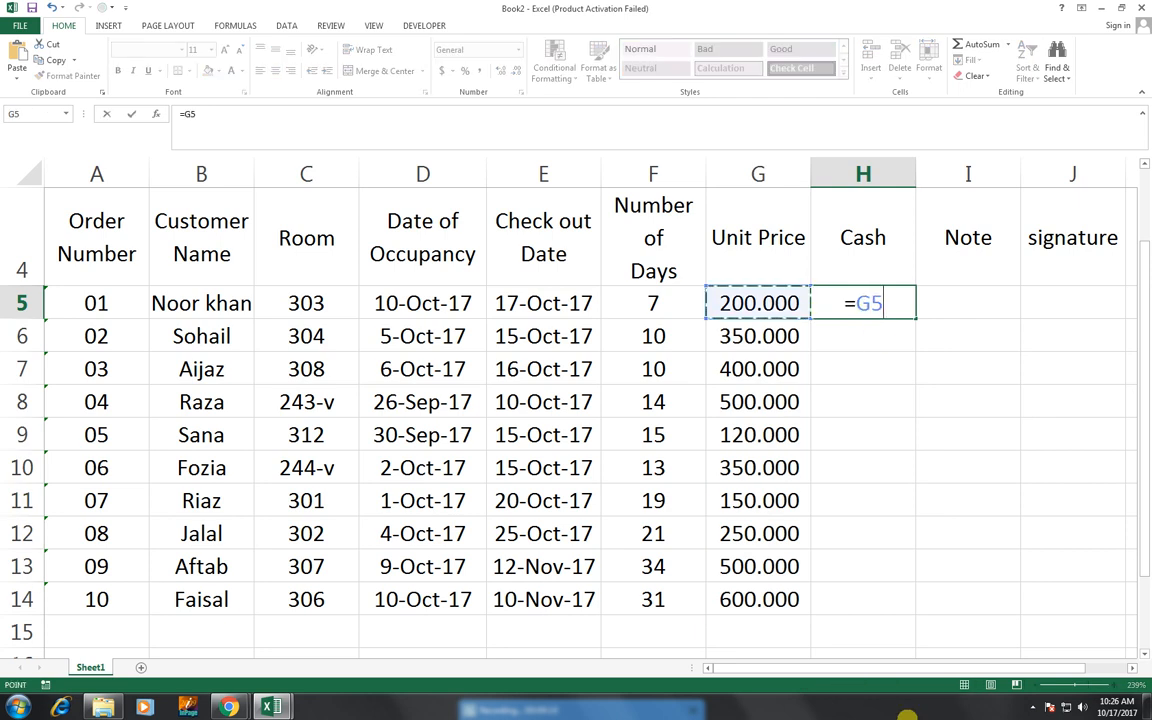
type("*")
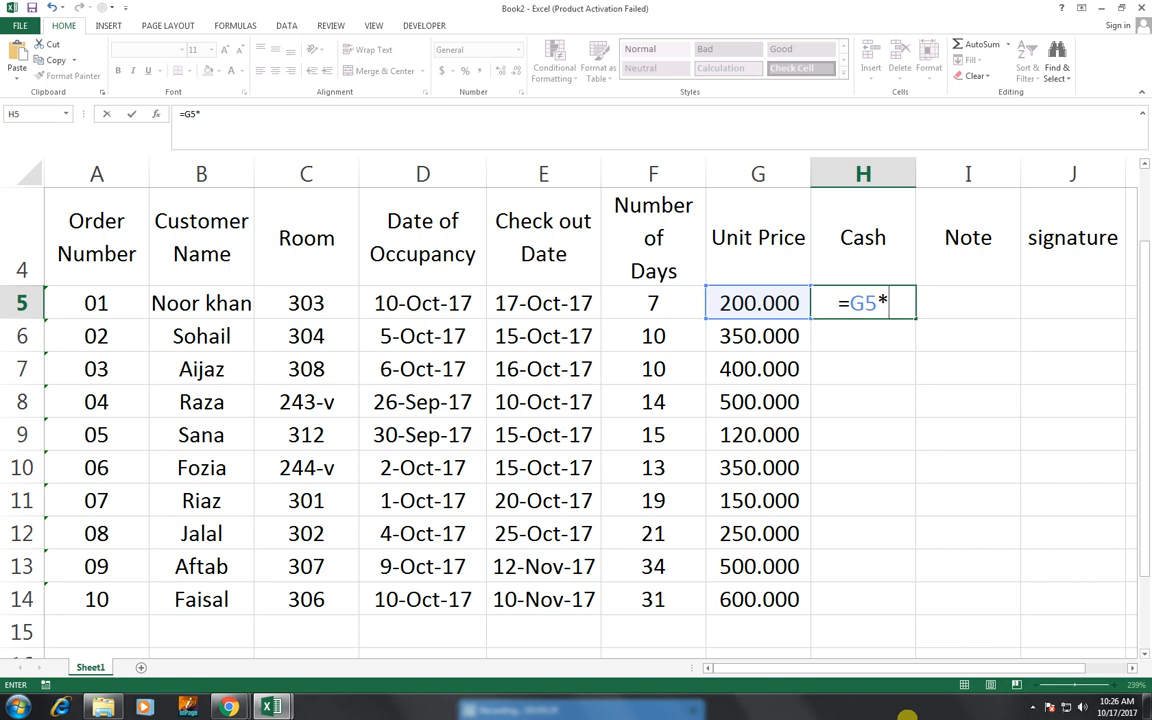
key("Left")
key("Left")
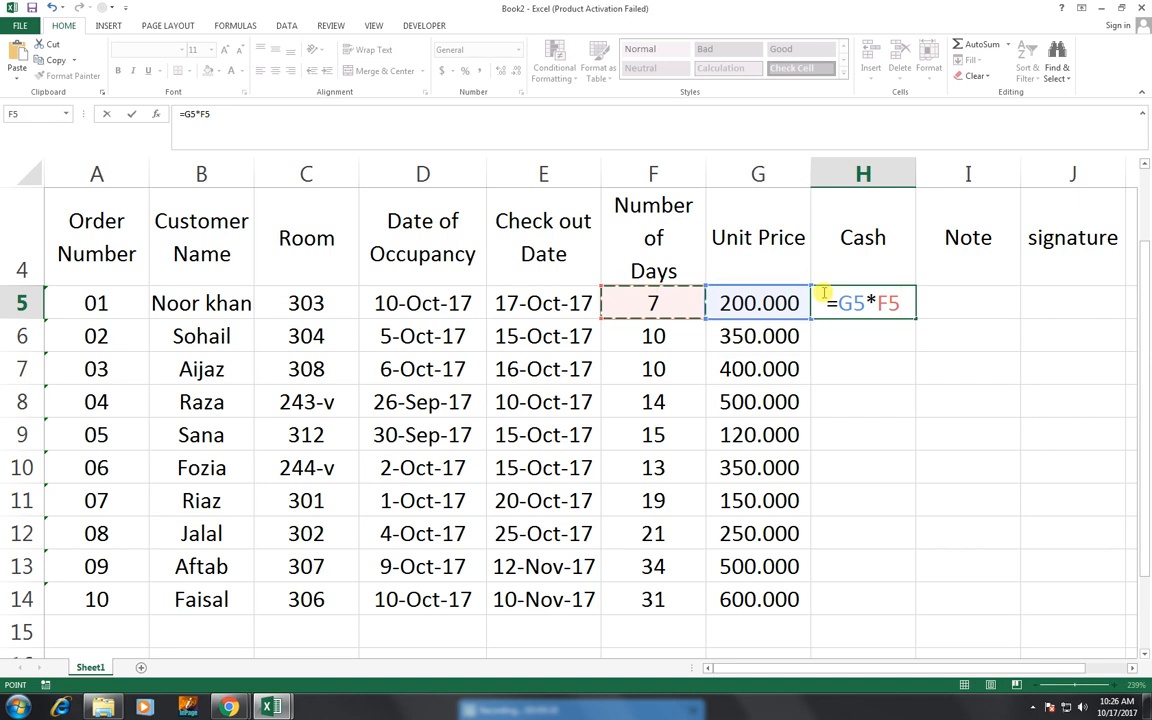
key("Return")
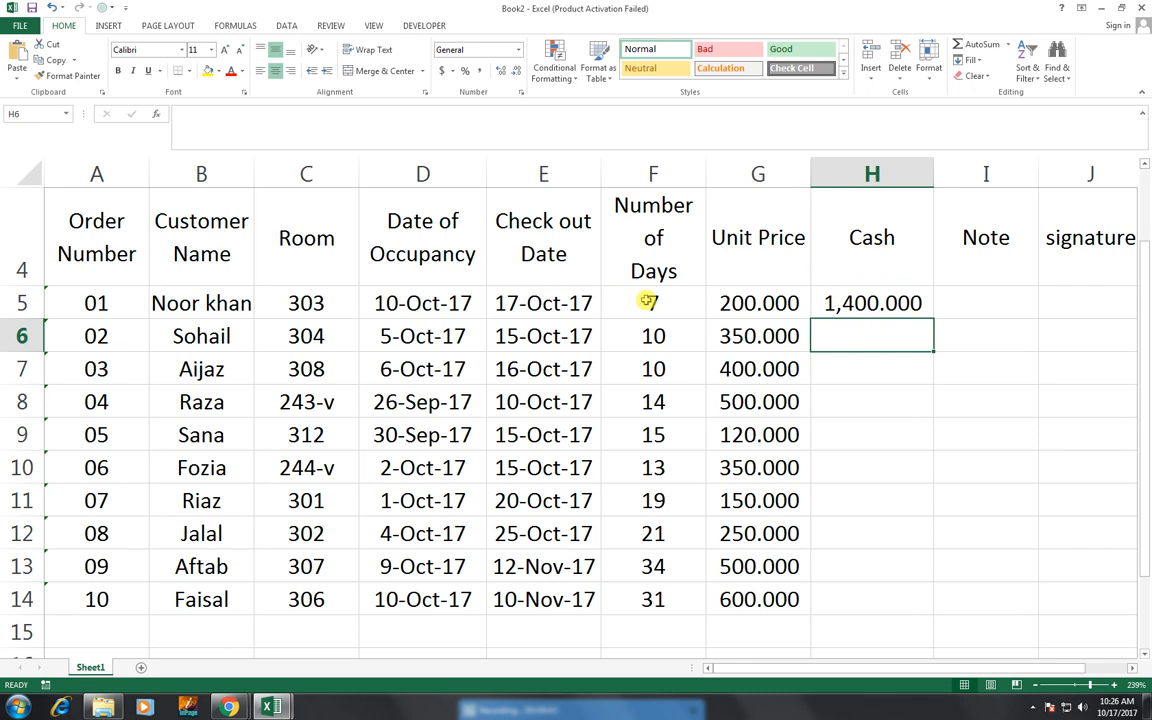
Calculate the second booking's cash amount in H6 with the formula =G6*F6.
left_click(863, 301)
left_click(843, 328)
type("=")
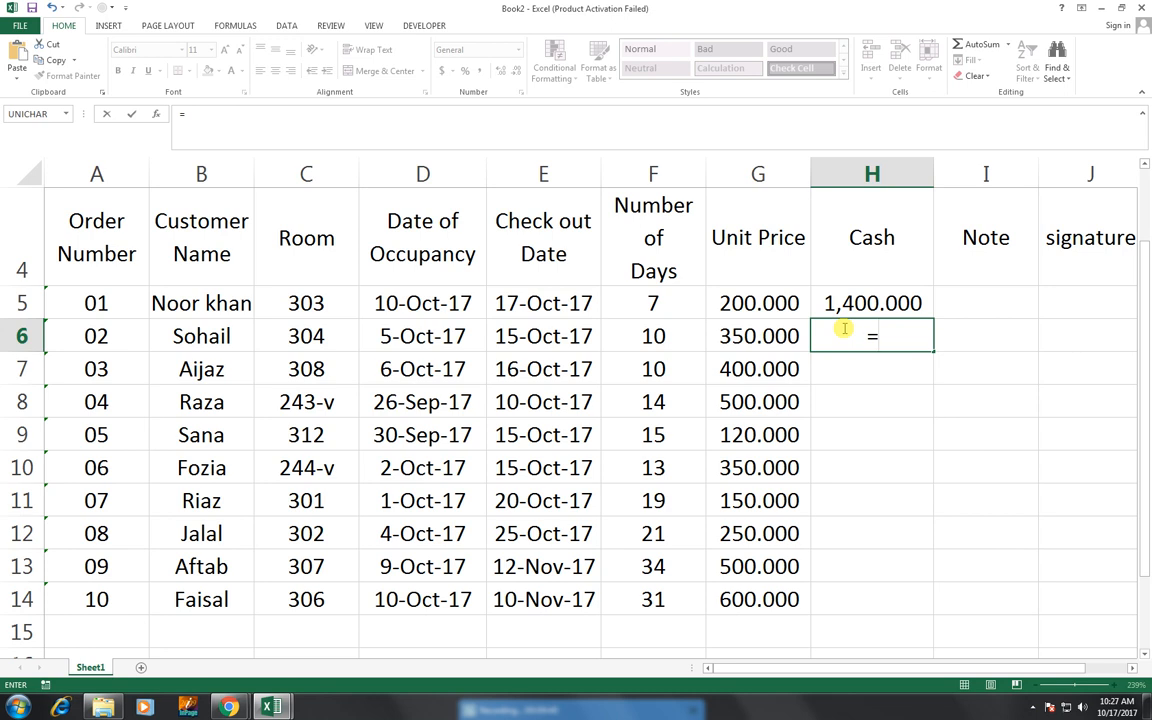
key("Left")
type("*")
key("Left")
key("Left")
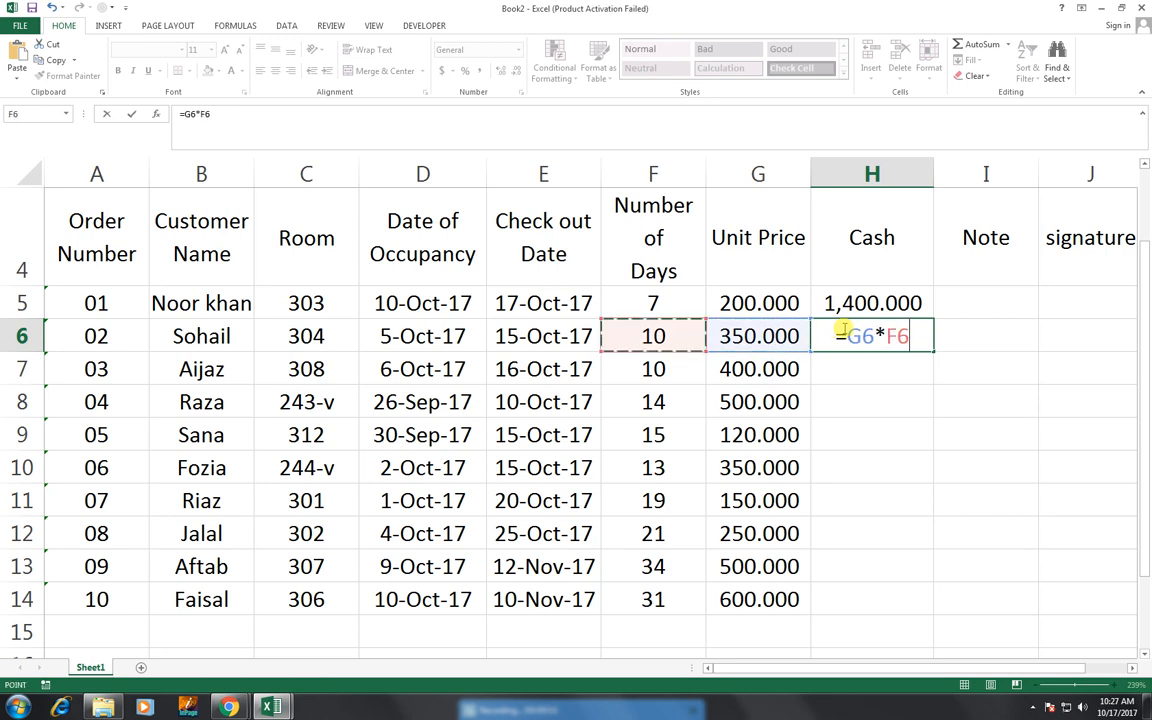
key("ctrl+Return")
key("Return")
Fill the cash formula from H5 down through H14.
left_click(892, 327)
left_click(906, 313)
left_click_drag(906, 313, 918, 608)
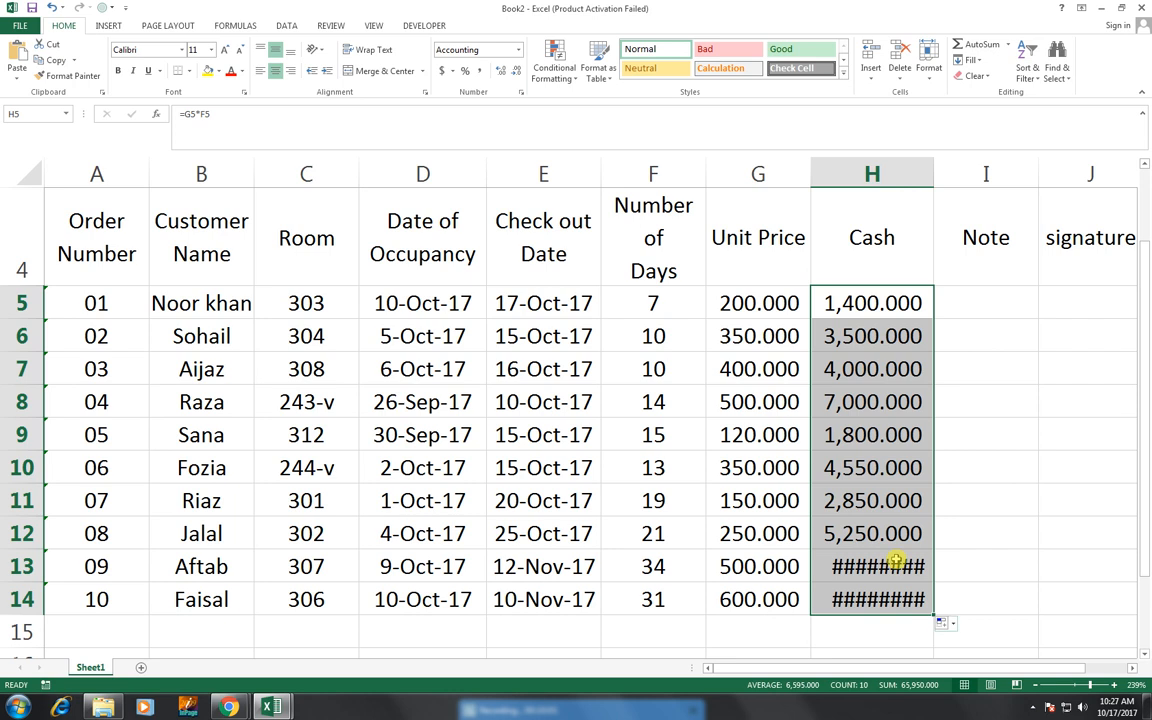
Fit the widths of the Cash and signature columns to their contents and slightly narrow the Note column.
double_click(937, 173)
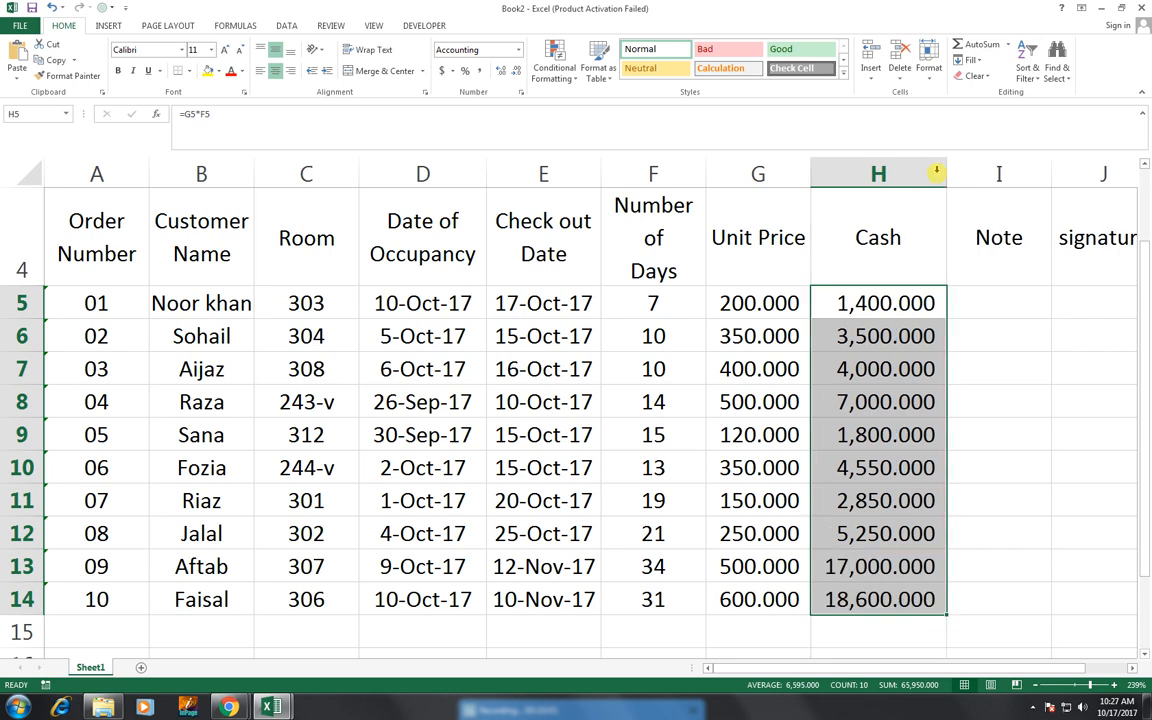
left_click_drag(1047, 172, 1031, 172)
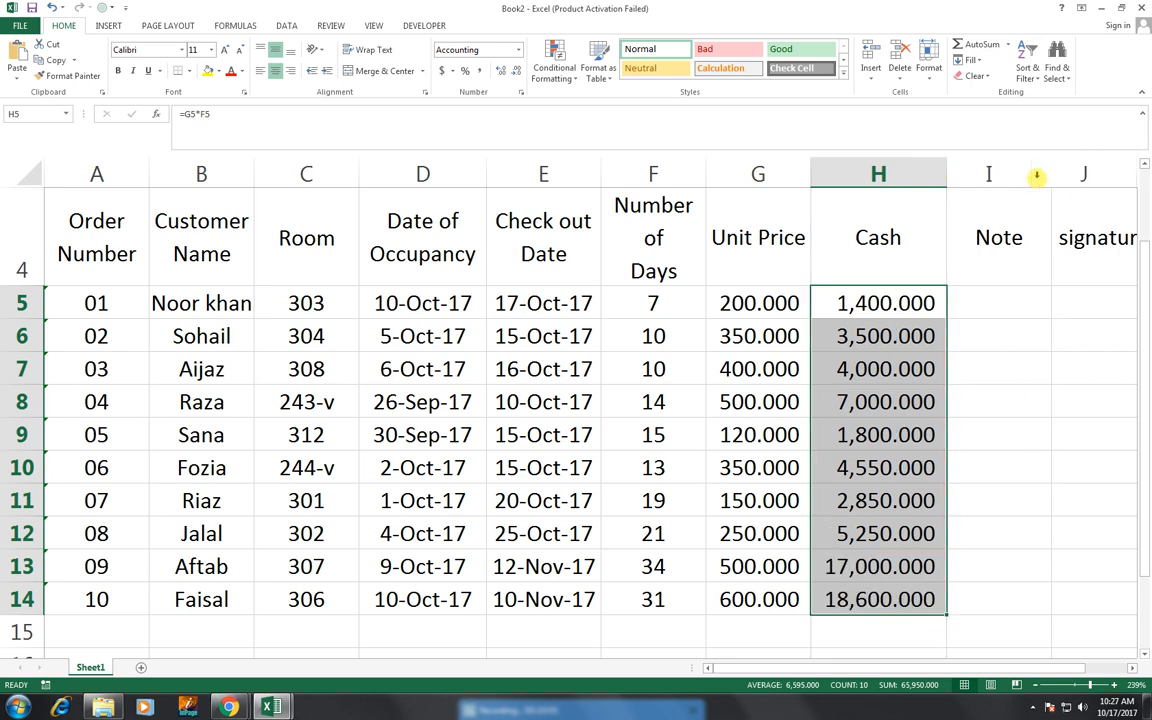
left_click_drag(1137, 176, 1127, 176)
double_click(1127, 177)
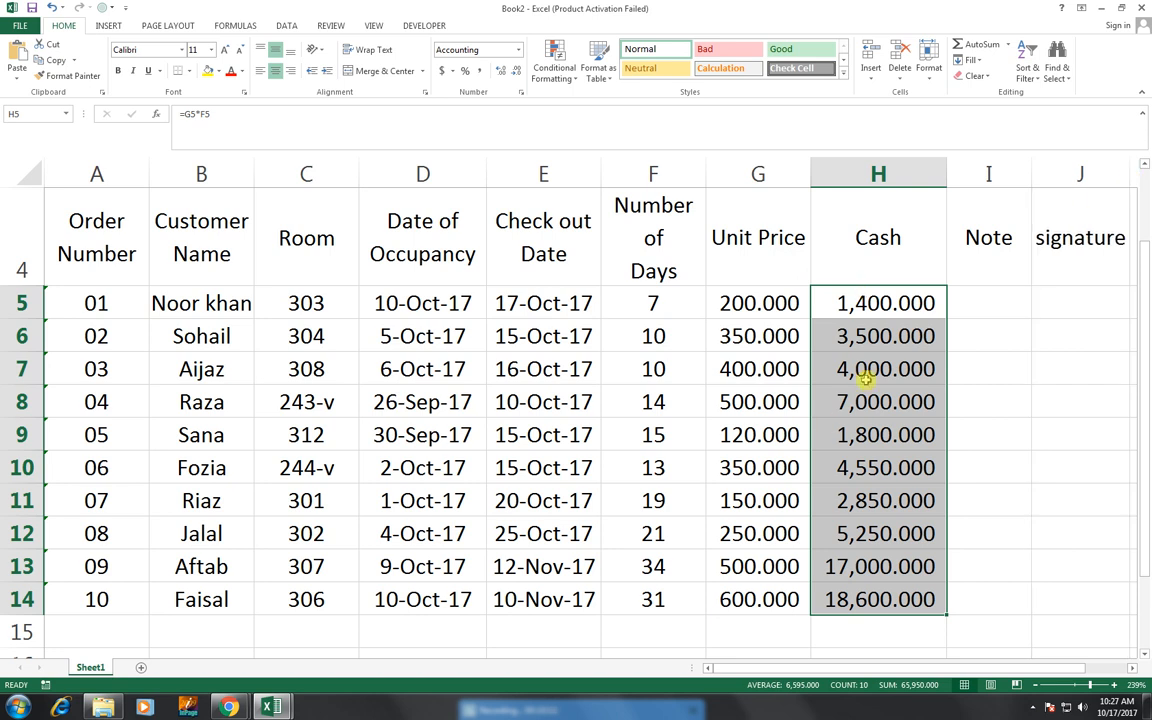
Apply all borders and a thick box border to the booking table A4:J14.
left_click_drag(1085, 257, 121, 609)
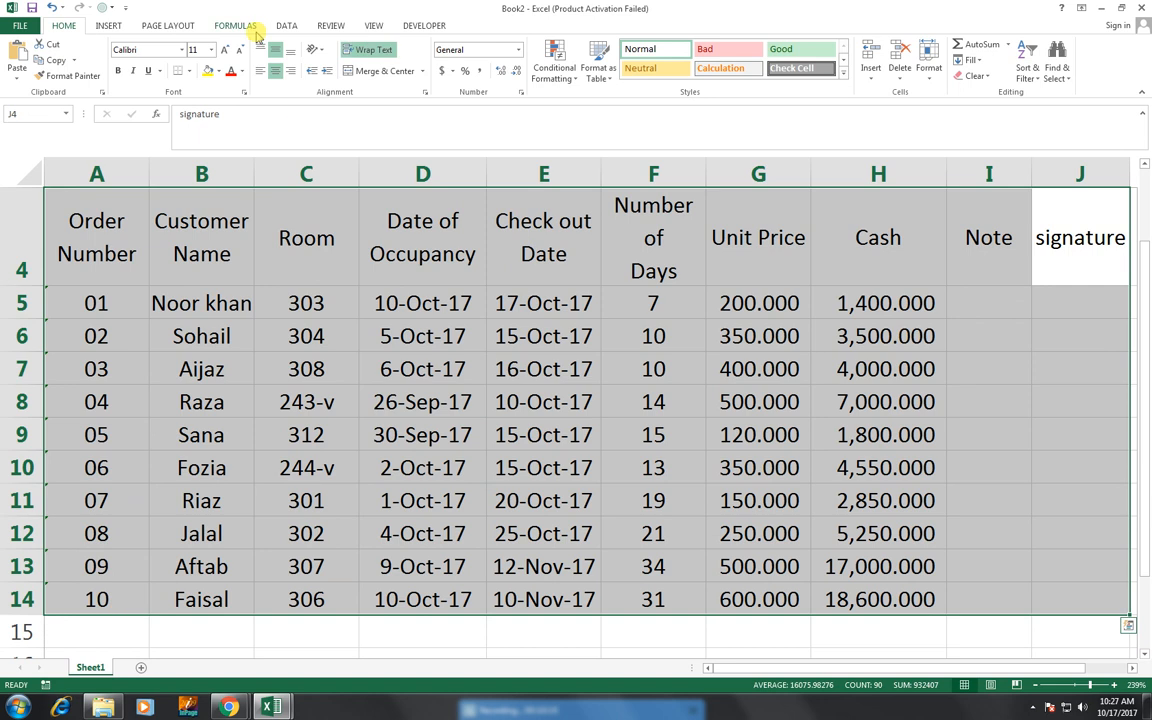
left_click(187, 72)
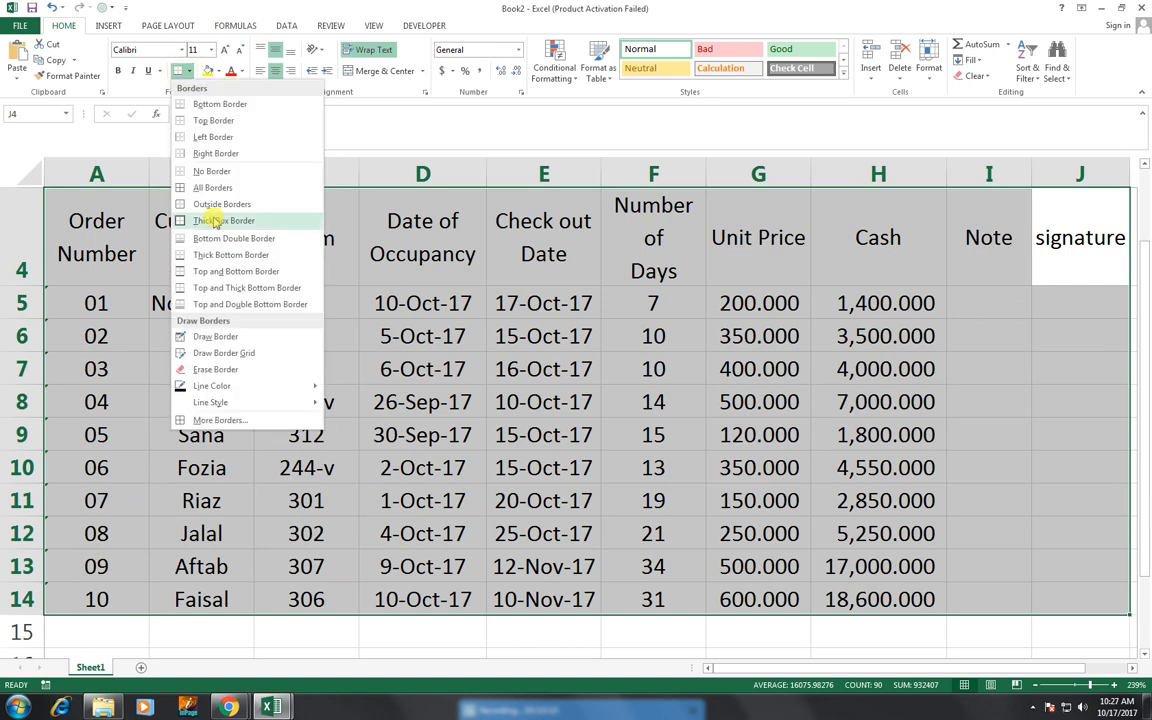
left_click(213, 190)
left_click(188, 72)
left_click(200, 222)
Make the column headings in row 4, from Order Number to signature, bold.
scroll(399, 398, "up", 1)
scroll(1131, 419, "down", 1)
scroll(1131, 419, "up", 1)
left_click_drag(60, 295, 1049, 342)
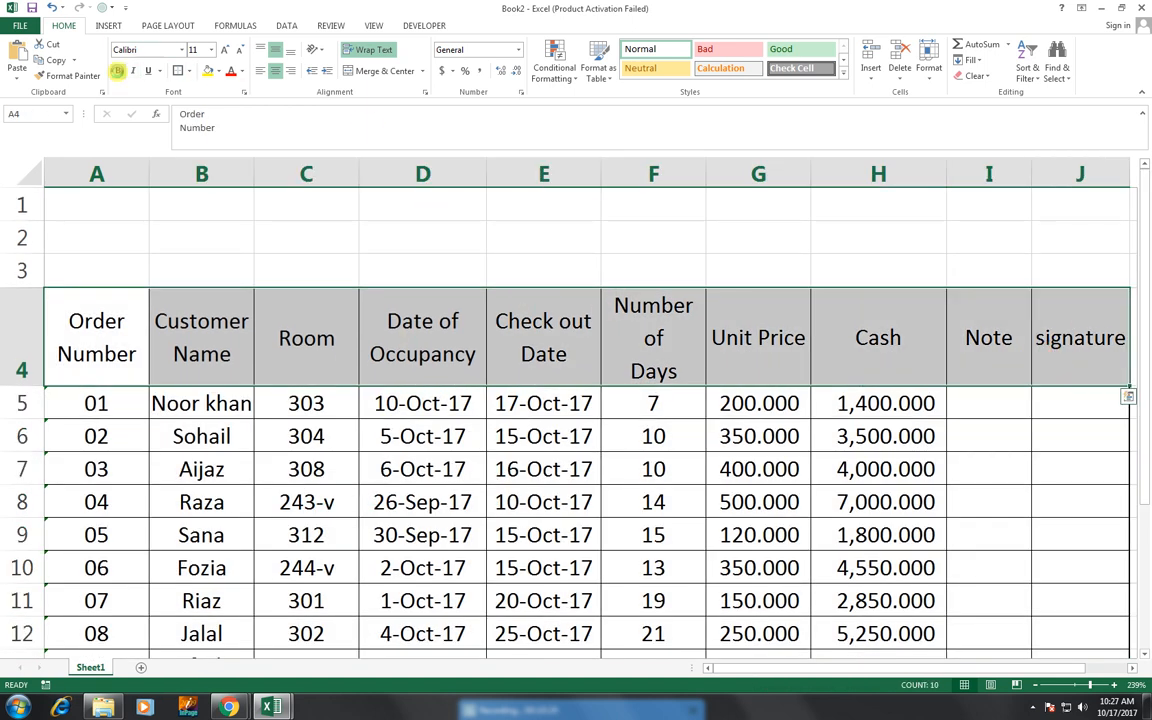
left_click(117, 71)
left_click(366, 200)
Merge and center A1:J3 and enter the title HOTEL BUSINESS MANAGEMENT SHEET in it.
left_click_drag(57, 211, 1065, 268)
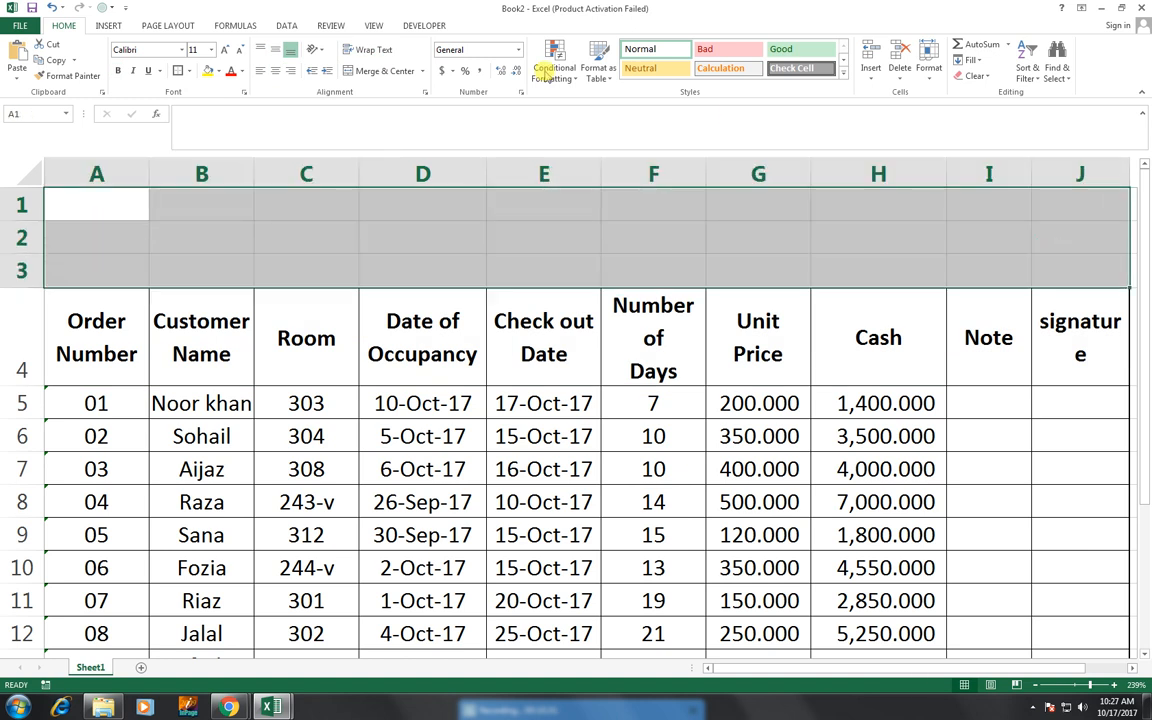
left_click(387, 74)
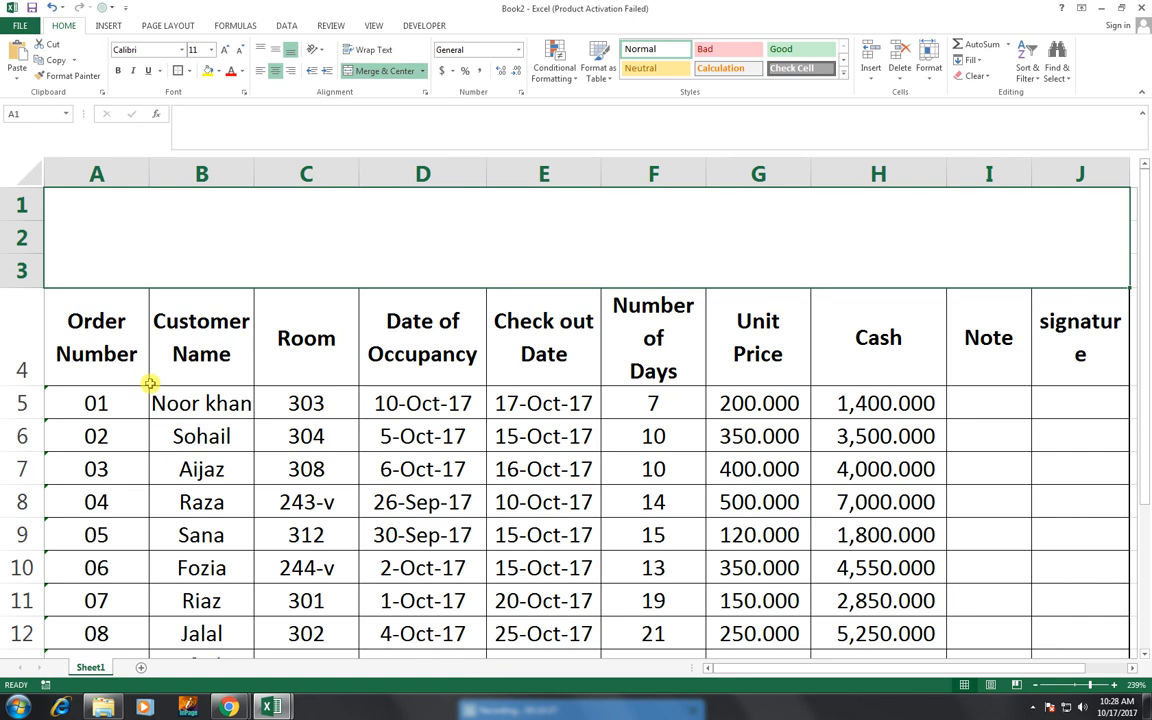
type("HOTAL")
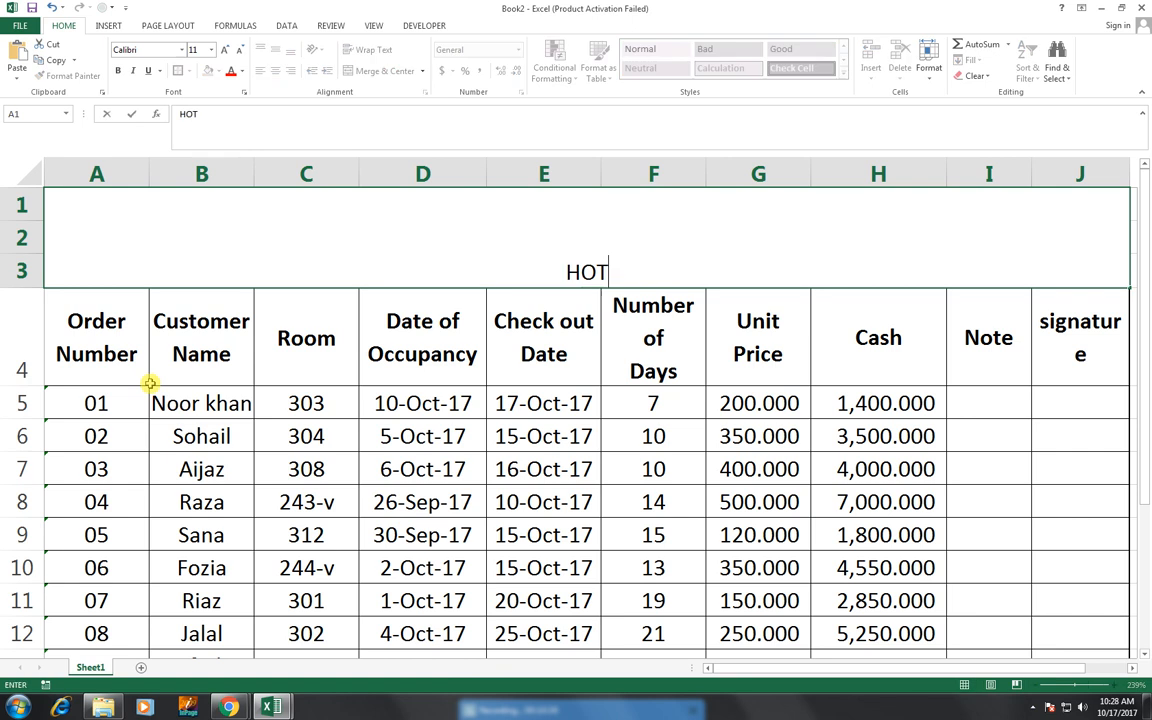
key("BackSpace")
key("BackSpace")
type("E")
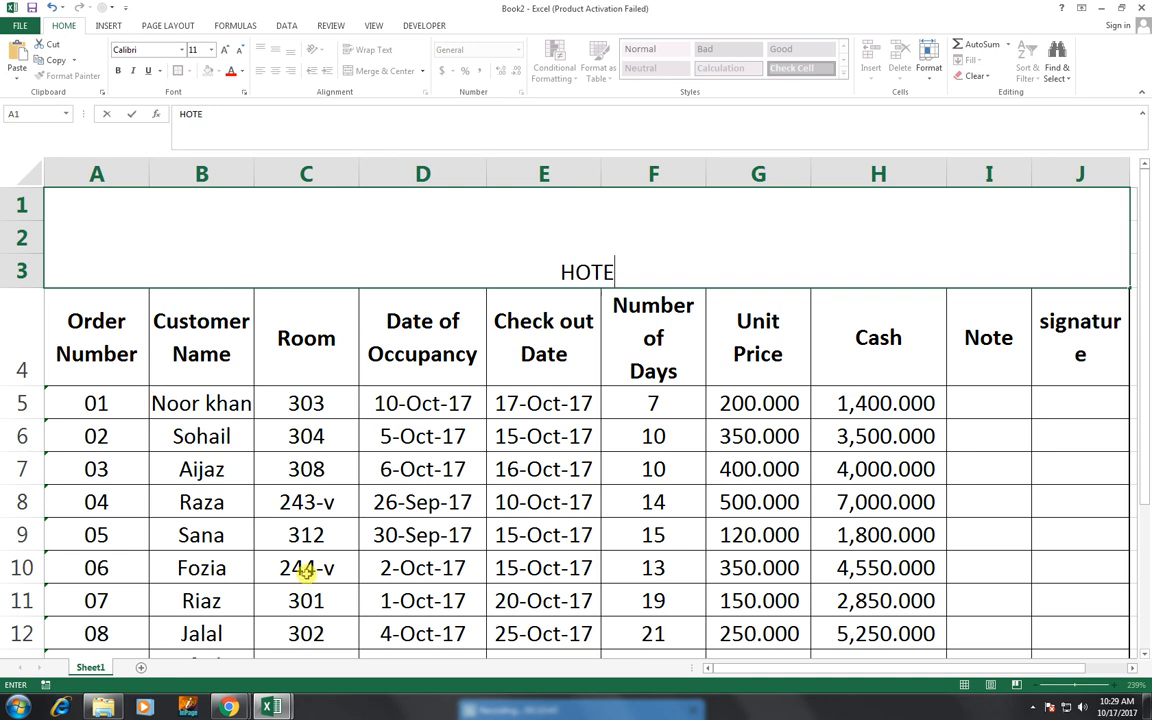
type("L BUS")
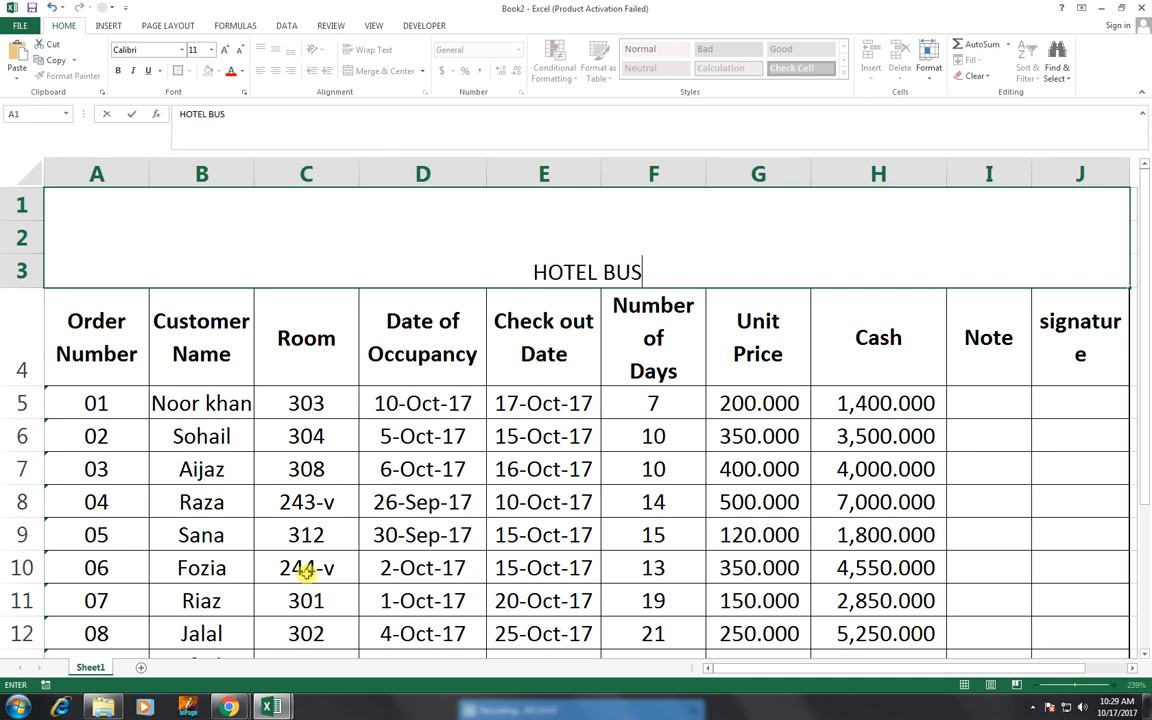
type("INESS")
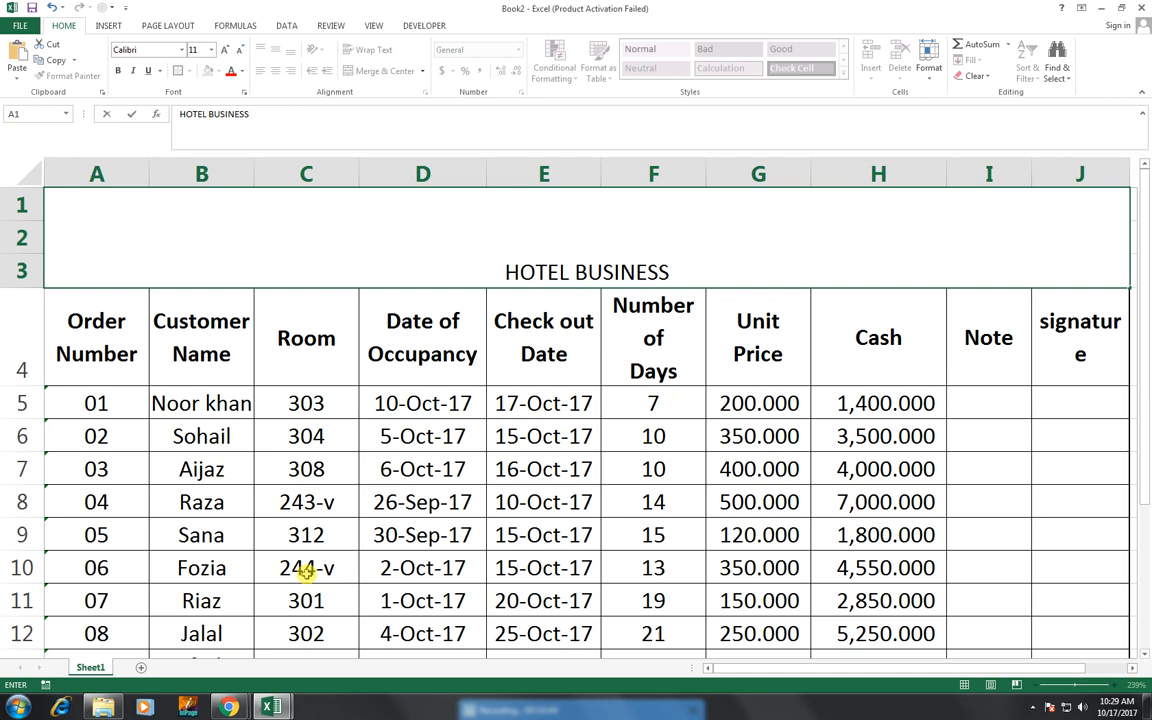
type(" MNAN")
key("BackSpace")
key("BackSpace")
key("BackSpace")
type("ANAGEMENT ")
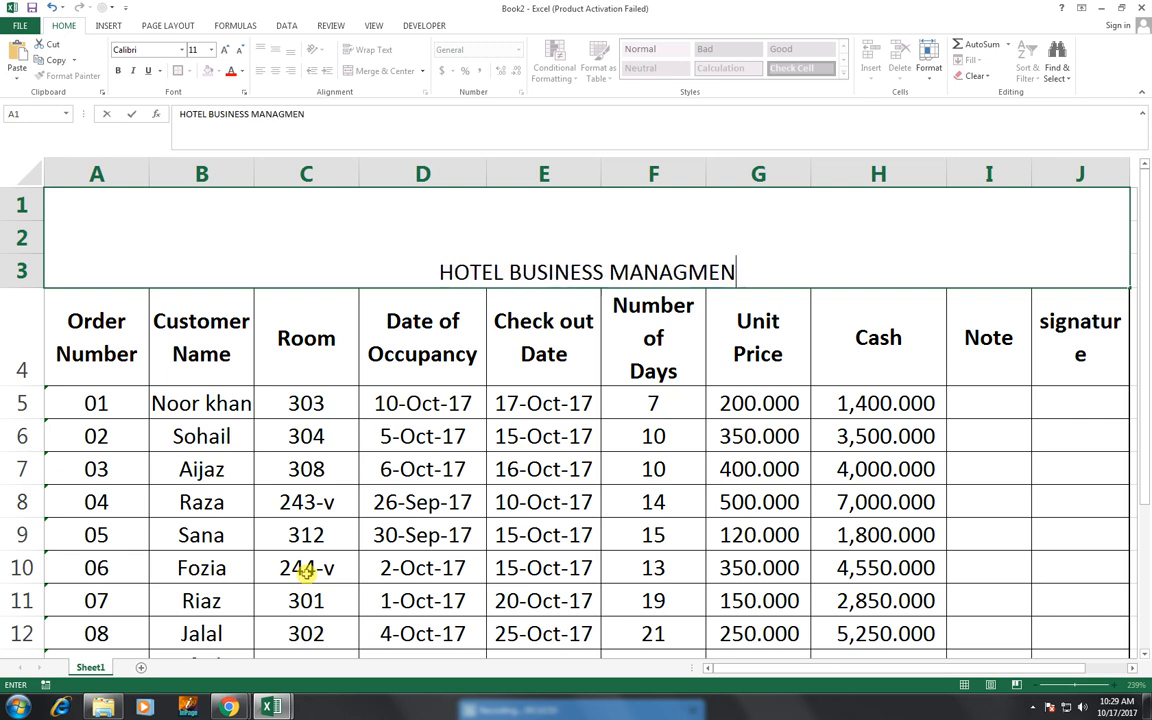
type("SHEET")
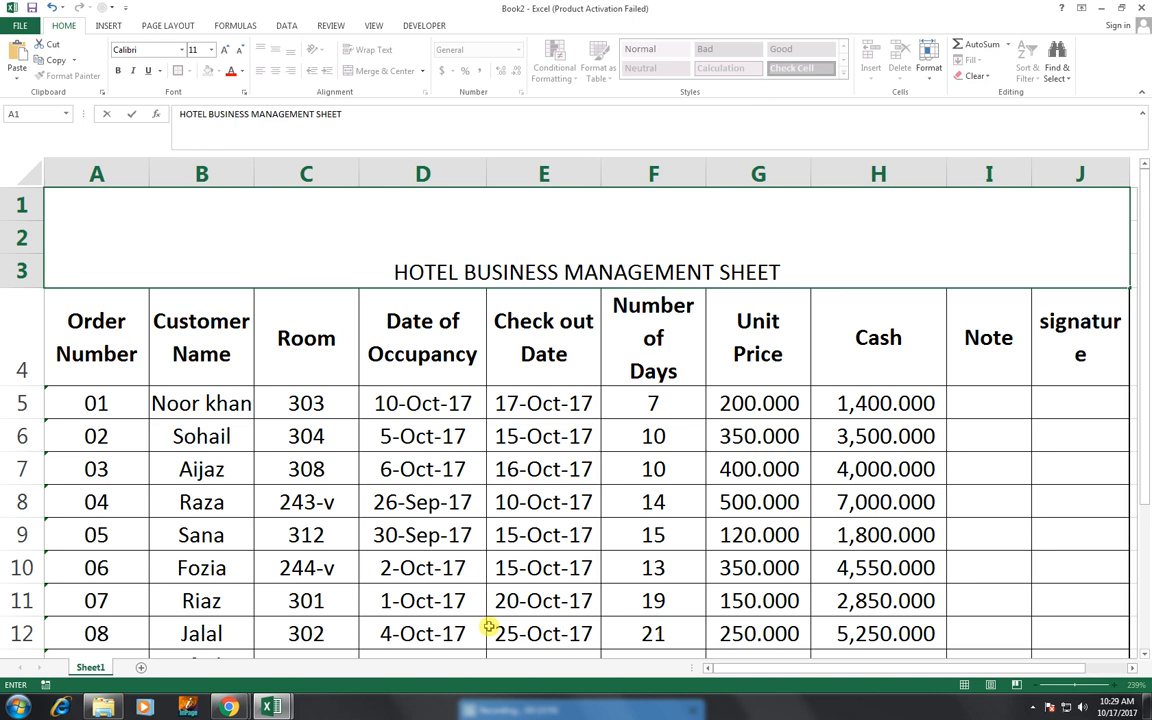
left_click(636, 339)
Align the sheet title vertically to the middle and enlarge its font size to 26.
left_click(635, 265)
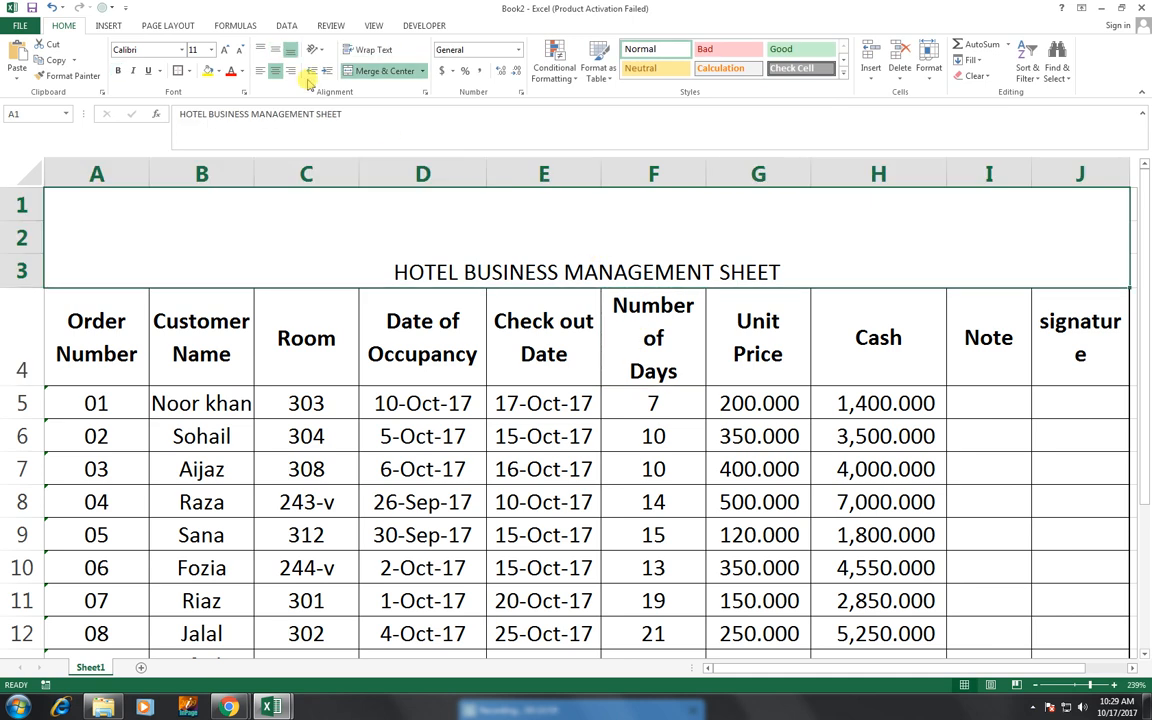
left_click(275, 49)
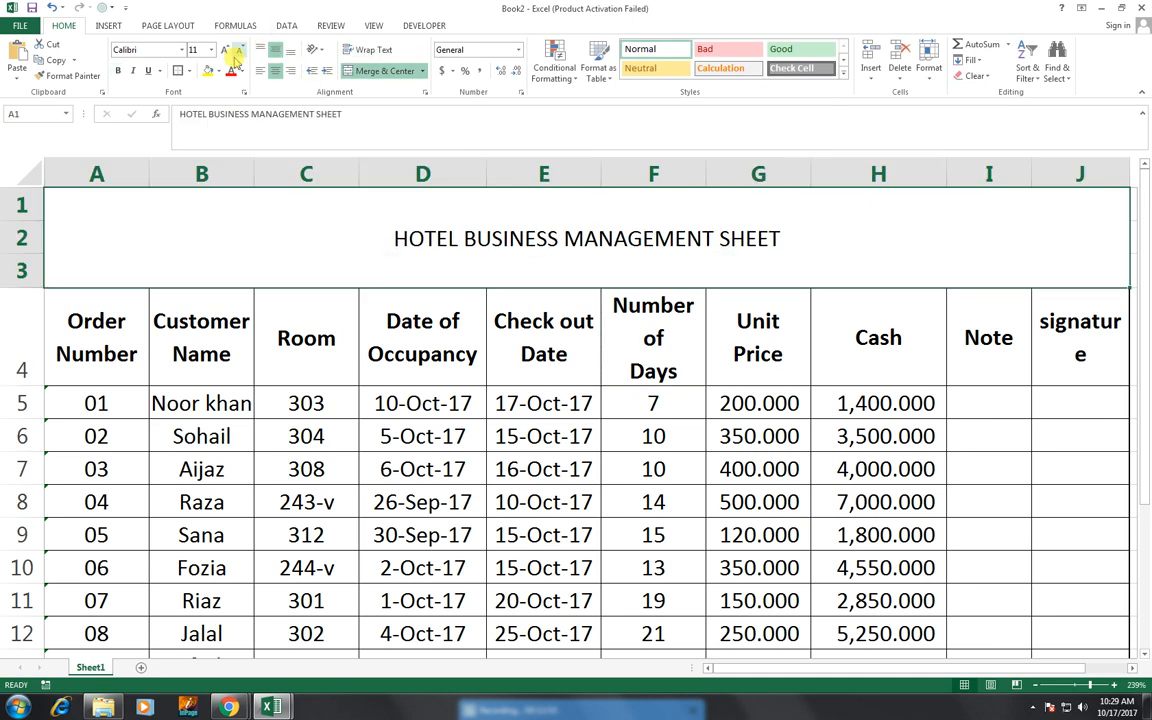
left_click(224, 50)
left_click(224, 50)
left_click(224, 50)
left_click(224, 50)
left_click(224, 50)
left_click(224, 50)
left_click(224, 50)
left_click(224, 50)
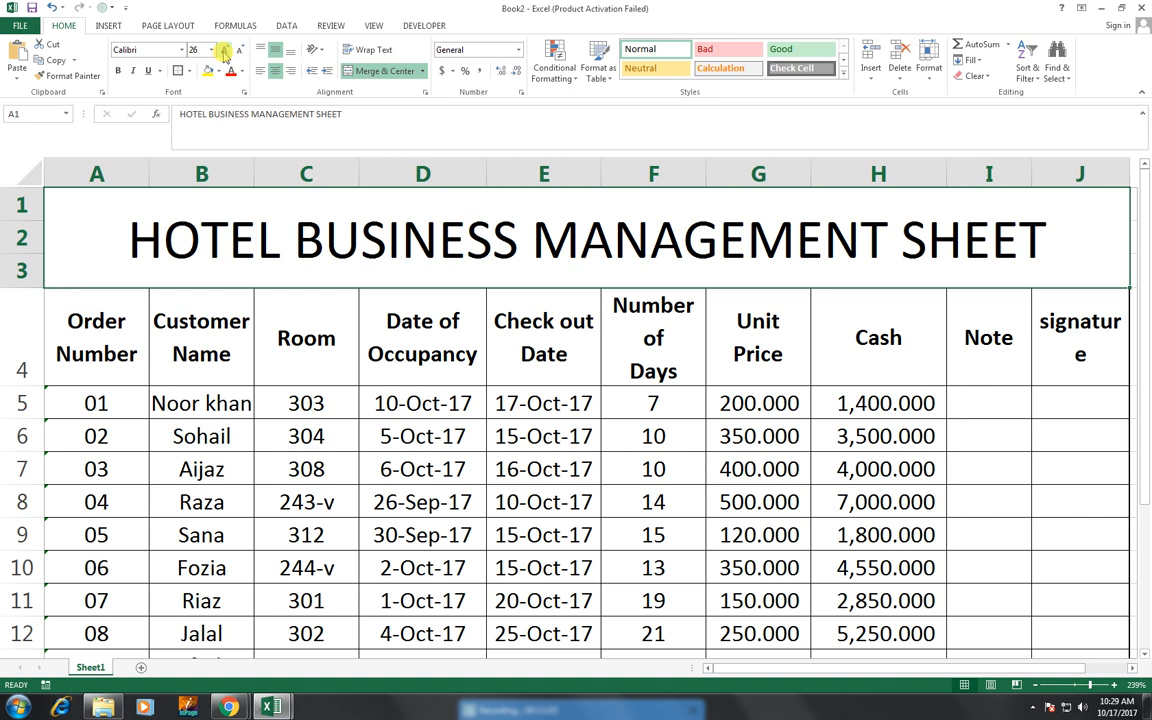
Set the sheet title in the Arial Narrow font and make it bold.
left_click(181, 49)
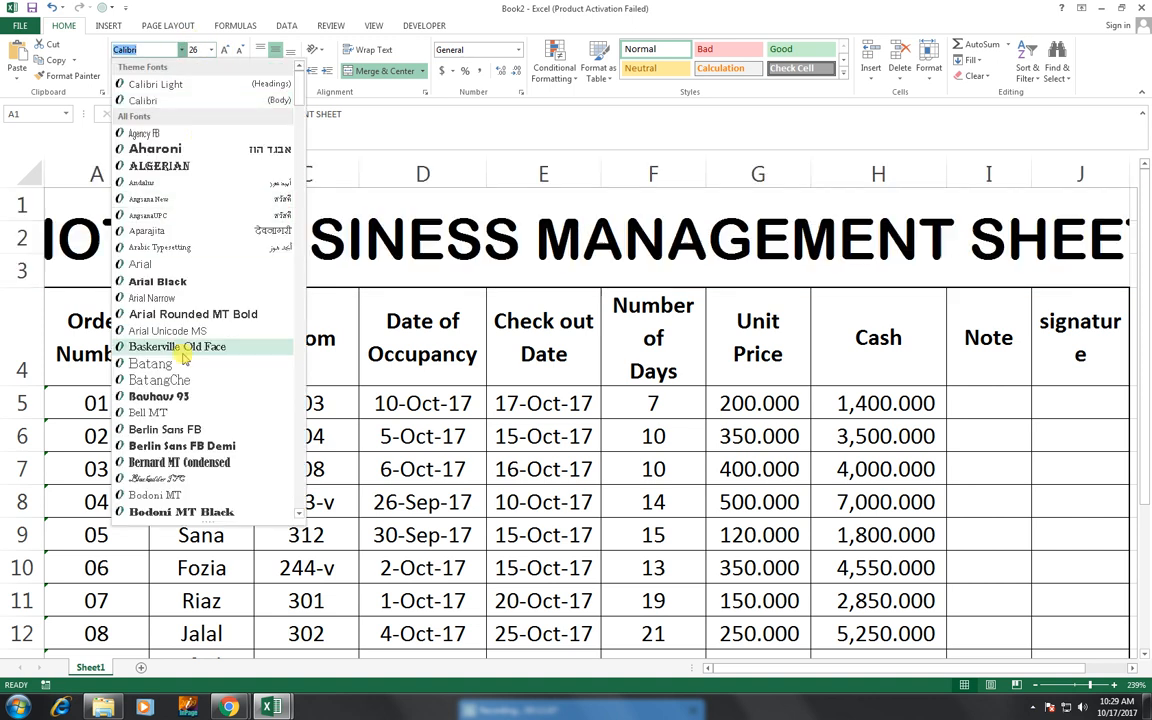
left_click(170, 298)
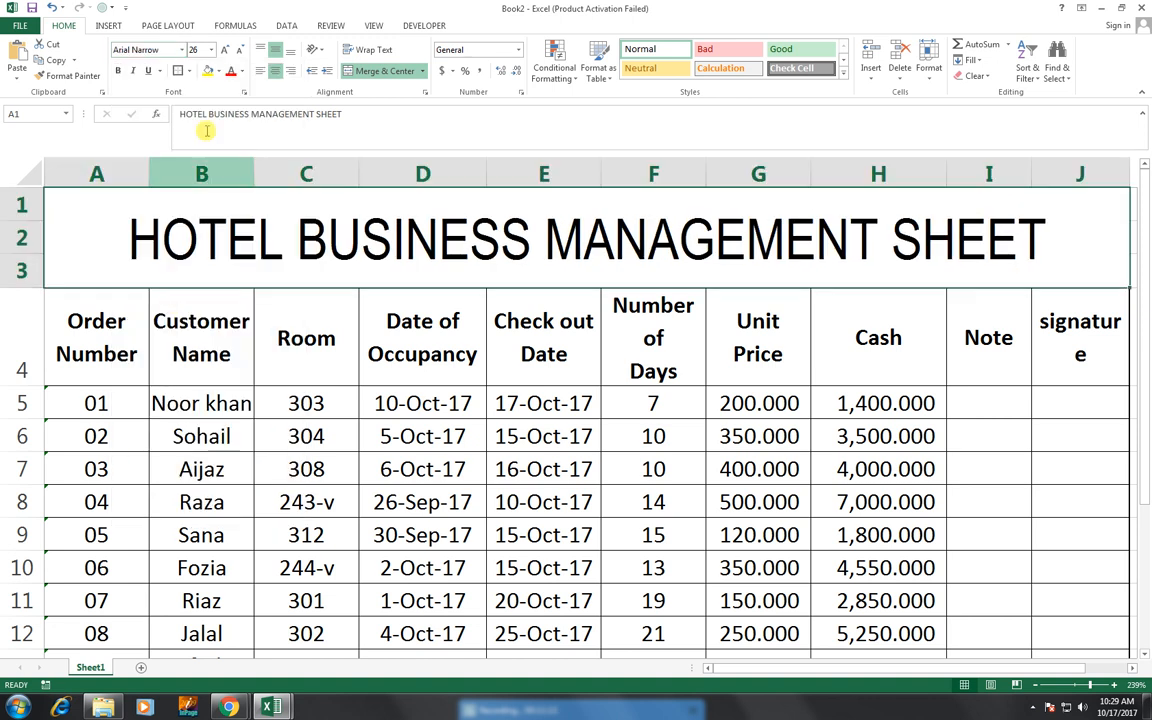
left_click(119, 72)
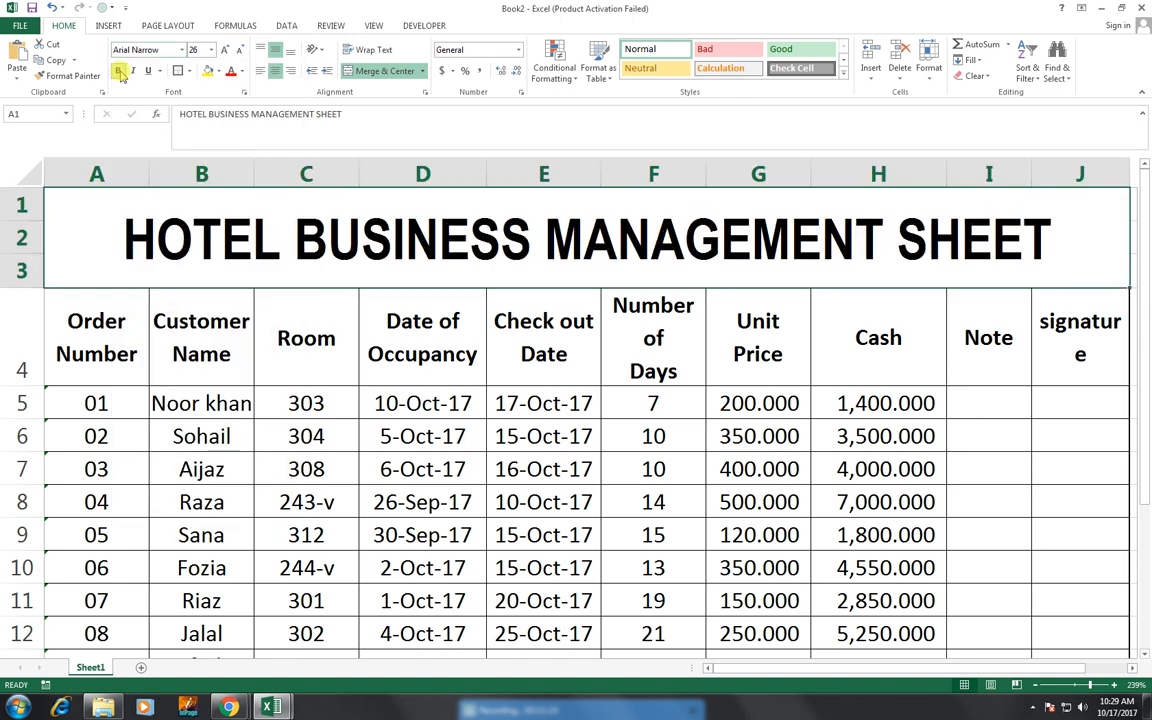
Give the merged title cell a black fill and white text.
left_click(218, 71)
left_click(218, 102)
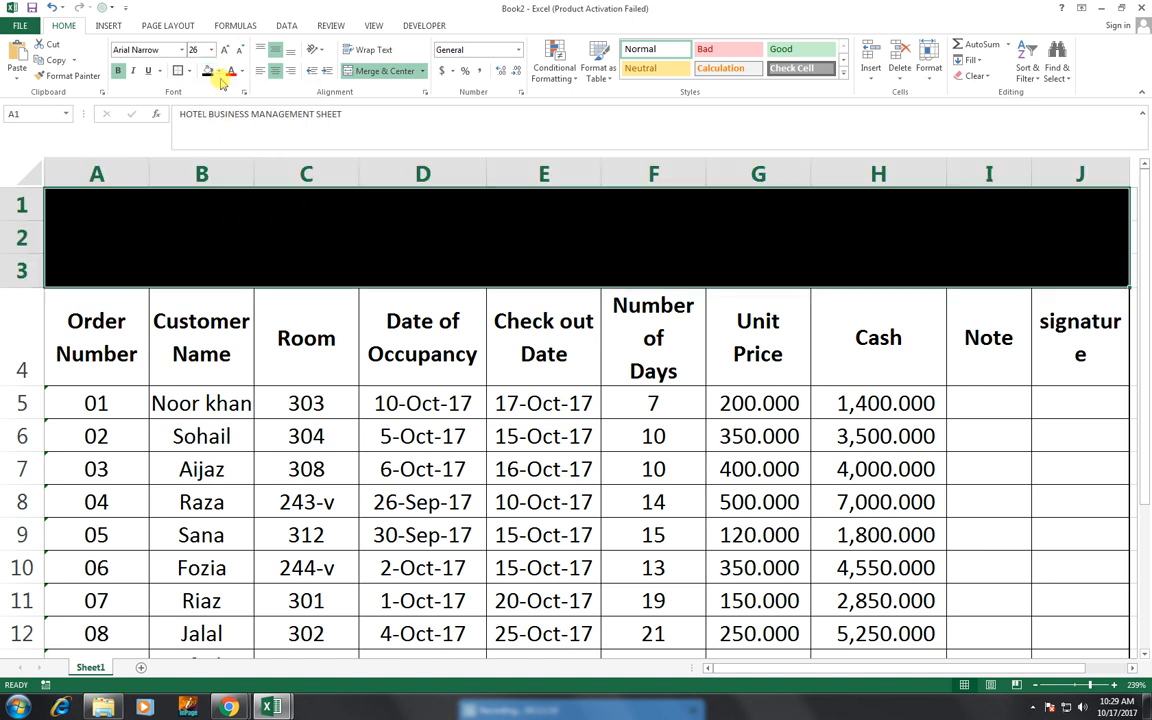
left_click(241, 71)
left_click(233, 106)
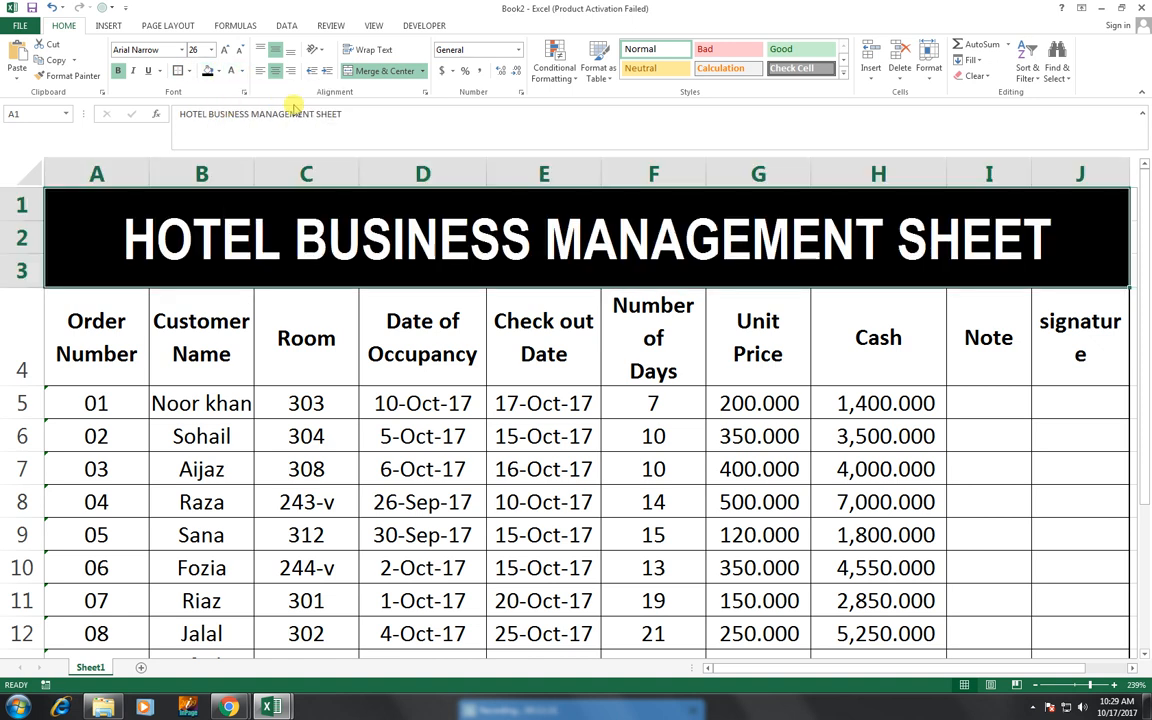
Fill the column heading cells A4:J4 with the standard yellow color.
left_click_drag(85, 300, 1105, 350)
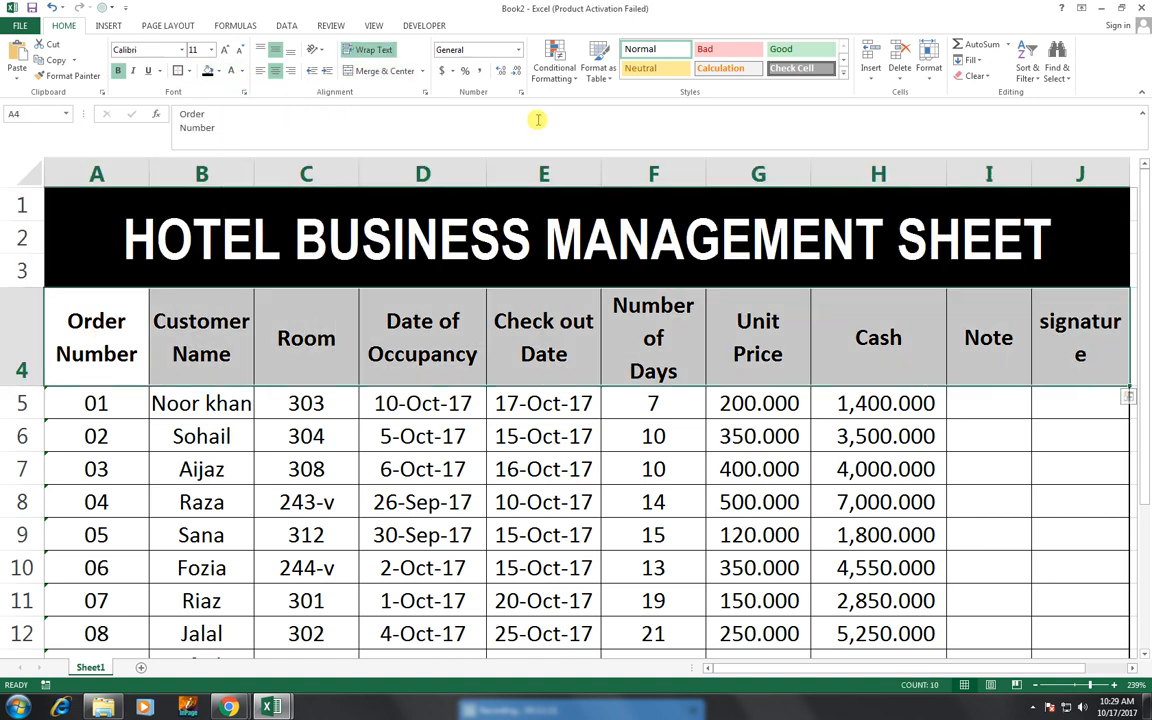
left_click(221, 71)
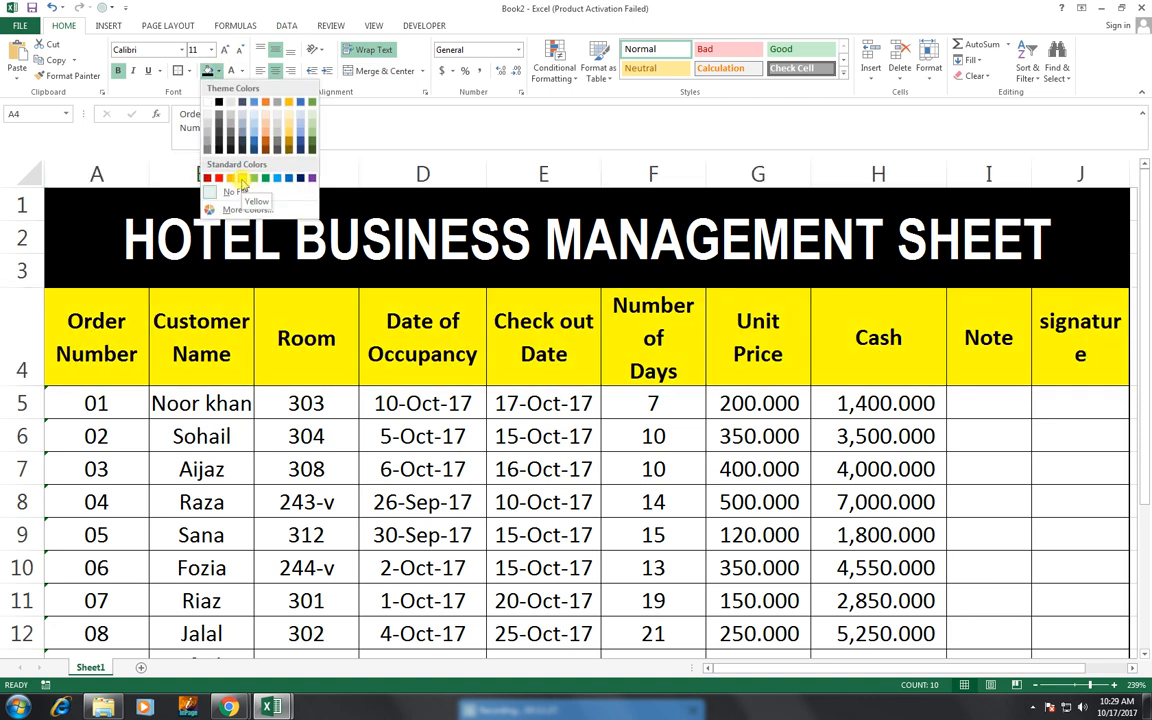
left_click(241, 178)
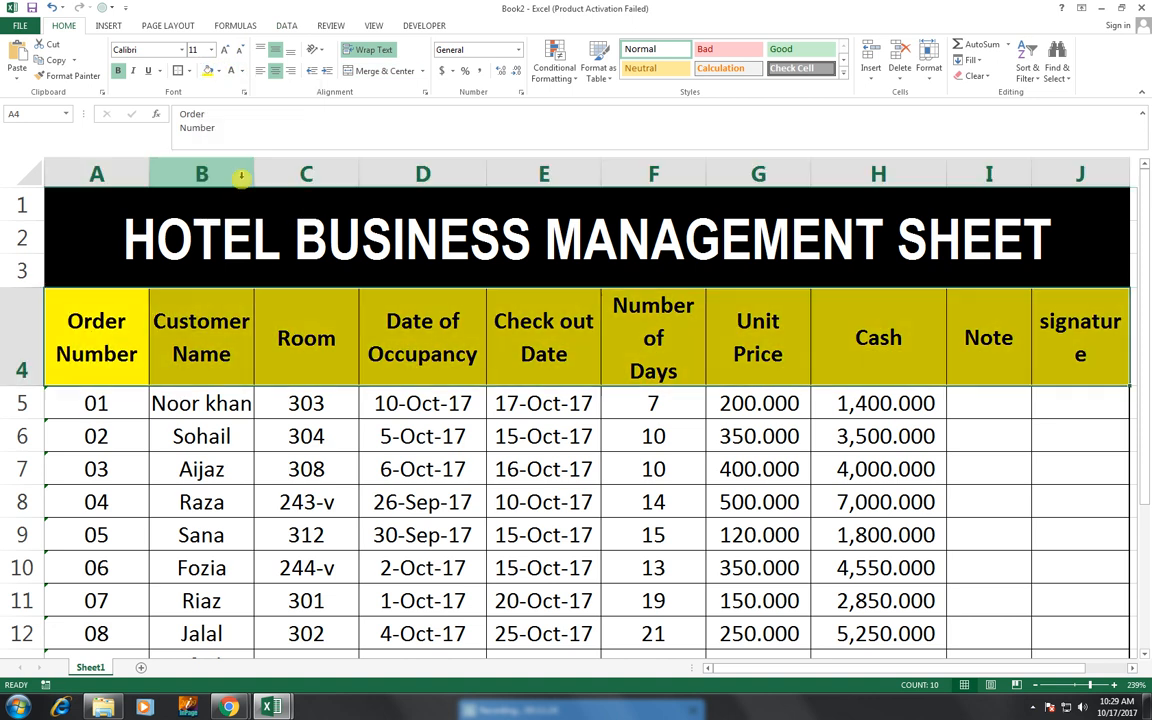
left_click(368, 298)
Apply light blue gradient data bars as conditional formatting to the unit prices and cash amounts in G5:H12.
left_click_drag(739, 400, 859, 636)
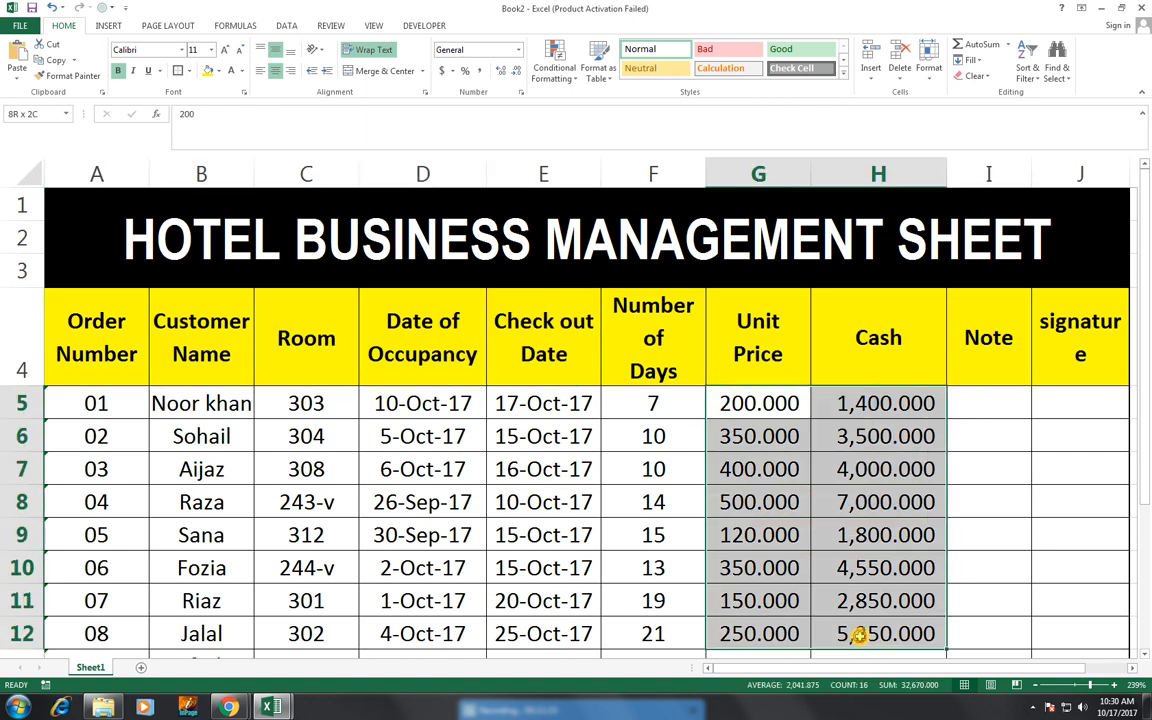
left_click(552, 68)
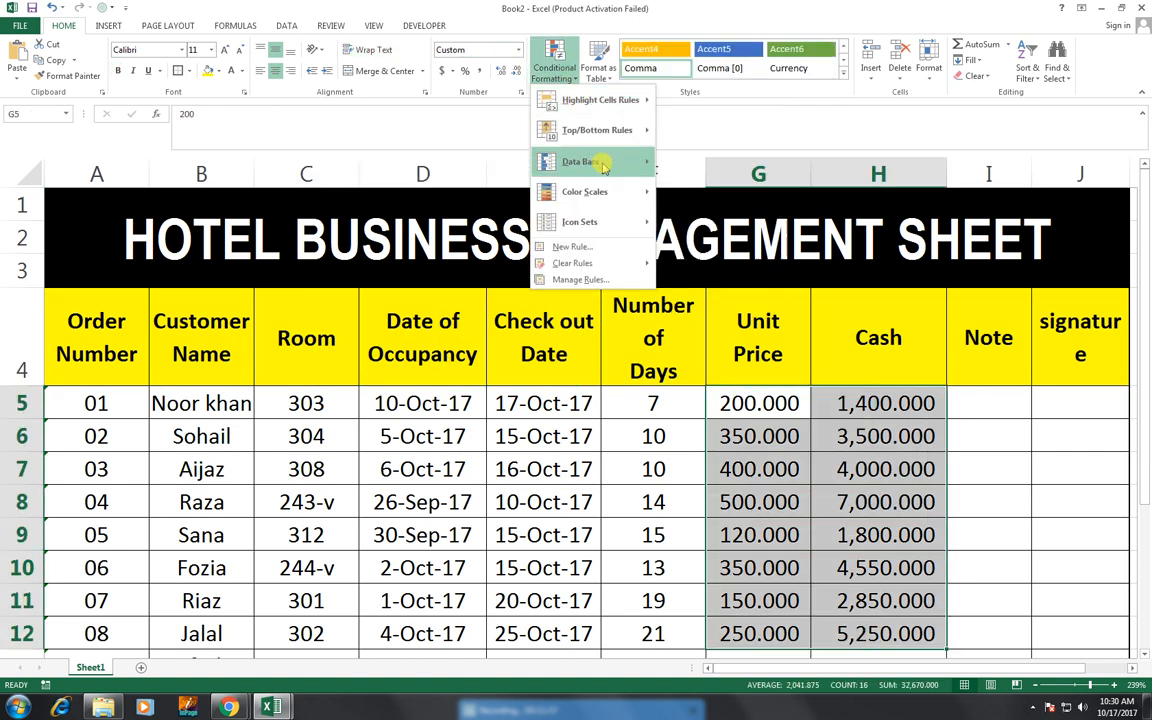
mouse_move(585, 161)
left_click(697, 204)
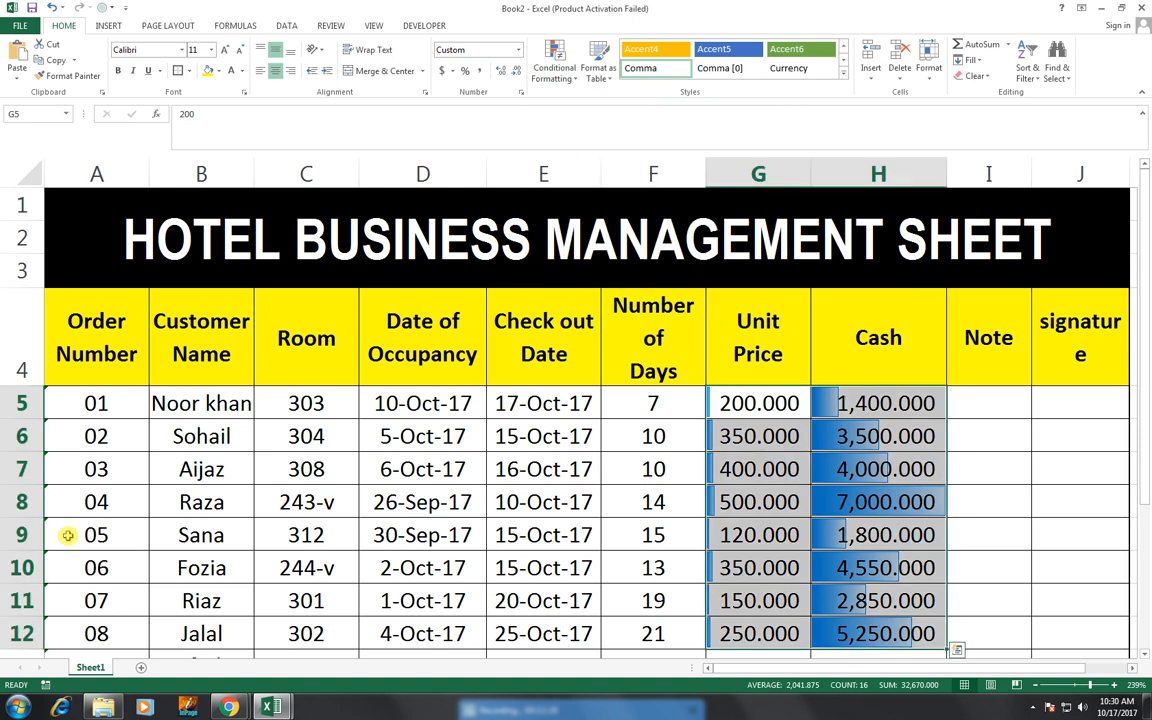
left_click_drag(95, 400, 95, 630)
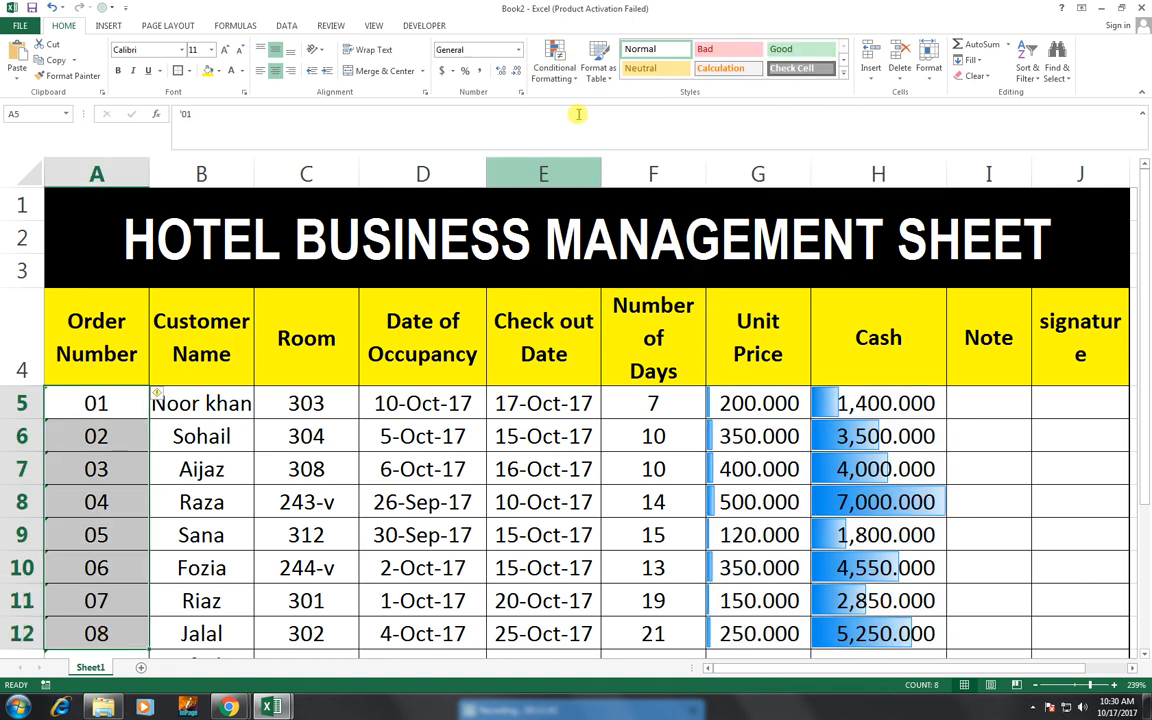
left_click(558, 68)
mouse_move(630, 161)
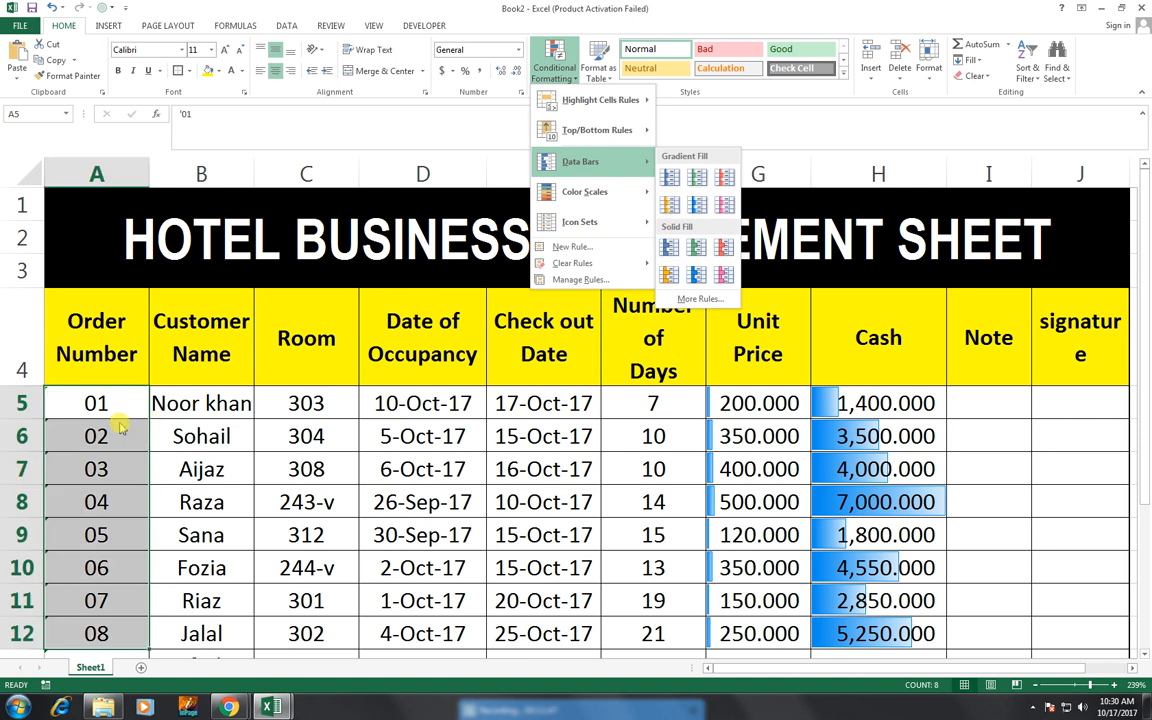
left_click(282, 418)
Apply the 5 Ratings signal-bar icon set as conditional formatting to the day counts in F5:F12.
left_click_drag(653, 400, 643, 630)
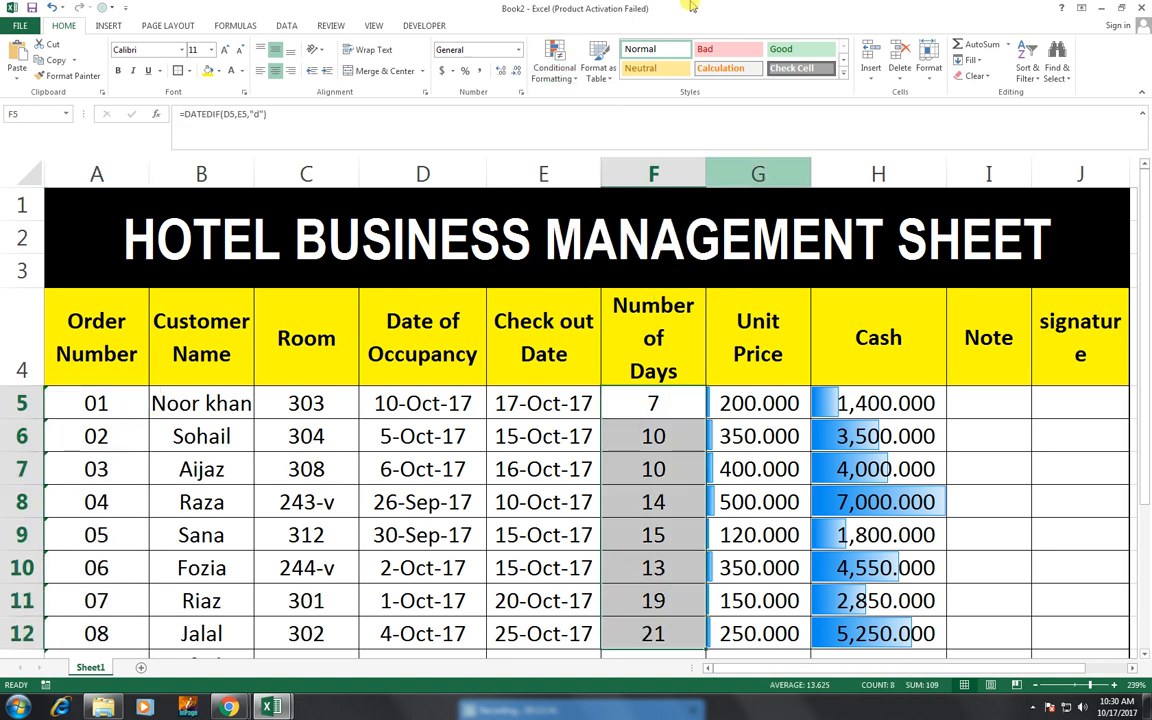
left_click(554, 64)
mouse_move(628, 168)
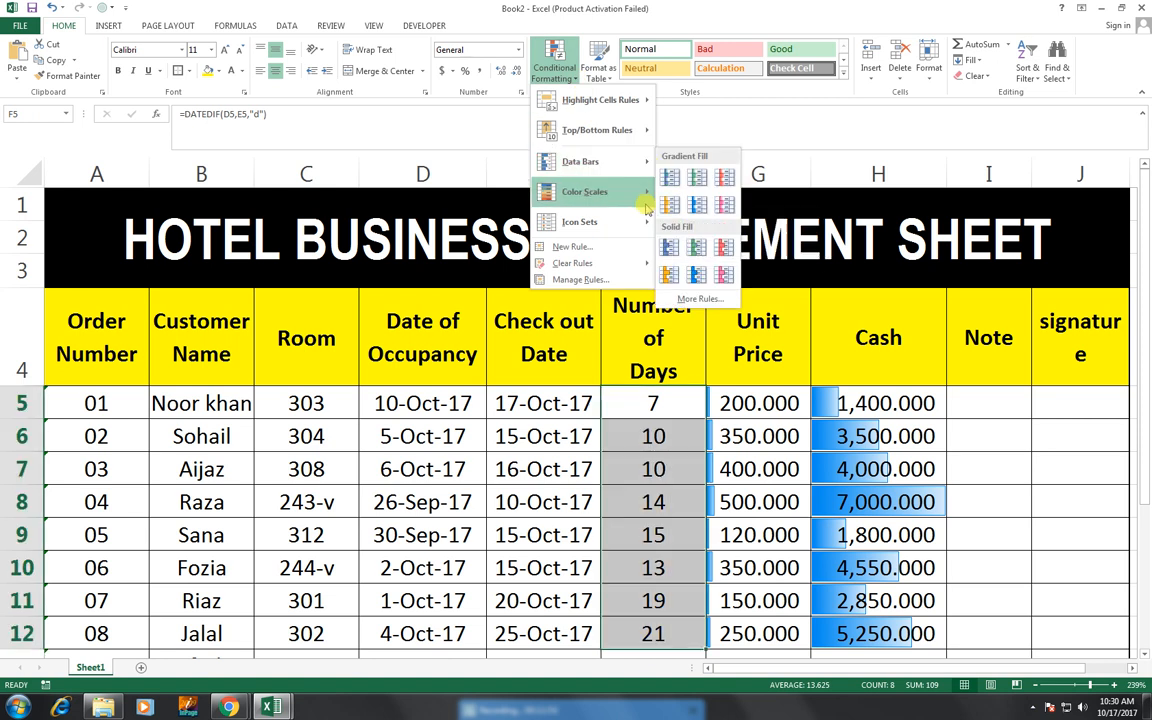
mouse_move(645, 221)
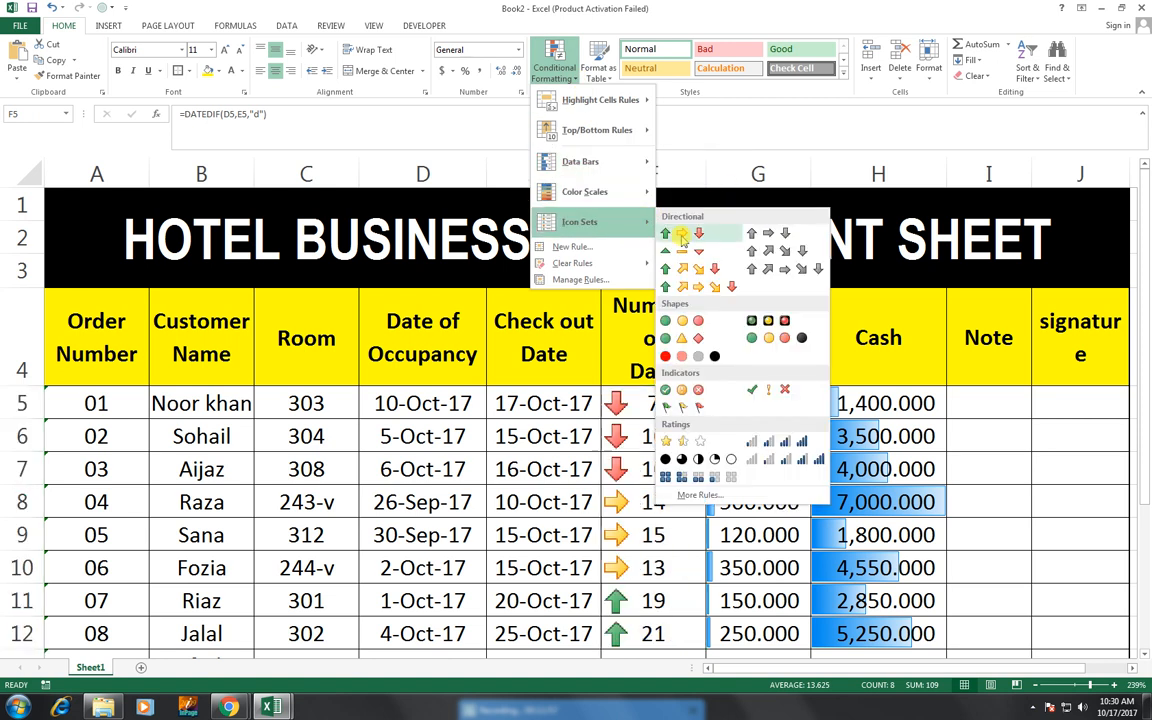
left_click(778, 460)
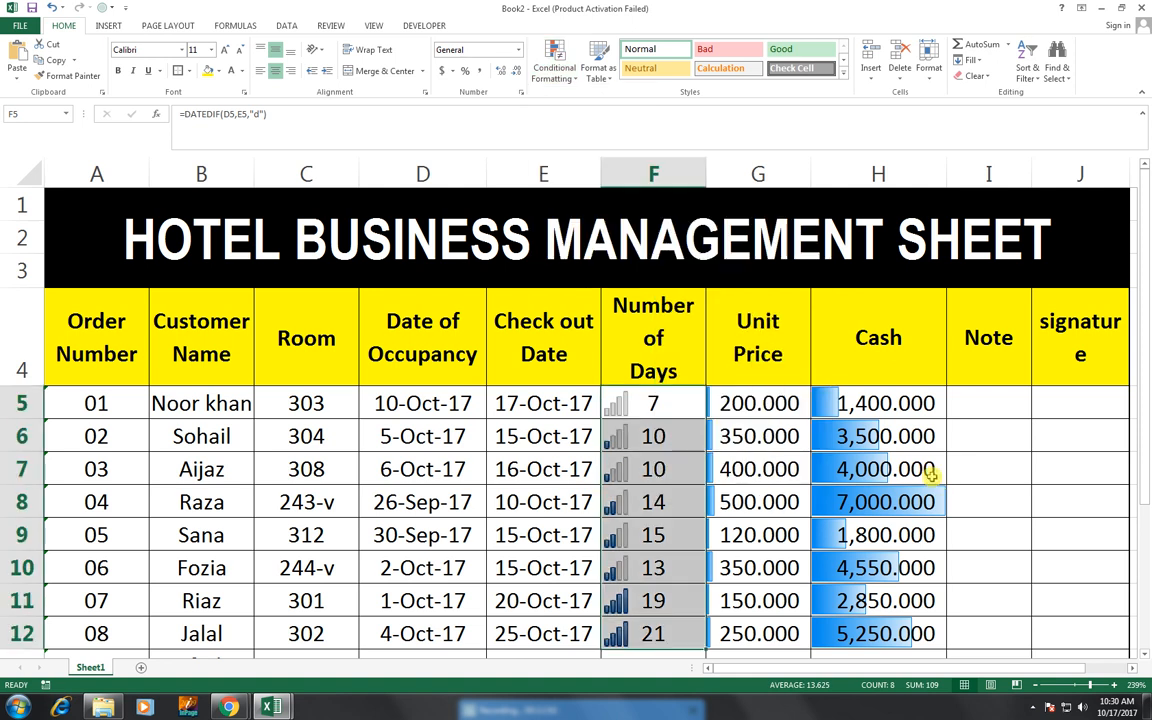